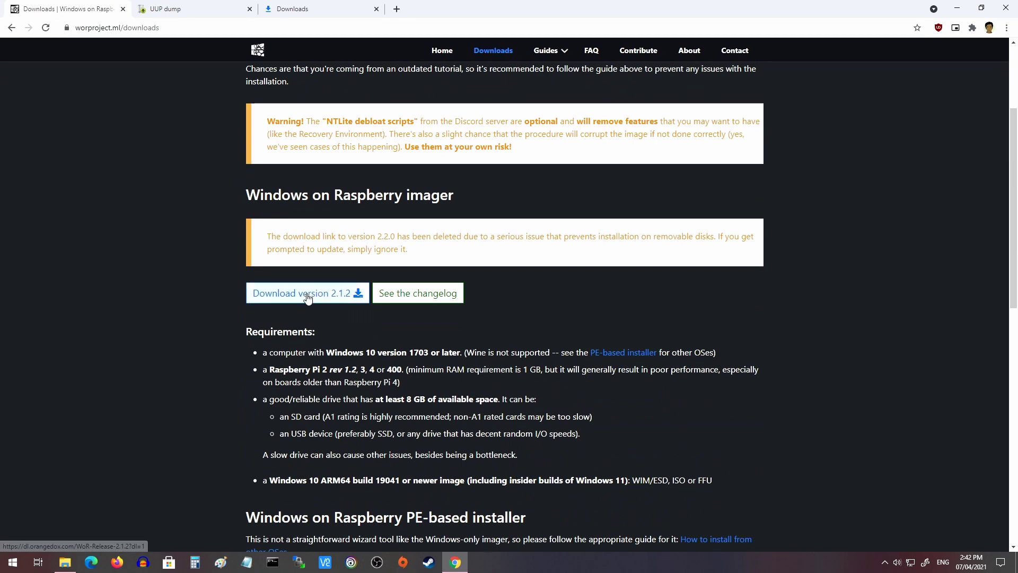
Download version 2.1.2 of the Windows on Raspberry imager and open the Getting Windows Images guide.
click(308, 295)
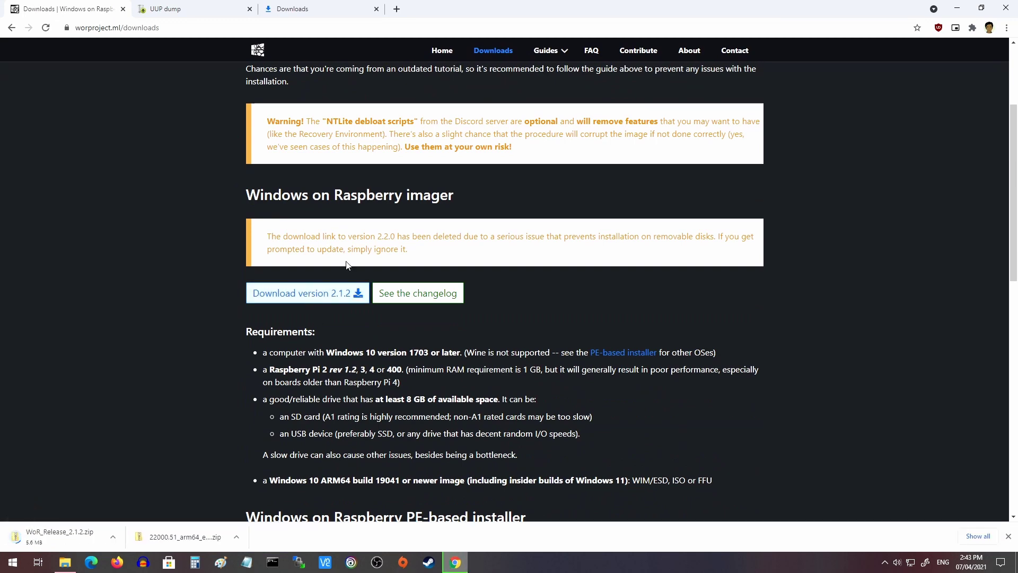
scroll(850, 504, down, 6)
scroll(590, 380, down, 6)
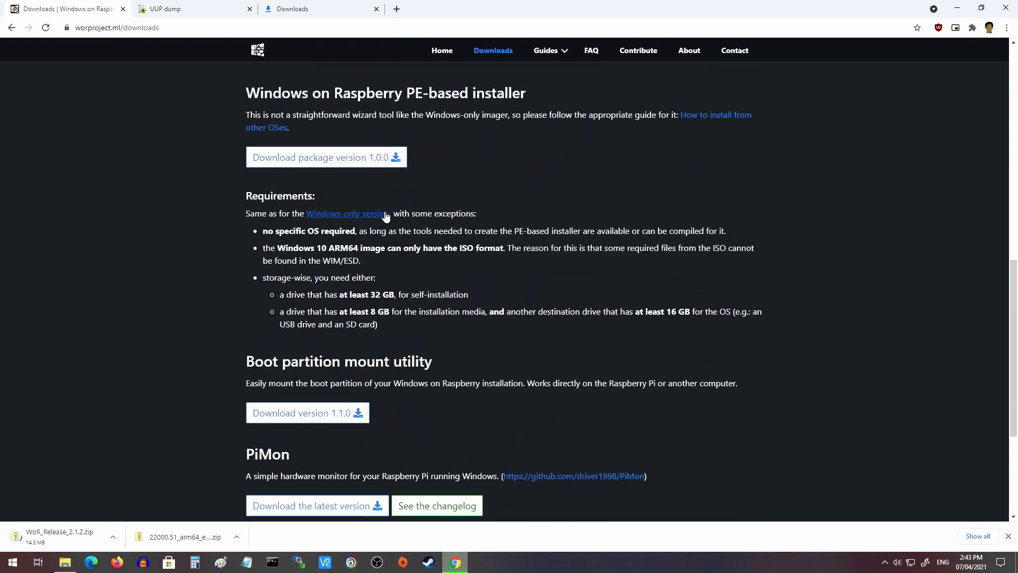
click(300, 360)
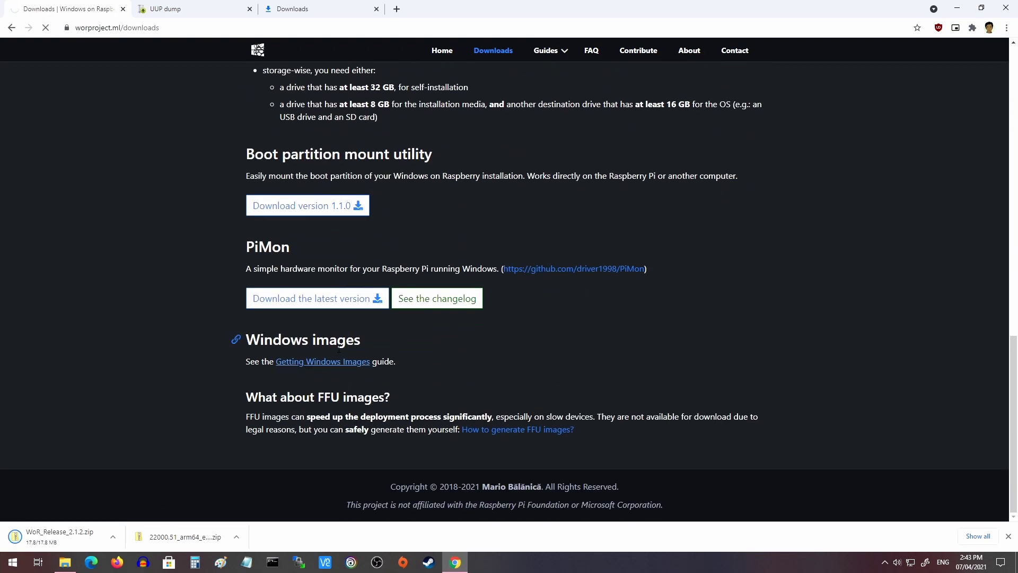
Look through the Getting Windows Images guide and open the uup.rg-adguard.net site it links to.
scroll(313, 233, down, 2)
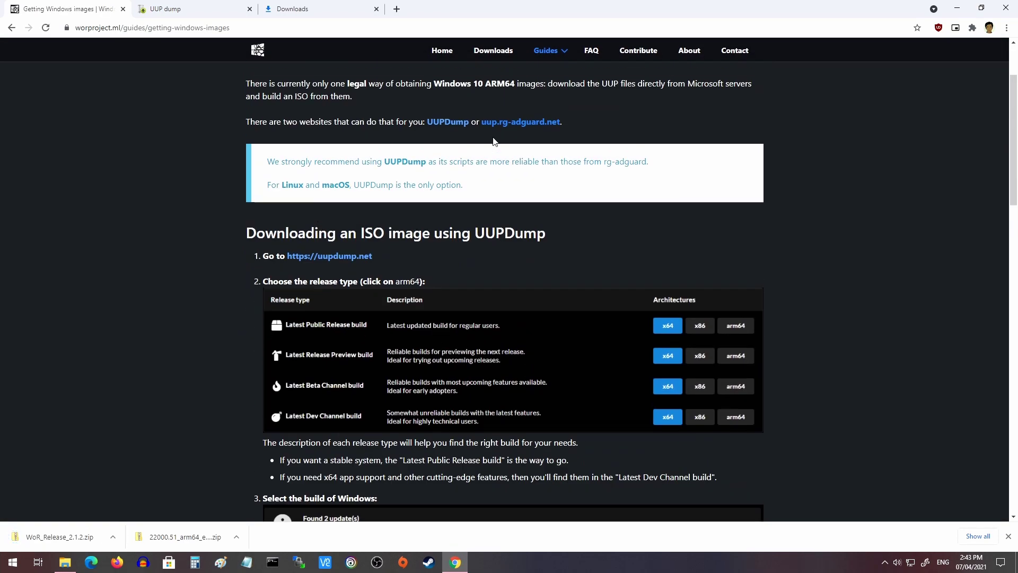
scroll(347, 263, down, 2)
scroll(345, 261, down, 18)
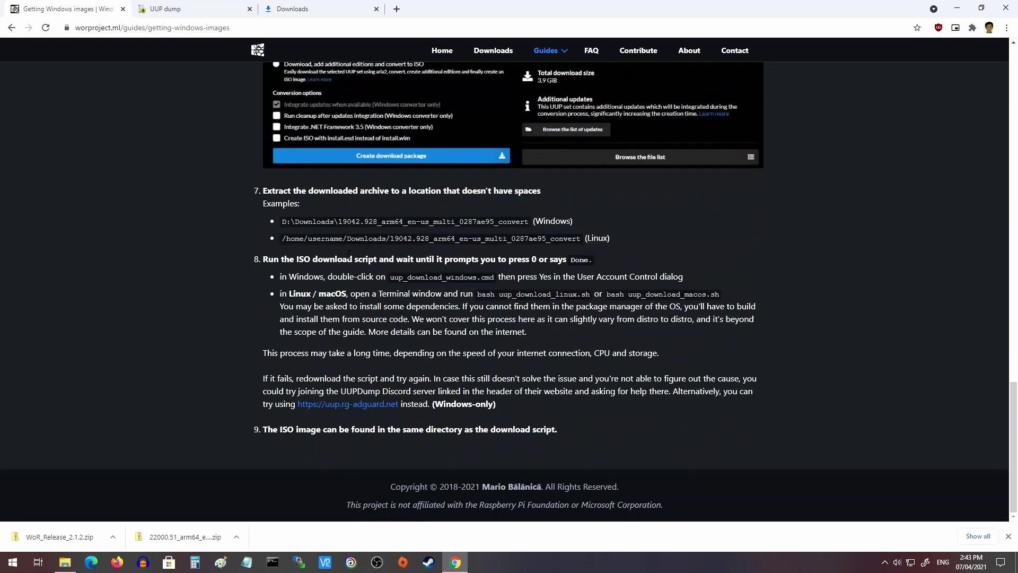
scroll(349, 258, up, 15)
scroll(349, 253, up, 10)
click(485, 231)
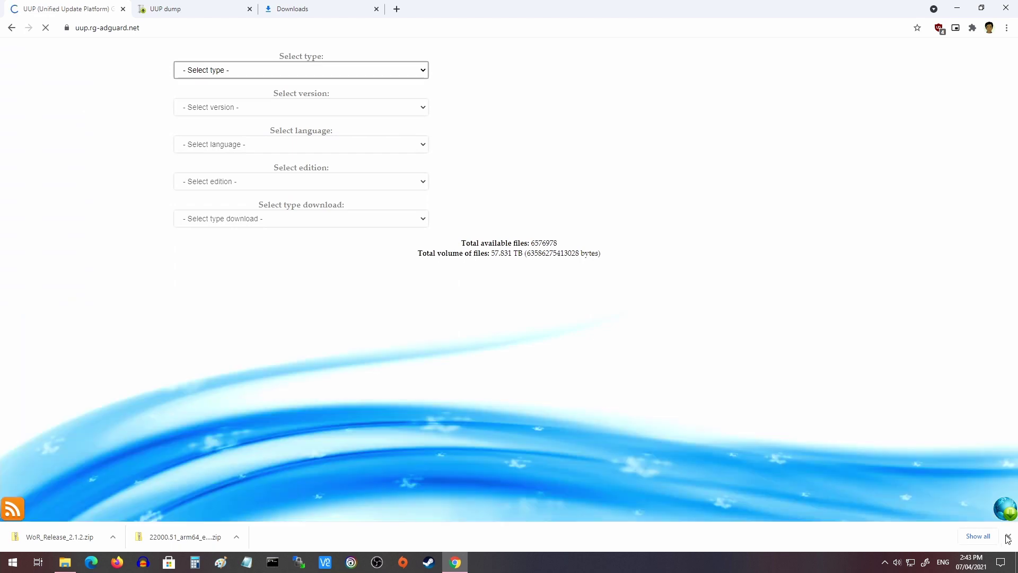
Choose the Windows (Insider version) type and the Windows 11 Insider Preview 10.0.22000.51 (co_release) [arm64] version.
click(350, 100)
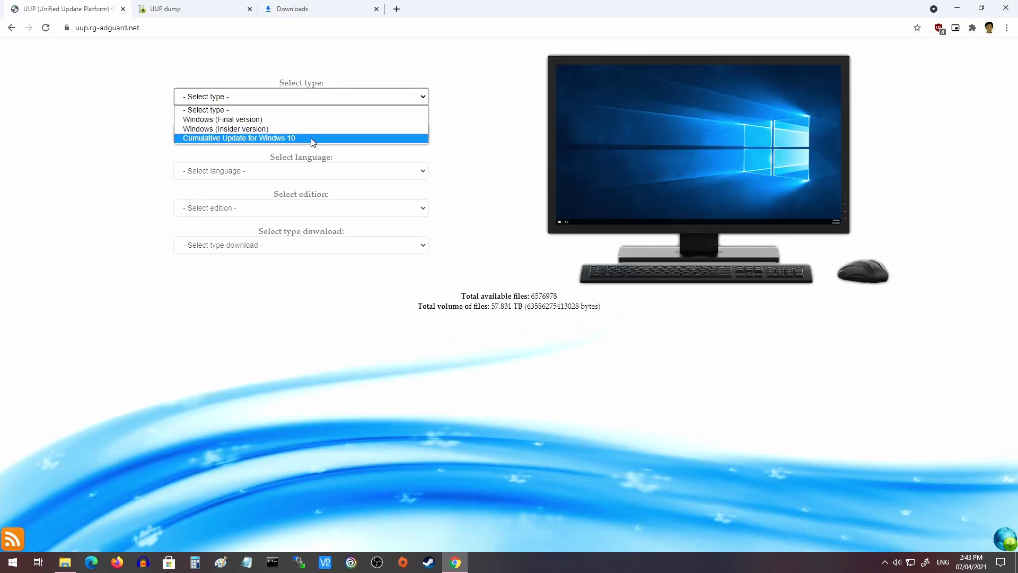
click(249, 129)
click(218, 133)
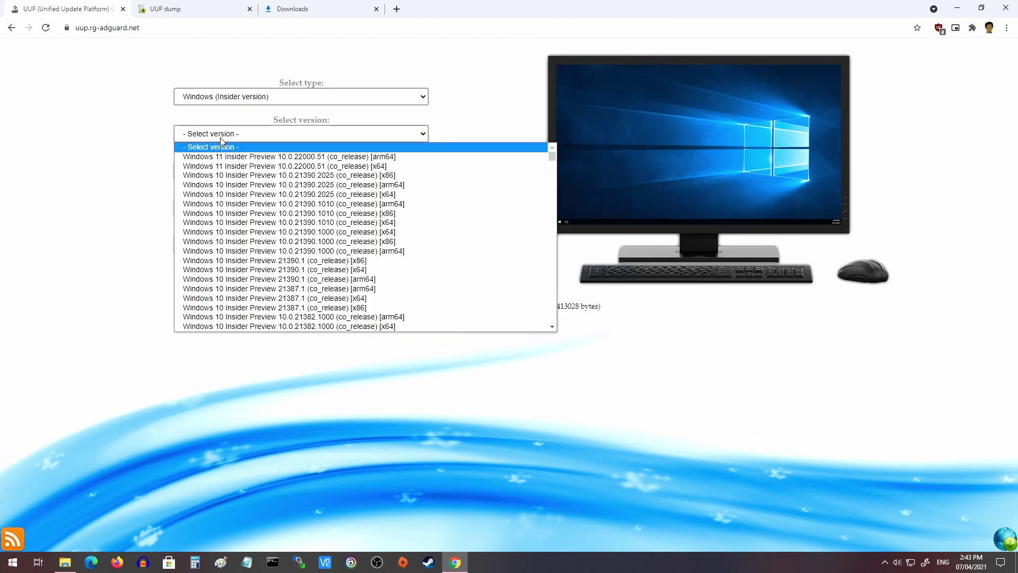
click(407, 157)
Set the language to en-us: English (United States) and the edition to Windows 11 Professional.
click(342, 174)
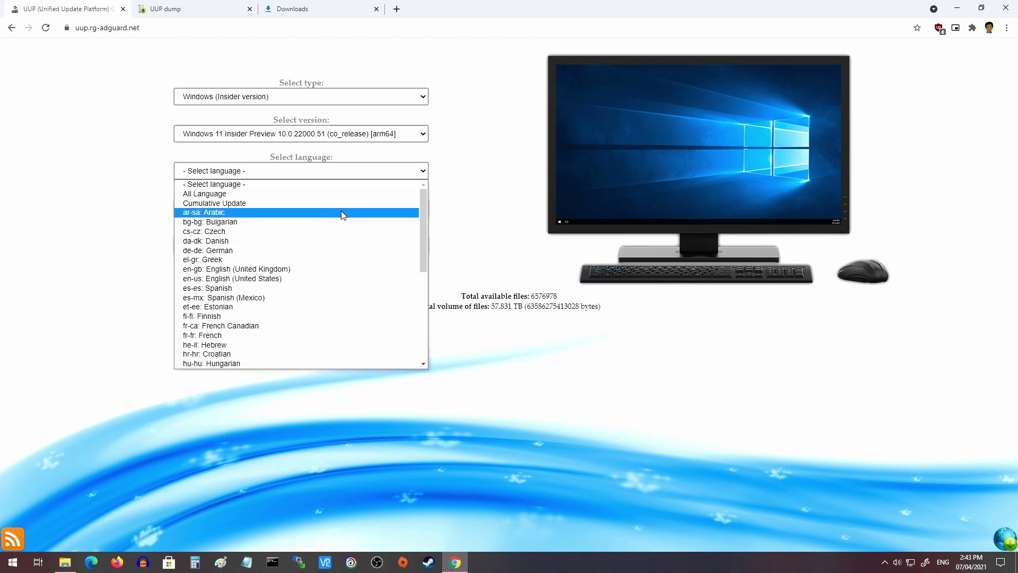
scroll(342, 213, down, 3)
scroll(314, 273, up, 3)
click(314, 277)
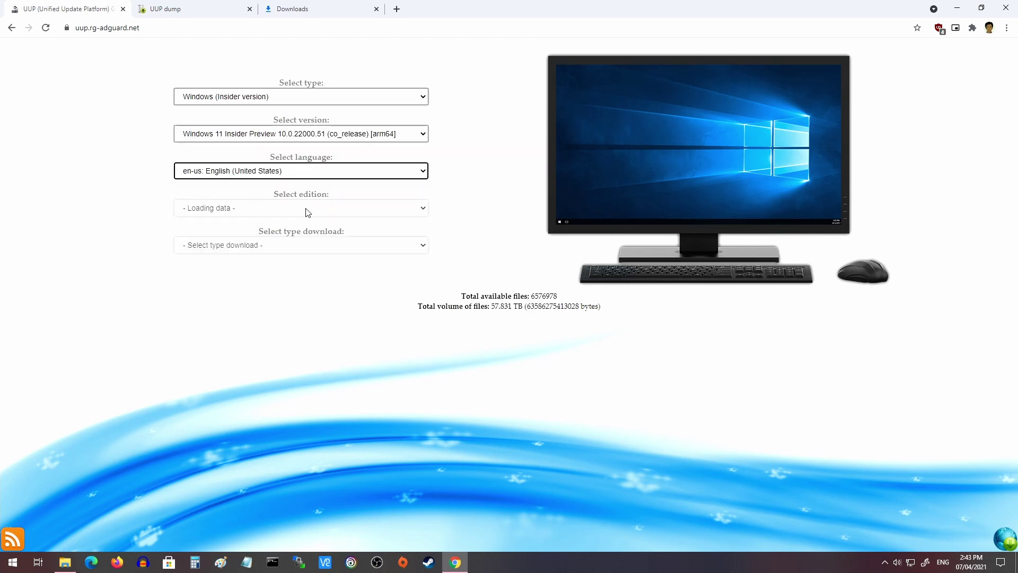
click(307, 208)
click(295, 249)
Choose the OneClick ISO compiler download type, then download and keep creatingISO_22000.51_en-us_arm64_professional.cmd.
click(295, 245)
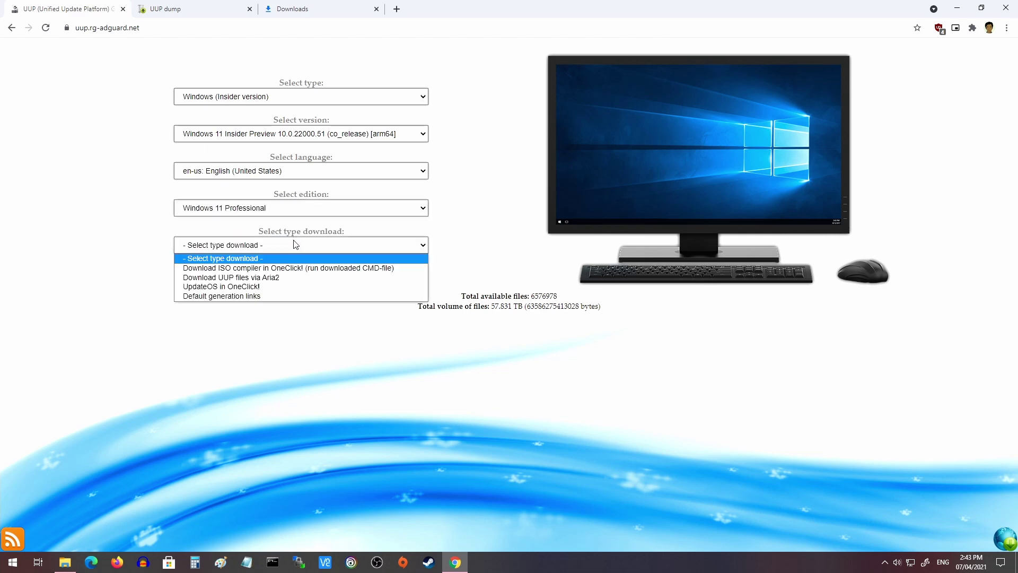
click(301, 269)
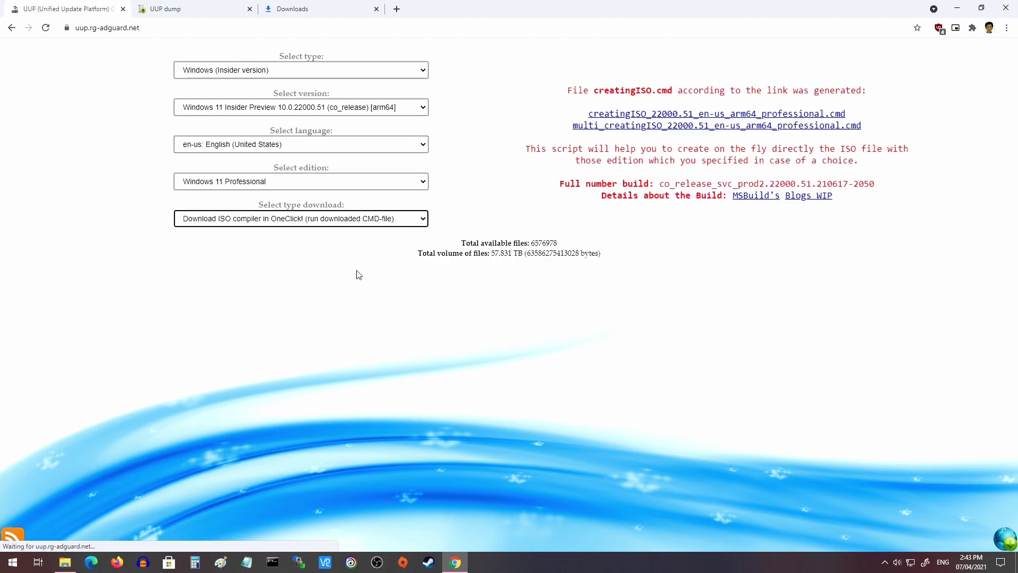
click(715, 115)
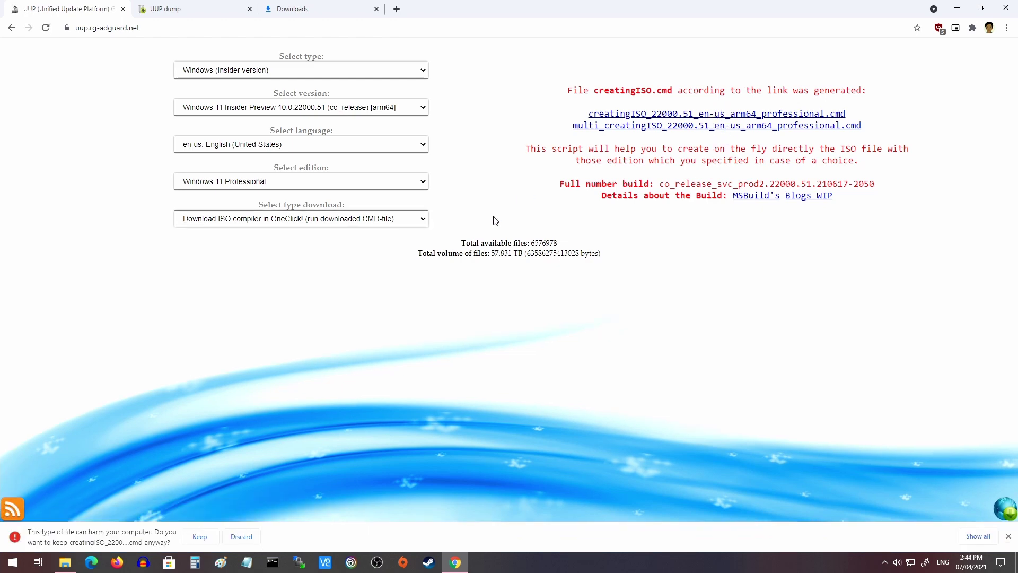
click(200, 537)
Move WoR_Release_2.1.2.zip from the Downloads folder into the Win10ForRpi3 folder.
click(977, 536)
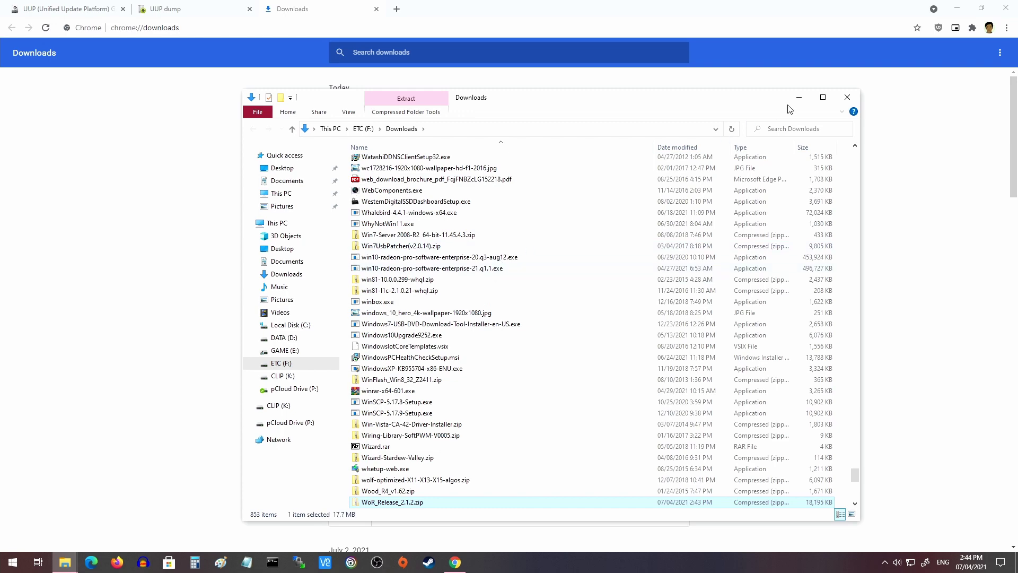
click(848, 96)
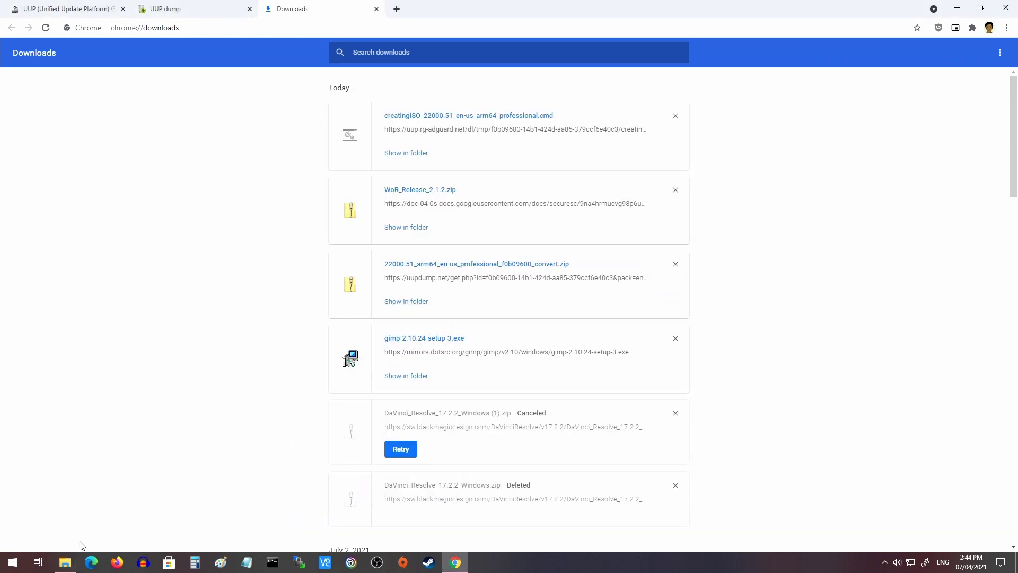
click(64, 562)
key(ctrl+v)
right_click(375, 306)
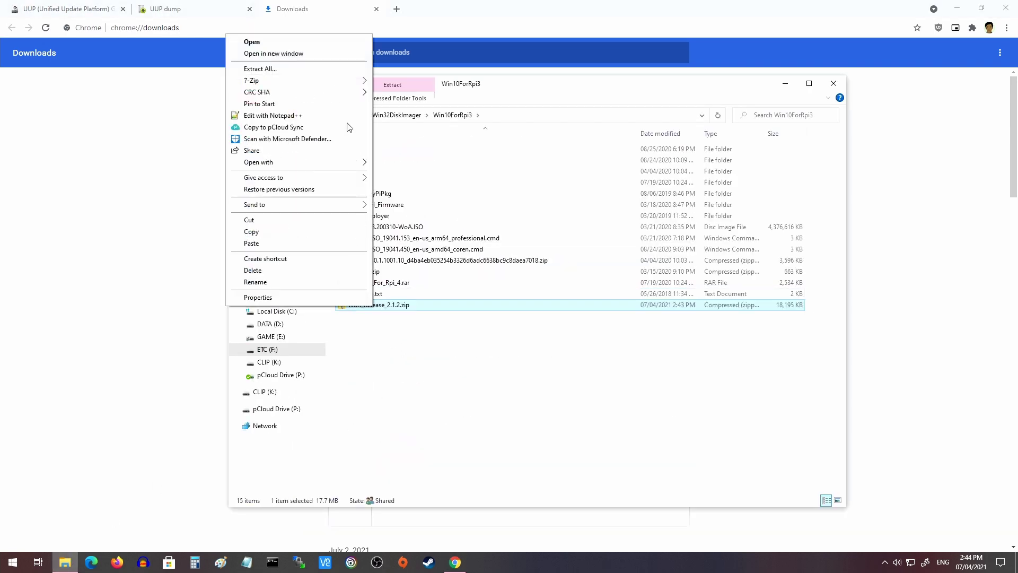
mouse_move(360, 80)
click(421, 83)
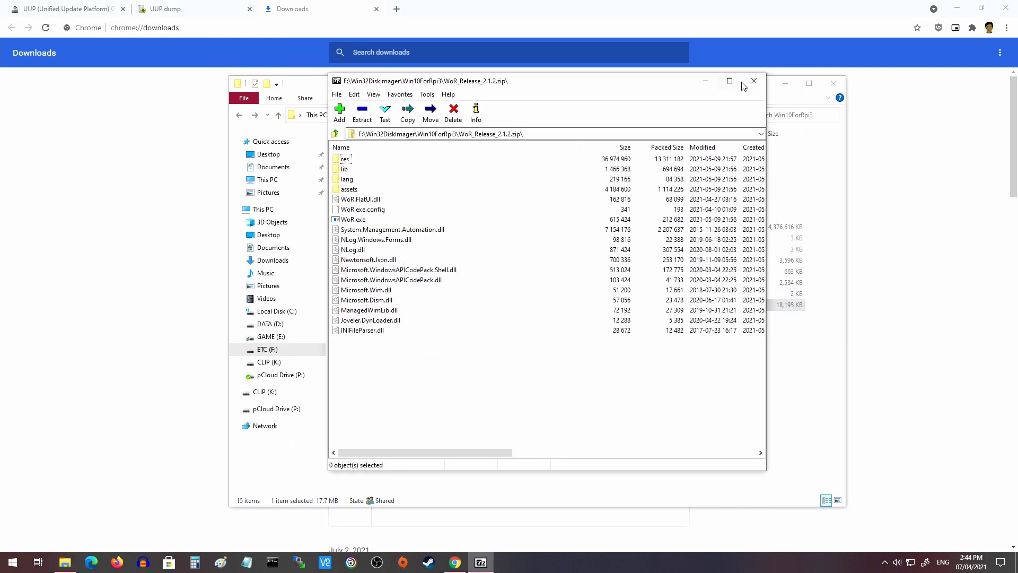
click(744, 83)
Extract WoR_Release_2.1.2.zip with 7-Zip into its own WoR_Release_2.1.2 folder.
right_click(374, 306)
mouse_move(356, 79)
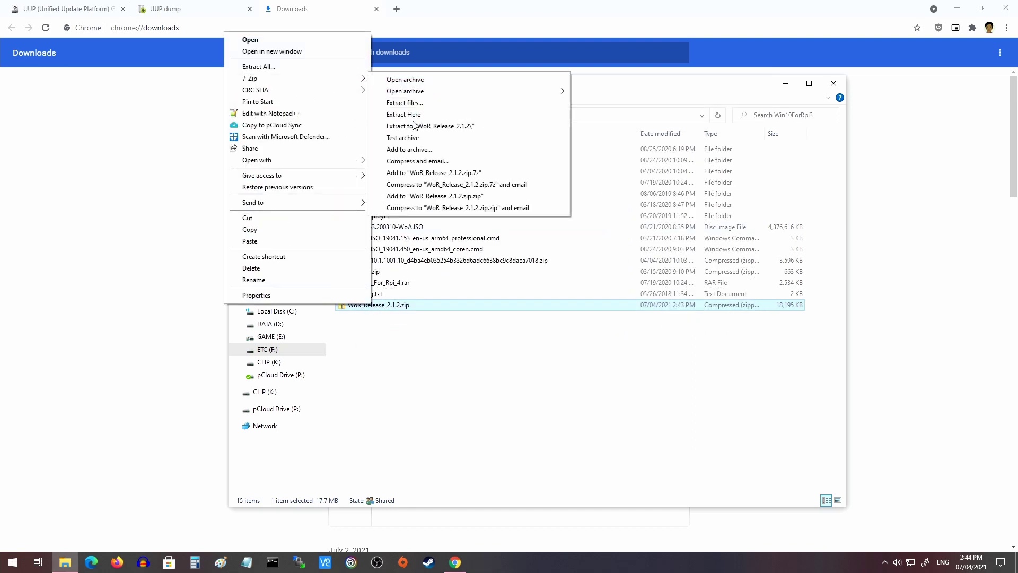
click(416, 128)
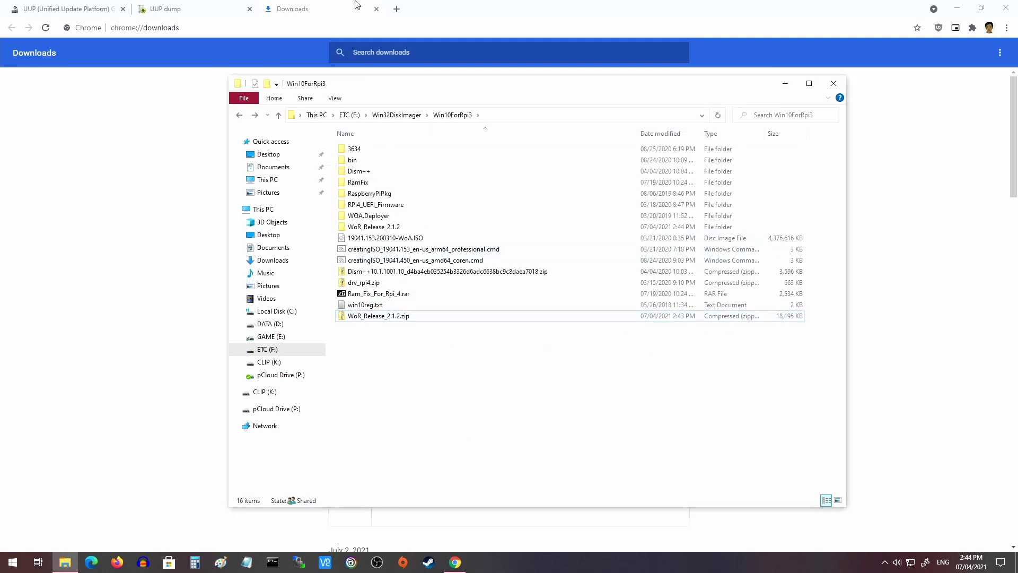
Move creatingISO_22000.51_en-us_arm64_professional.cmd from the Downloads folder into the Win10ForRpi3 folder.
click(357, 4)
click(405, 152)
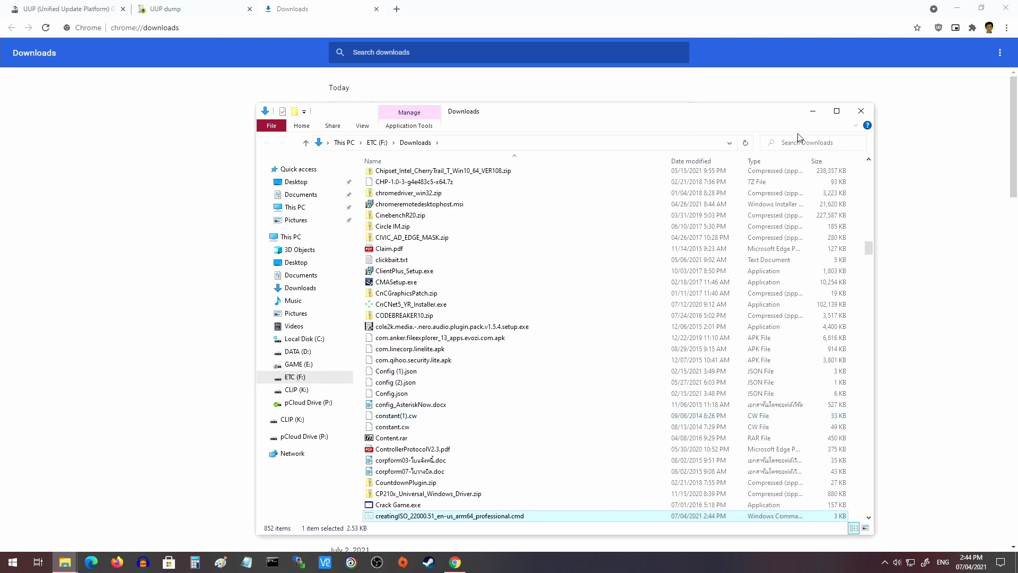
click(861, 111)
click(64, 562)
key(ctrl+v)
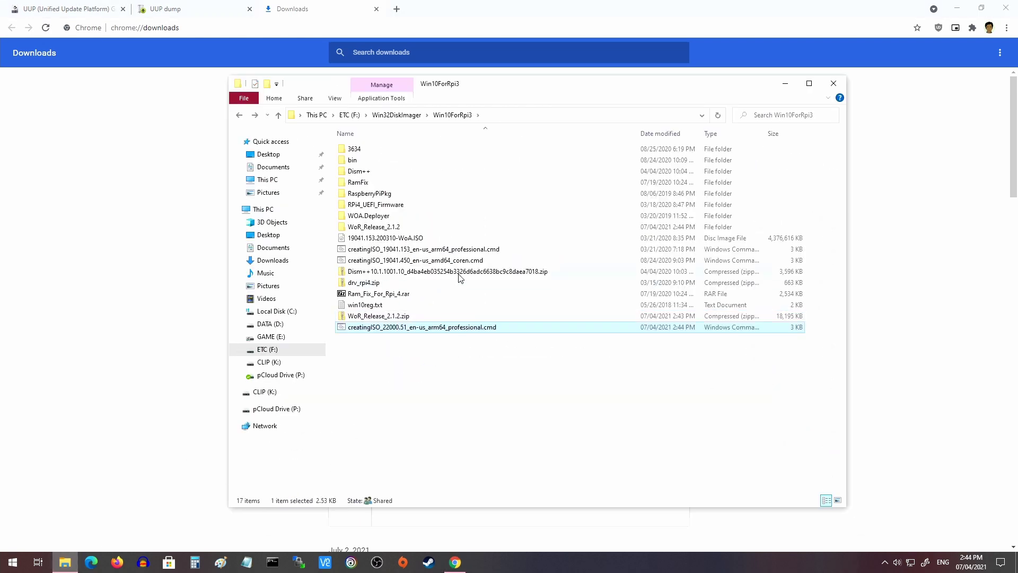
Run creatingISO_22000.51_en-us_arm64_professional.cmd despite the SmartScreen block to build the ISO, and close the console once it is done.
double_click(396, 329)
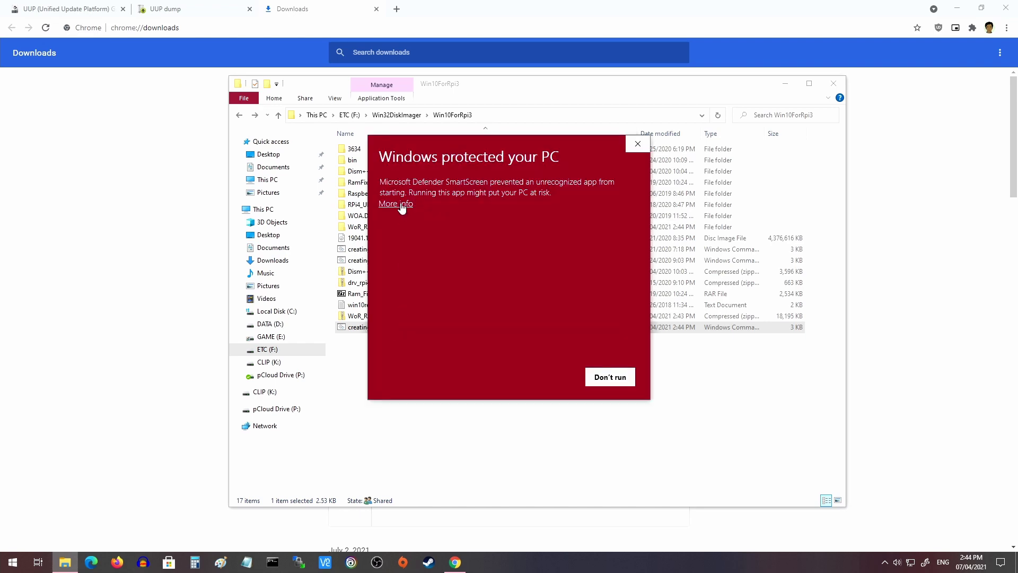
click(396, 204)
click(543, 377)
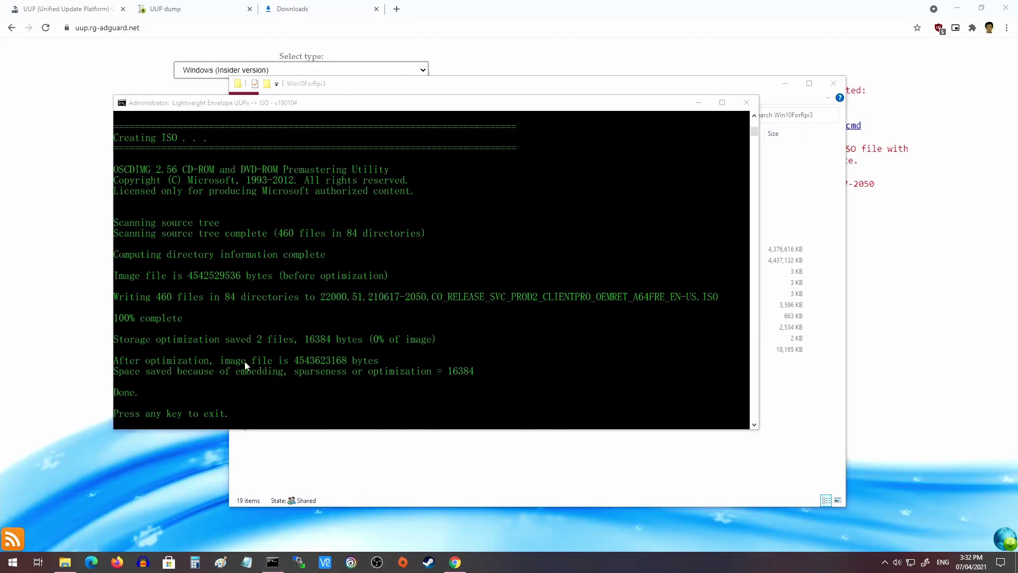
click(152, 413)
key(Return)
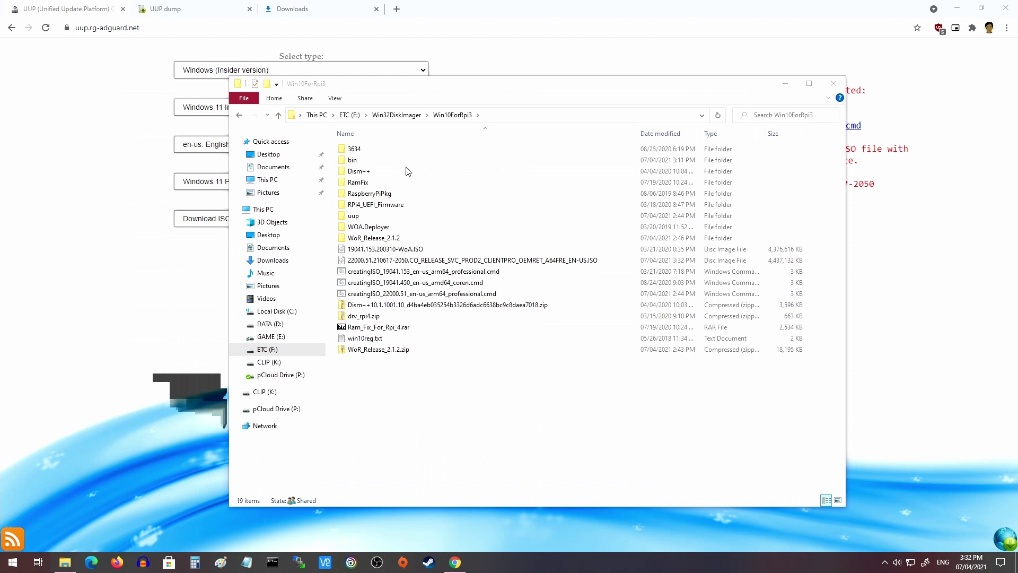
Rename the newly built 22000.51 ISO file as Win11Insider.
click(422, 263)
click(530, 267)
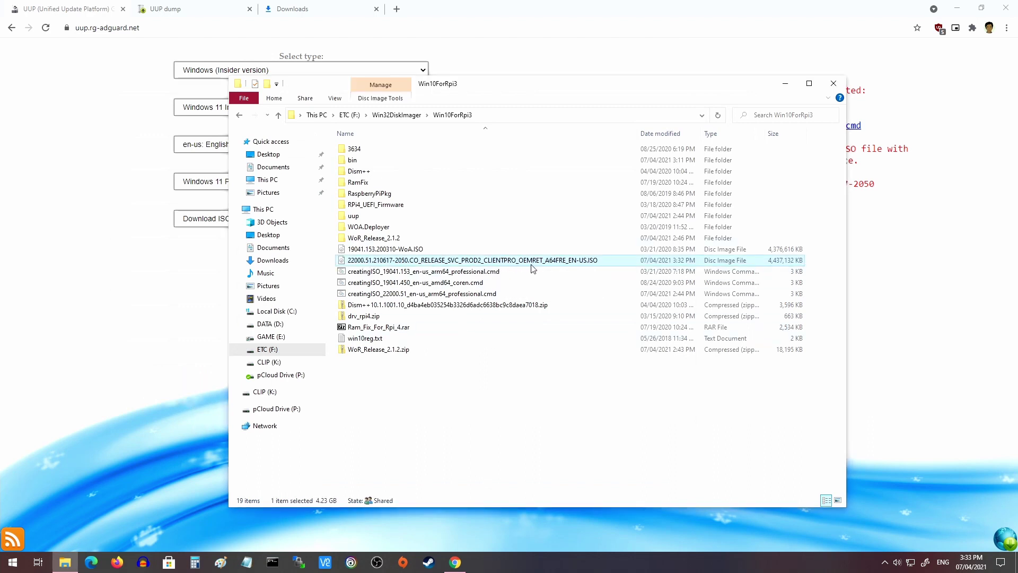
text(W)
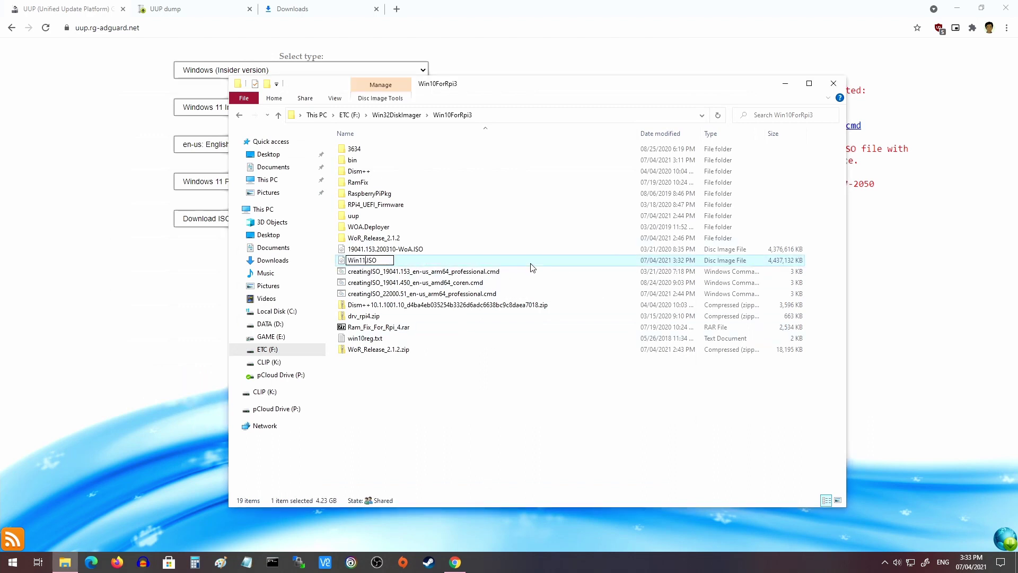
text(in11Insider)
key(Return)
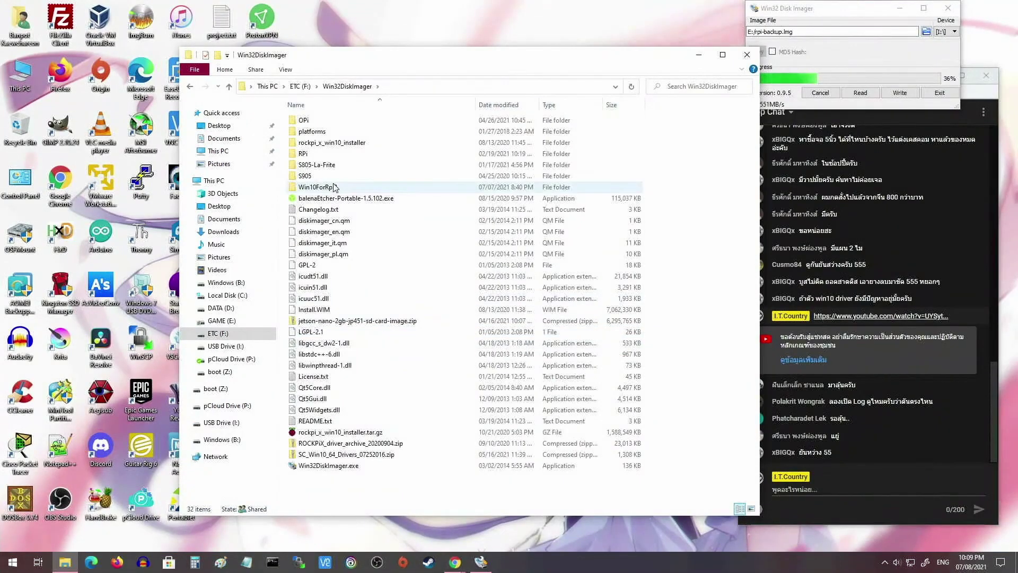
Launch WoR.exe from the WoR_Release folder inside Win10ForRpi3, allow it to run, and bring its window to the front.
double_click(317, 187)
double_click(318, 221)
click(305, 312)
double_click(305, 311)
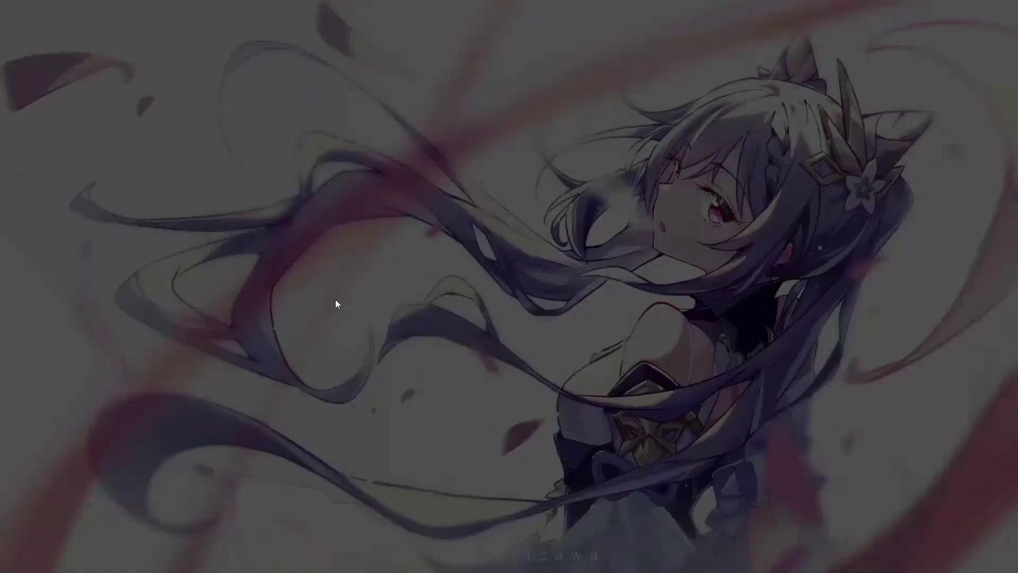
click(448, 353)
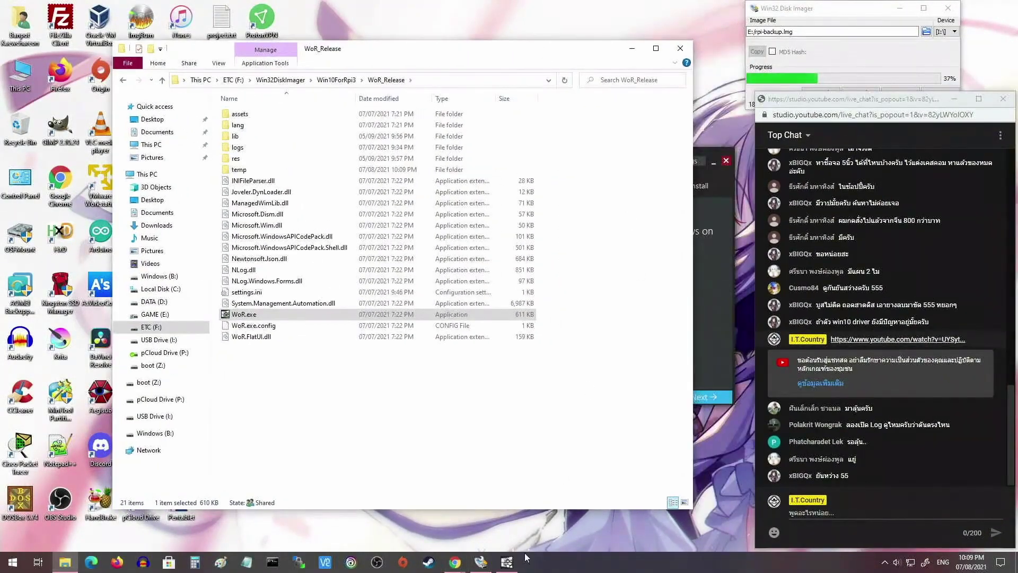
click(506, 562)
drag(551, 155, 504, 149)
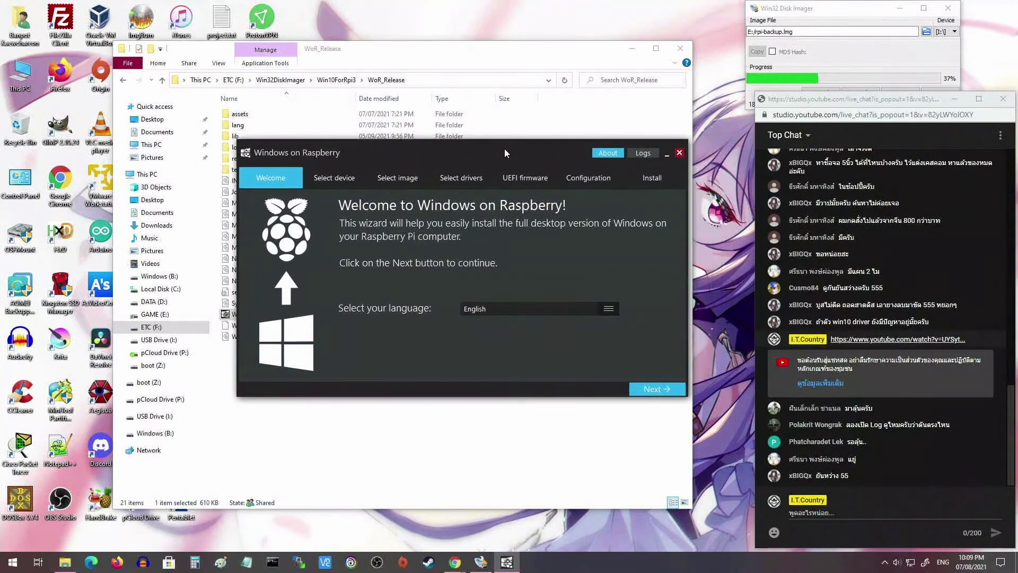
Select Raspberry Pi 4 / 400 [ARM64] as the device and Disk 4, the JMicron 74 GB drive, as storage, and continue to image selection.
click(658, 388)
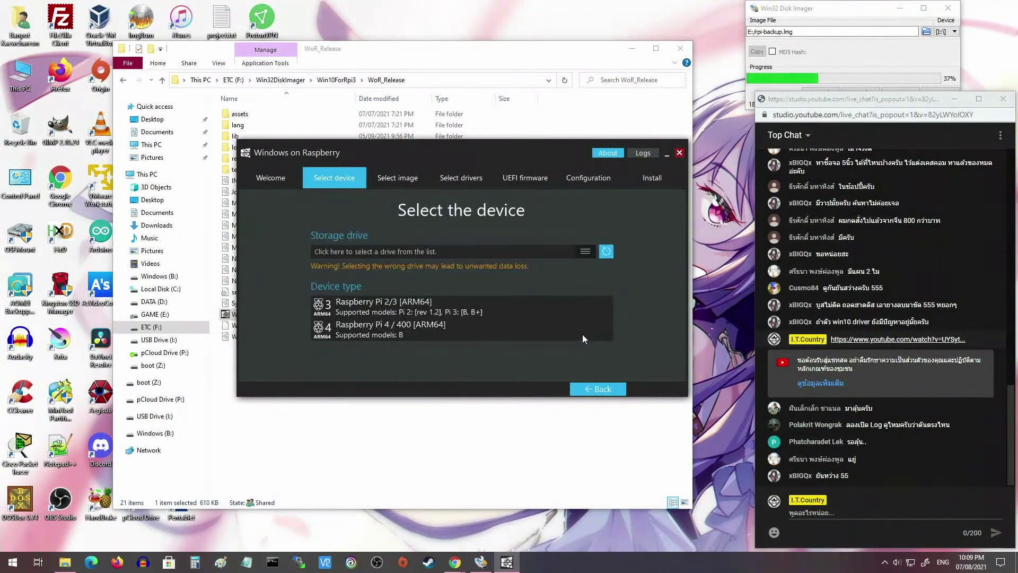
click(412, 332)
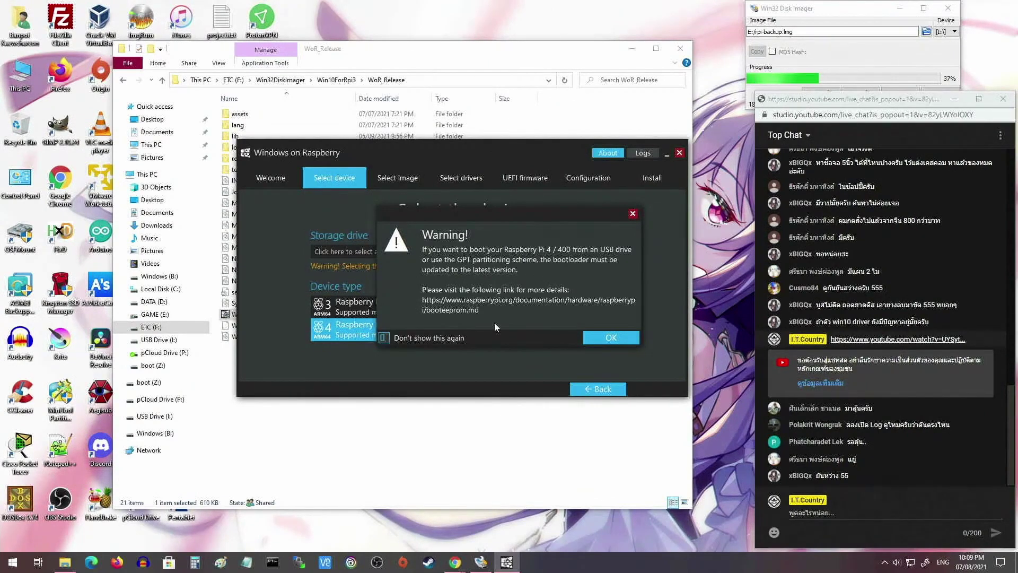
click(611, 337)
click(501, 252)
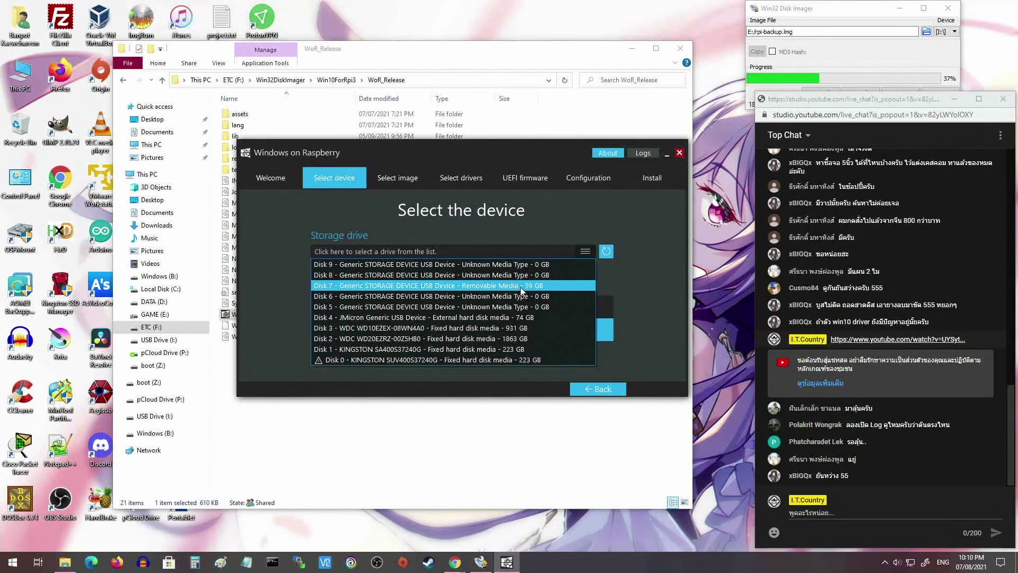
click(526, 316)
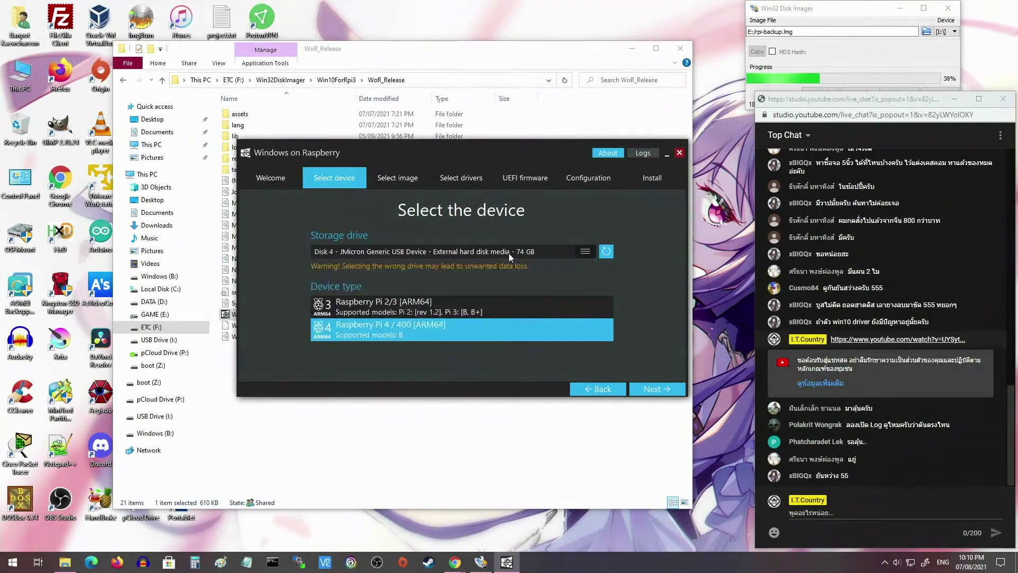
click(663, 389)
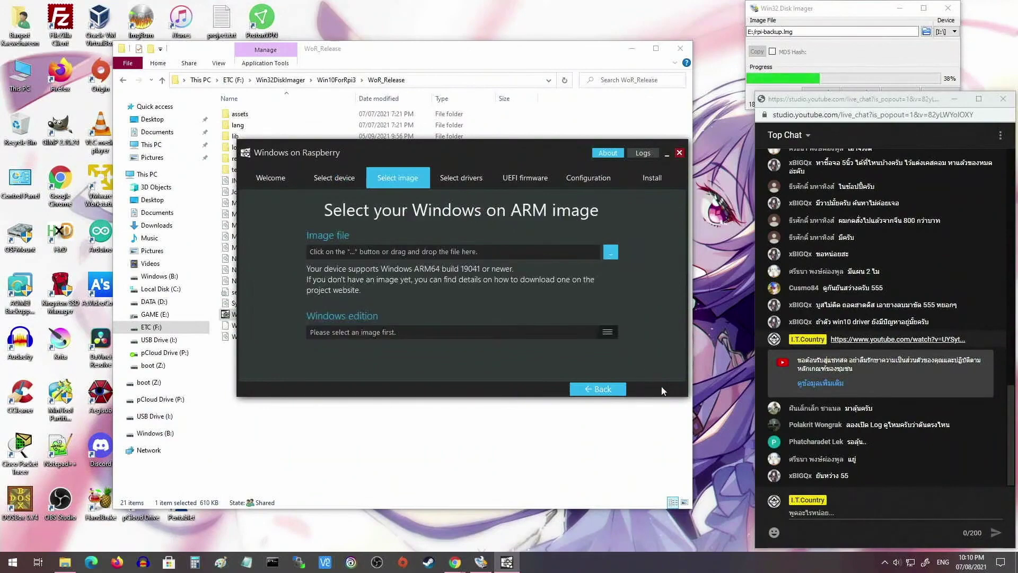
Load 22000.1_PROFESSIONAL_ARM64_EN-US.ISO as the Windows on ARM image with edition Windows 10 Professional build 22000.1, and continue to the drivers.
click(609, 251)
click(406, 252)
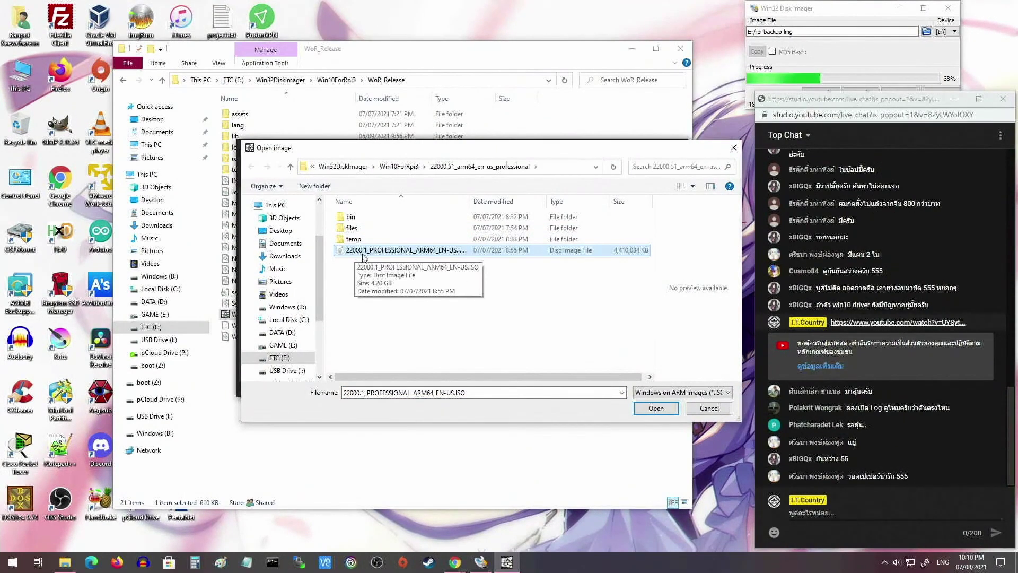
drag(470, 201, 498, 201)
key(Return)
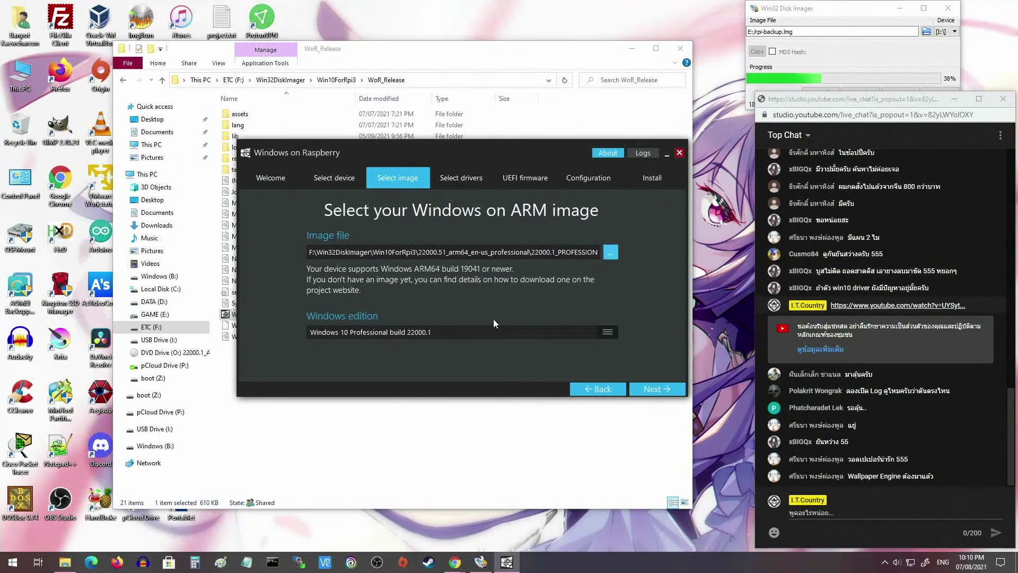
click(415, 334)
click(438, 334)
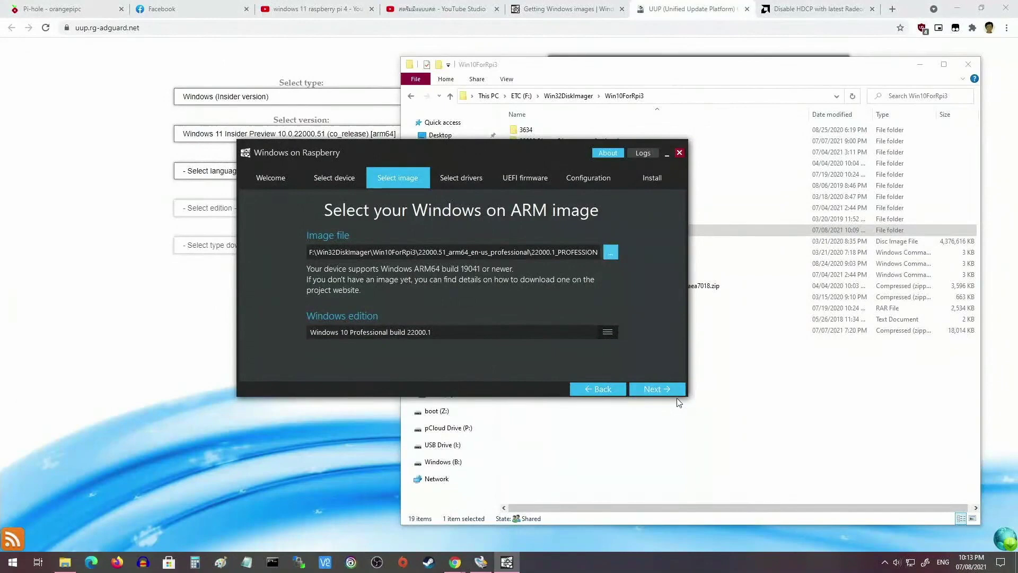
click(663, 388)
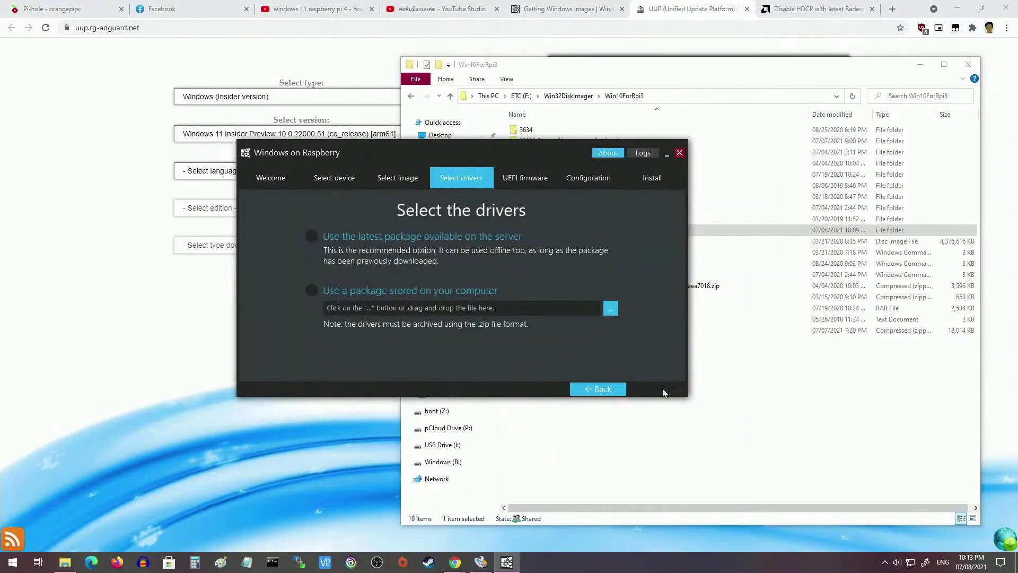
Use the latest driver package and the latest UEFI firmware available on the server, and continue to the configuration.
click(357, 237)
click(660, 392)
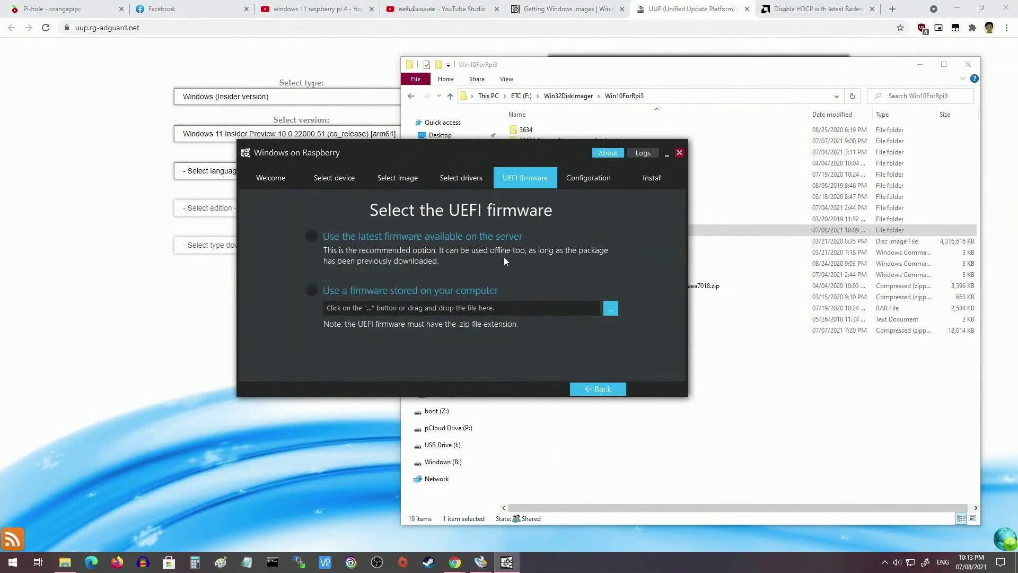
click(657, 387)
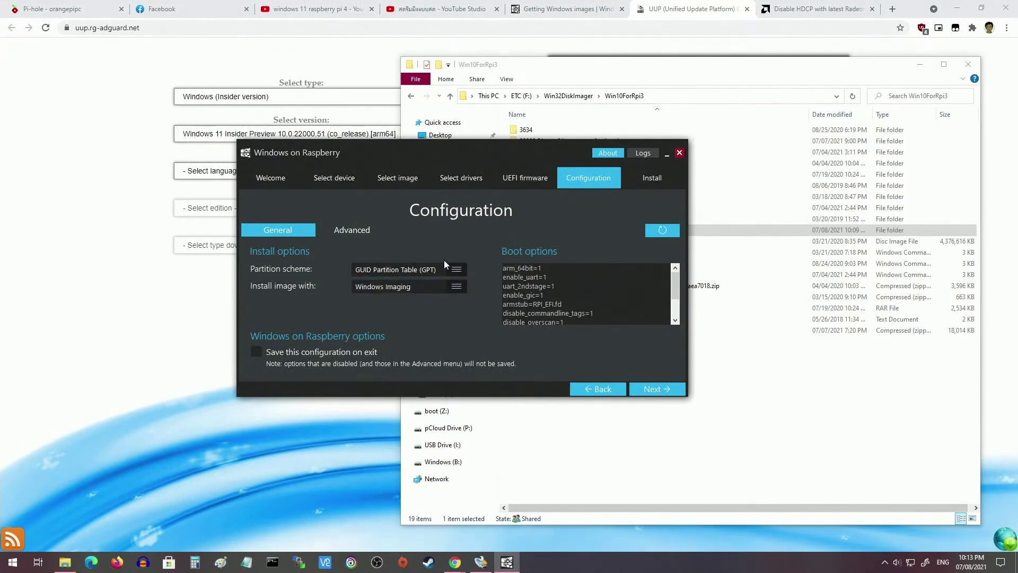
Review the advanced and boot options, keep the GPT partition scheme with Windows Imaging, and start the installation onto Disk 4.
click(350, 230)
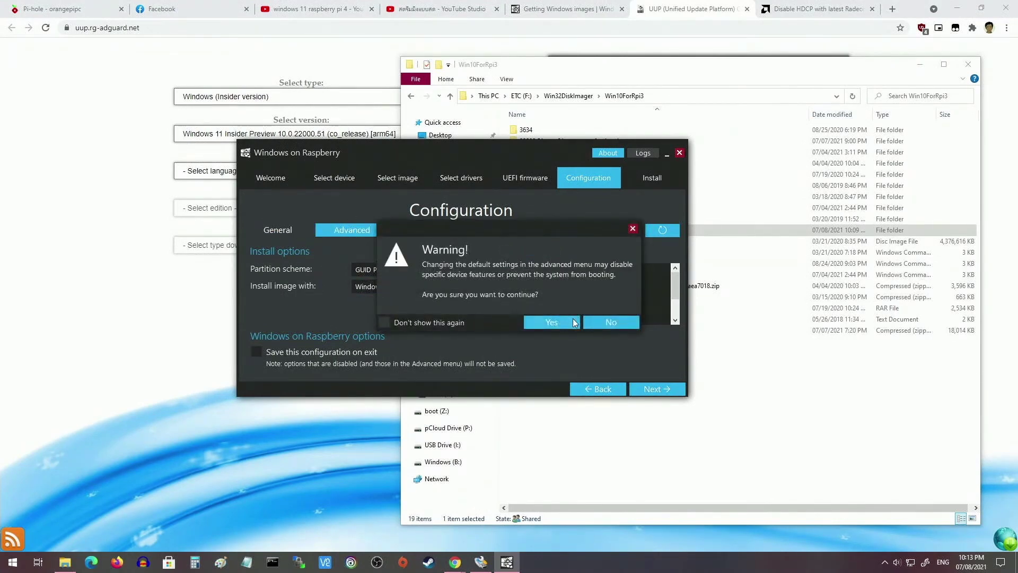
click(575, 323)
click(289, 232)
click(349, 229)
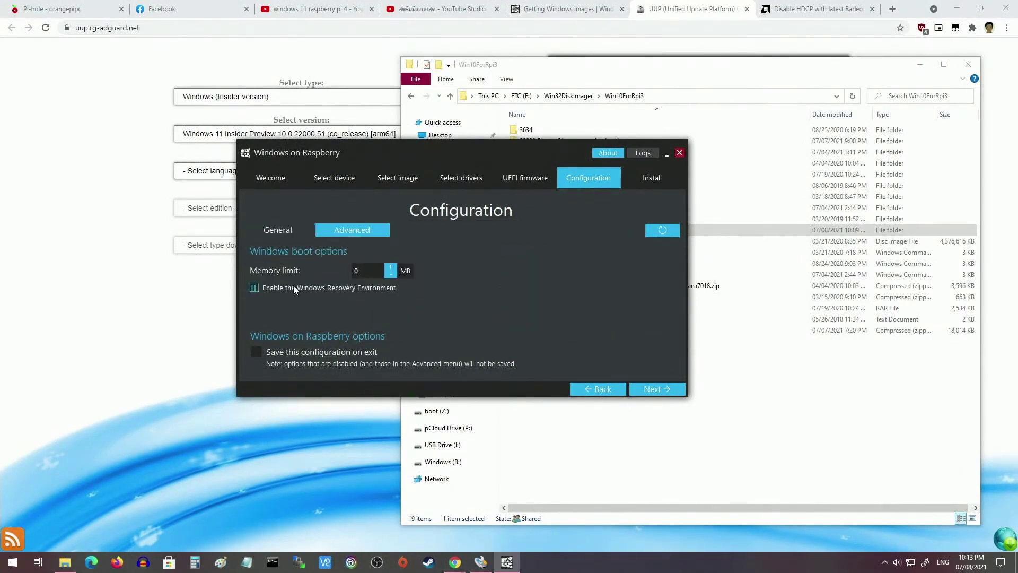
click(293, 233)
scroll(564, 285, down, 2)
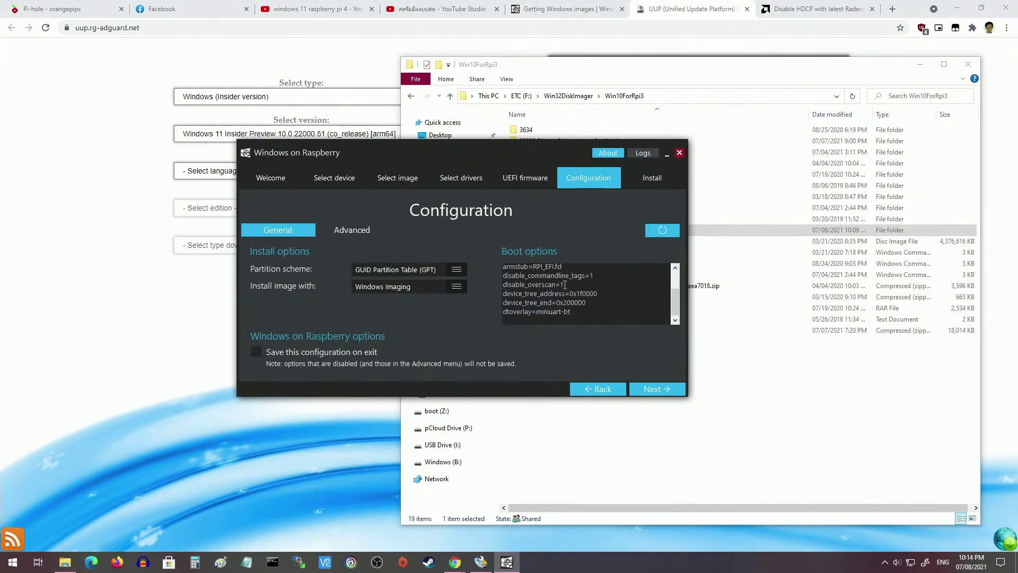
click(656, 389)
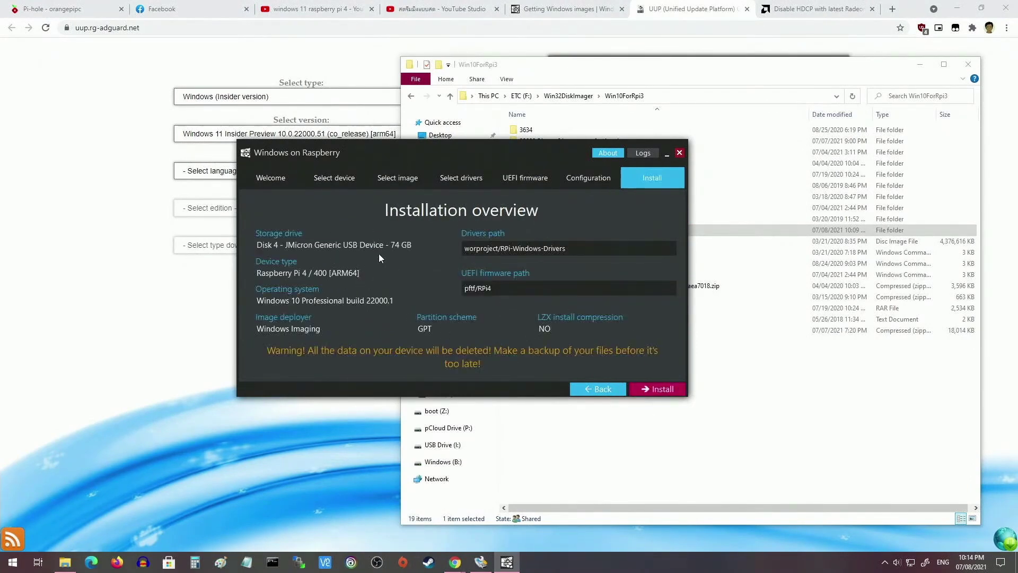
click(652, 390)
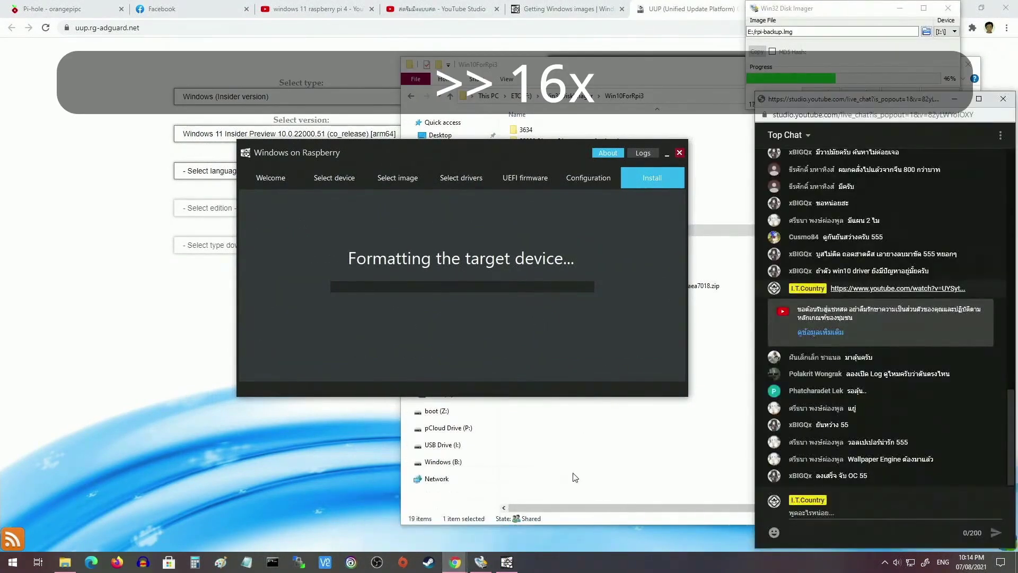
click(65, 562)
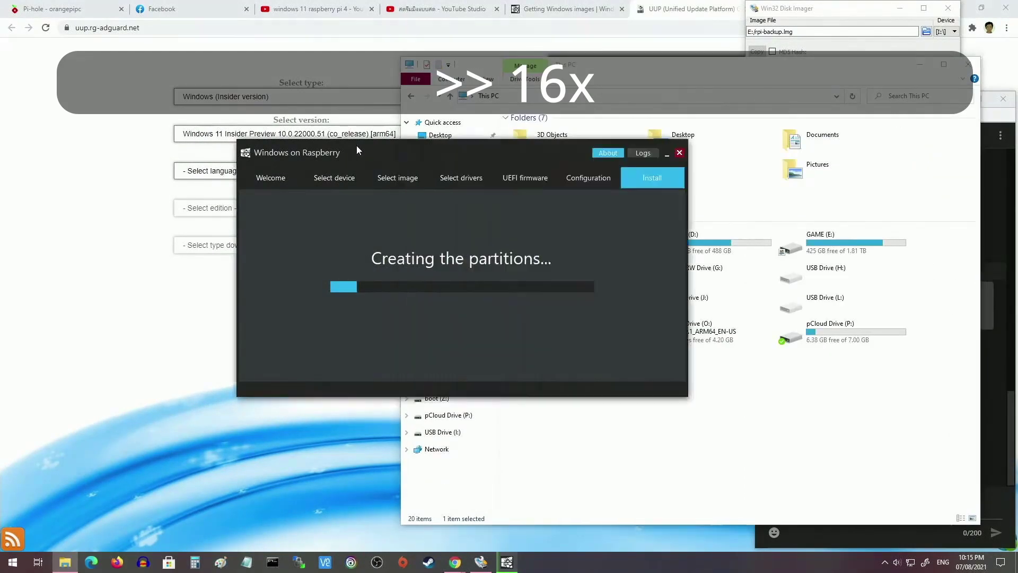
drag(356, 150, 170, 150)
drag(356, 147, 533, 133)
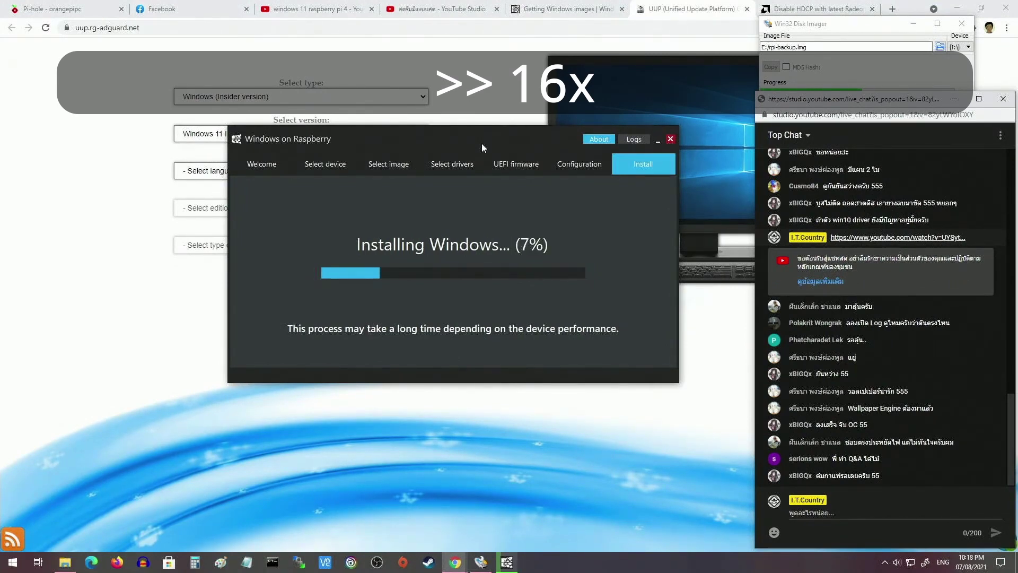
click(440, 9)
drag(471, 136, 520, 228)
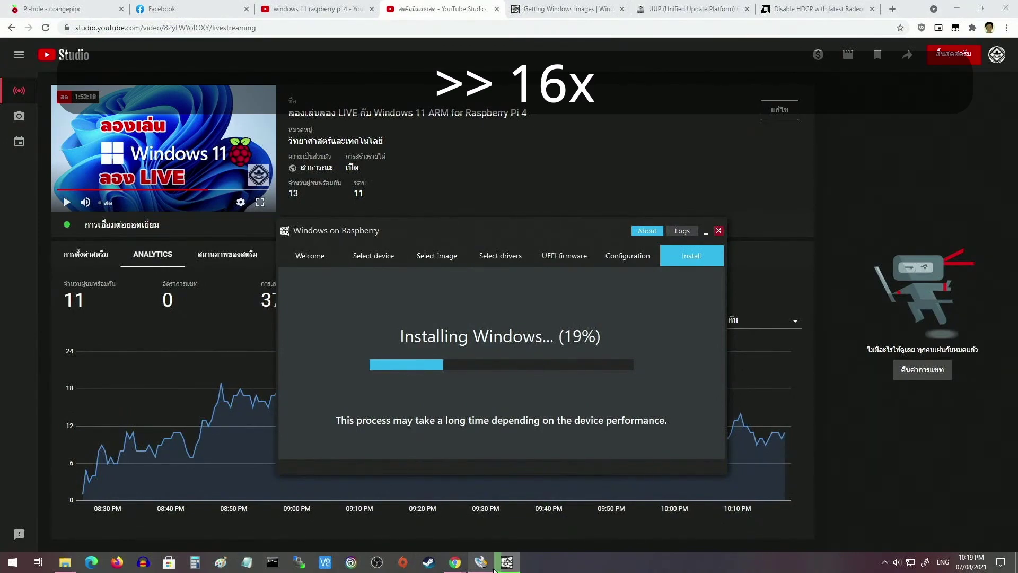
click(493, 569)
drag(501, 226, 507, 217)
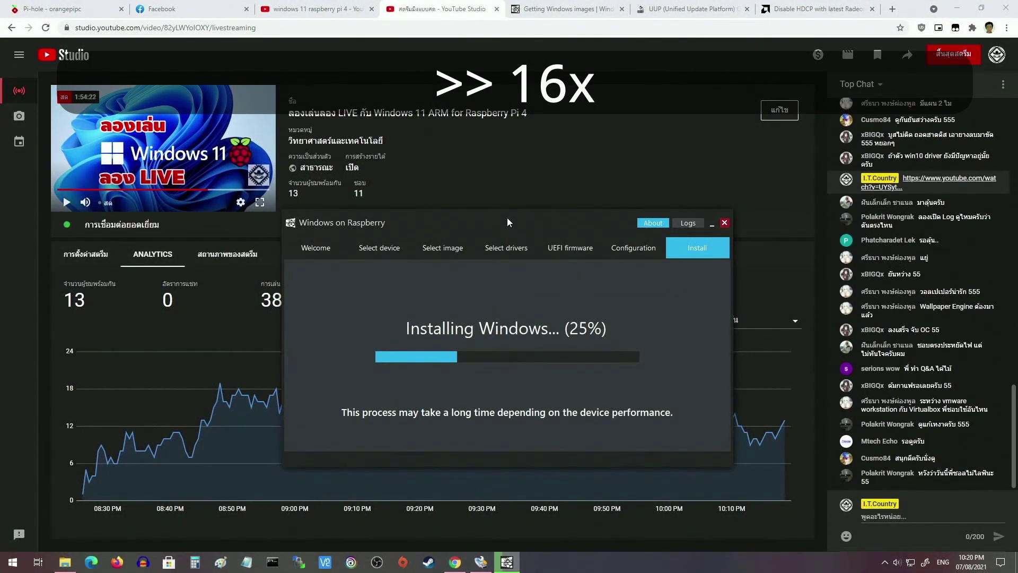
key(super)
text(vmw)
key(Escape)
drag(489, 227, 473, 223)
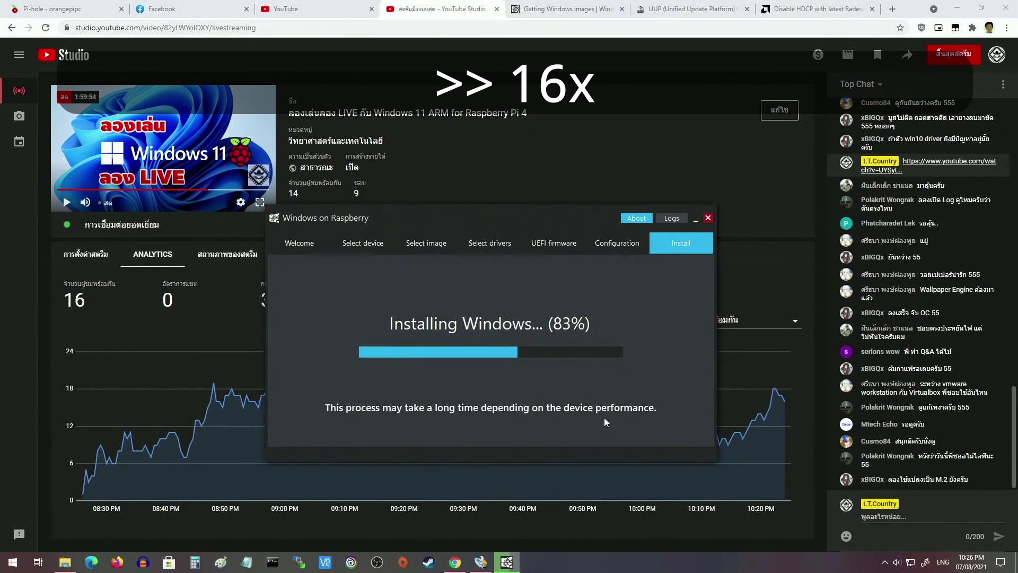
click(481, 562)
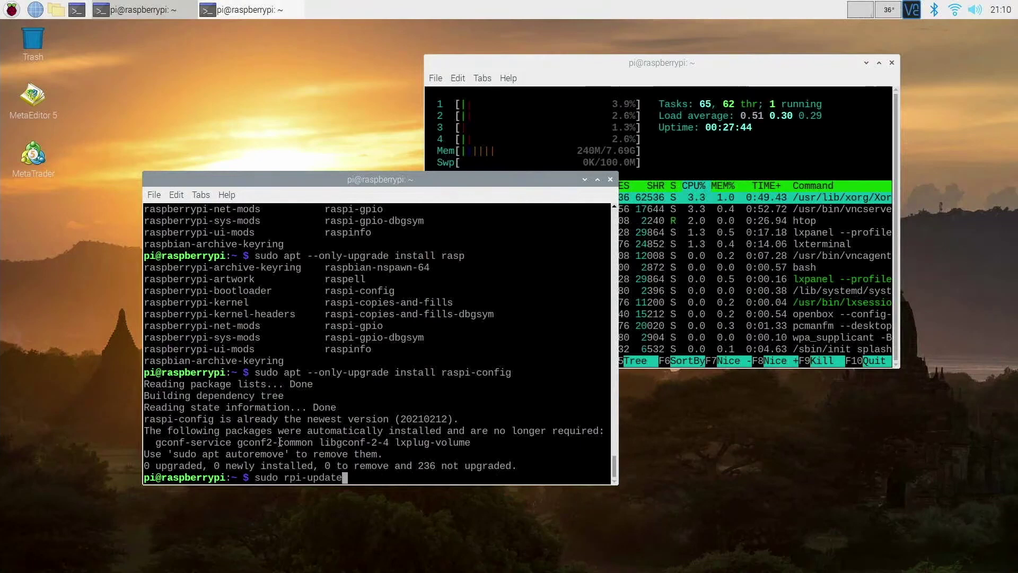
Replace the pending rpi-update command in the Raspberry Pi terminal with sudo raspi-config and run it.
key(BackSpace)
key(BackSpace)
key(BackSpace)
key(BackSpace)
key(BackSpace)
key(BackSpace)
key(BackSpace)
key(BackSpace)
key(BackSpace)
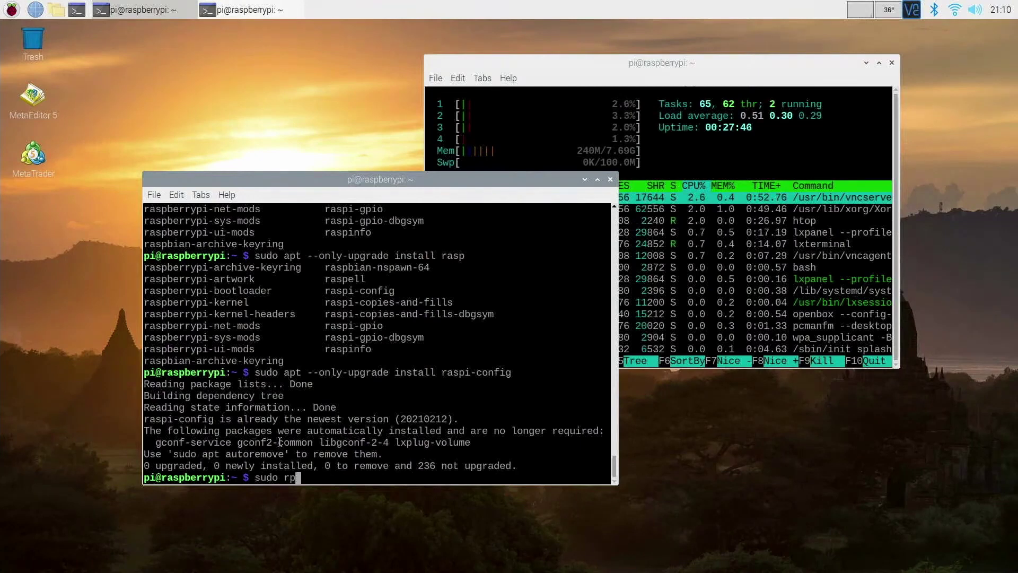
text(aspi-config)
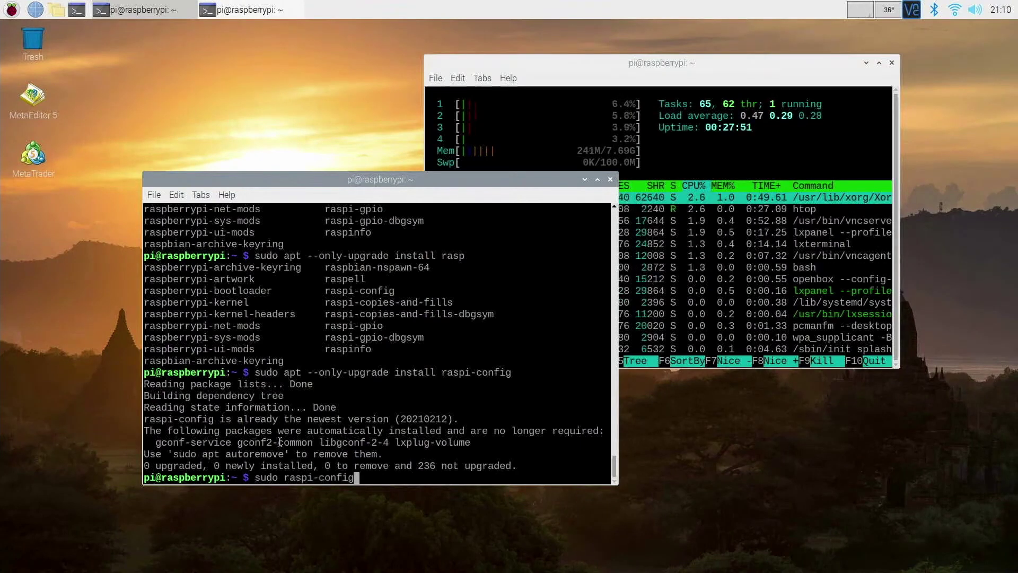
key(Return)
Set Network at Boot in System Options to No so that booting does not wait for a network connection.
key(Return)
key(Down)
key(Down)
key(Down)
key(Down)
key(Down)
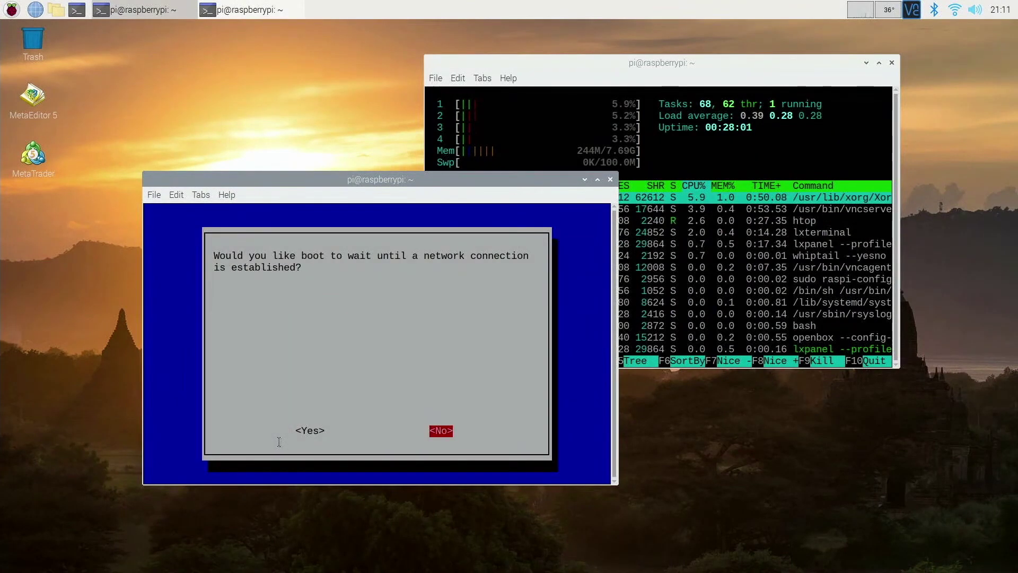
key(Return)
key(Return)
key(Return)
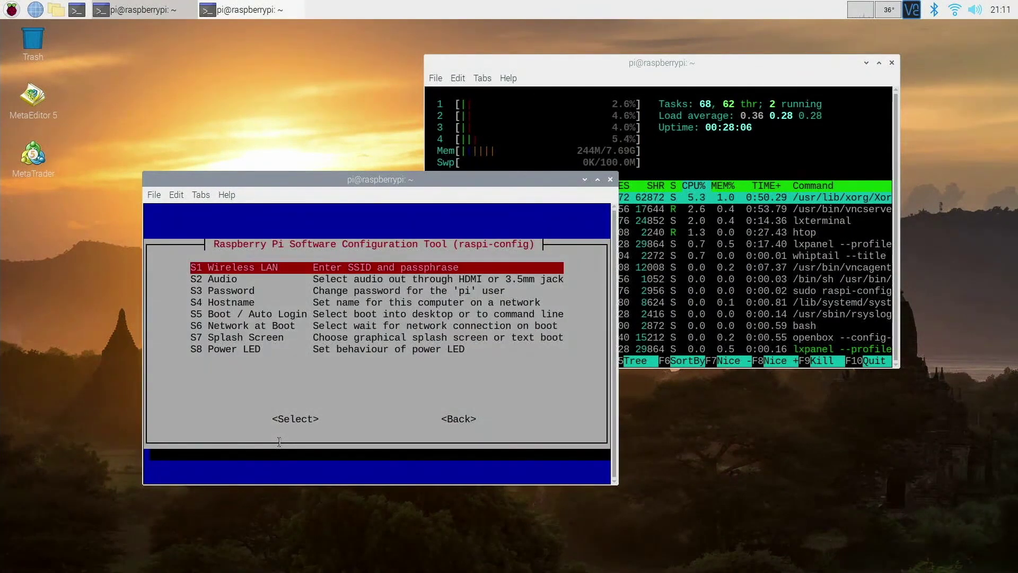
Open the Boot / Auto Login choices in System Options and return to the main list of options.
key(Down)
key(Down)
key(Down)
key(Down)
key(Return)
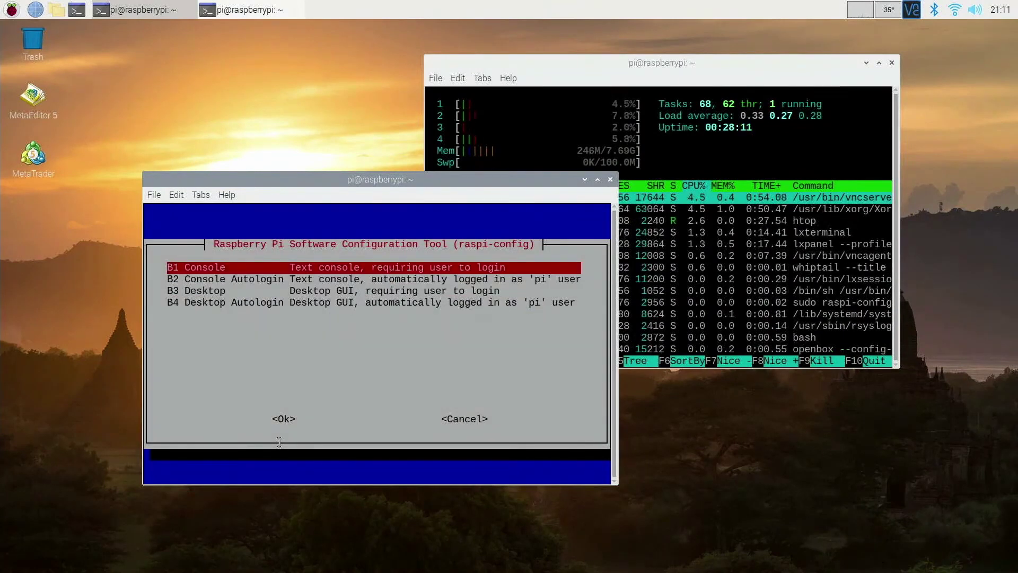
key(Return)
Set the Boot Order in Advanced Options to B2 USB Boot and acknowledge the change.
key(Down)
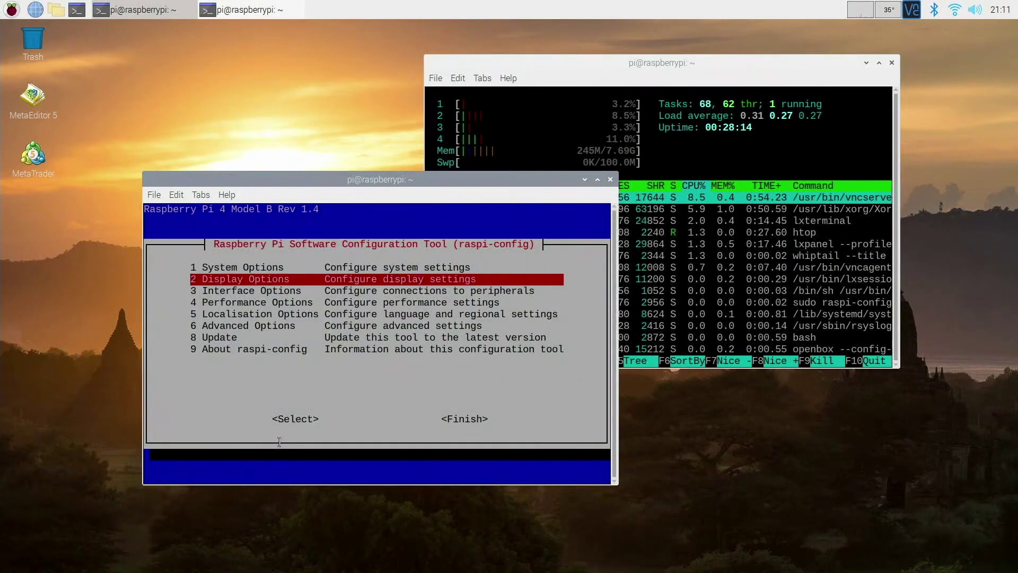
key(Down)
key(Down)
key(Down)
key(Down)
key(Return)
key(Down)
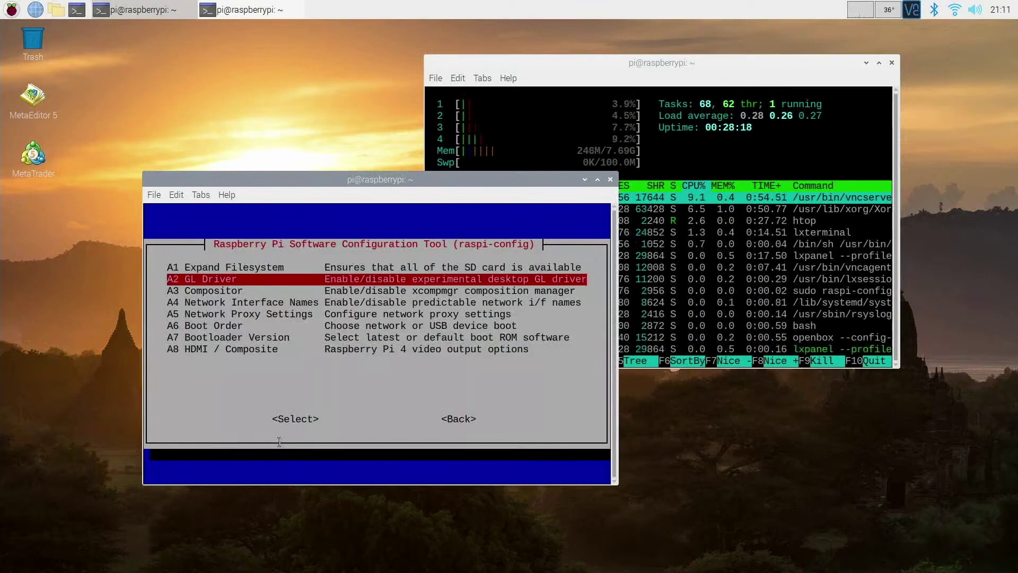
key(Down)
key(Down)
key(Down)
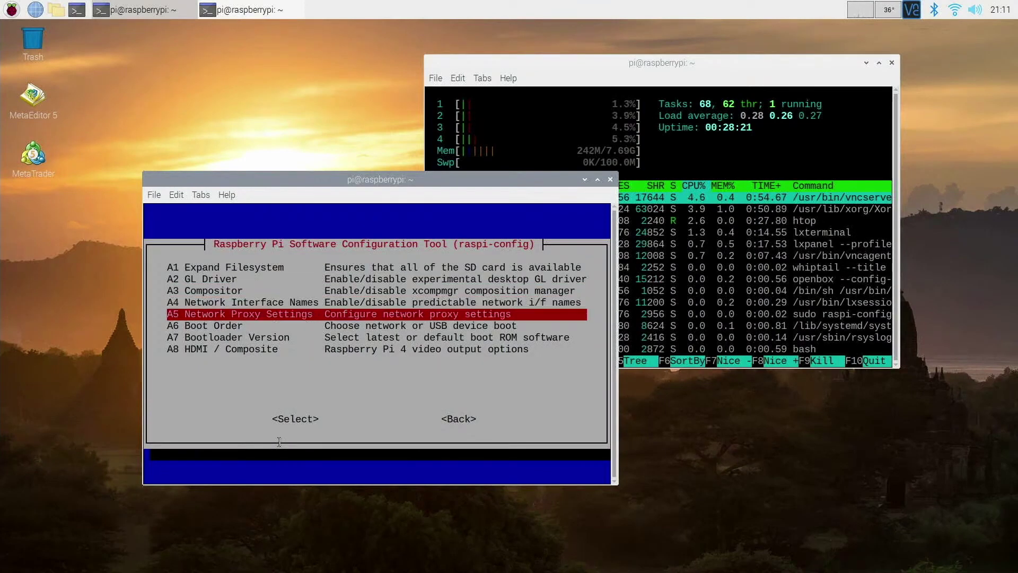
key(Down)
key(Return)
key(Down)
key(Up)
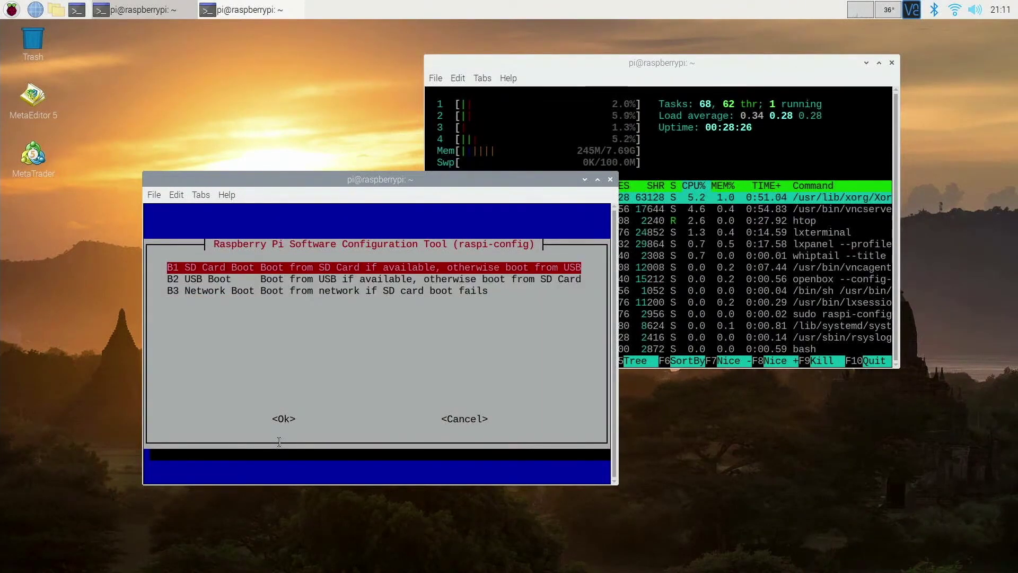
key(Down)
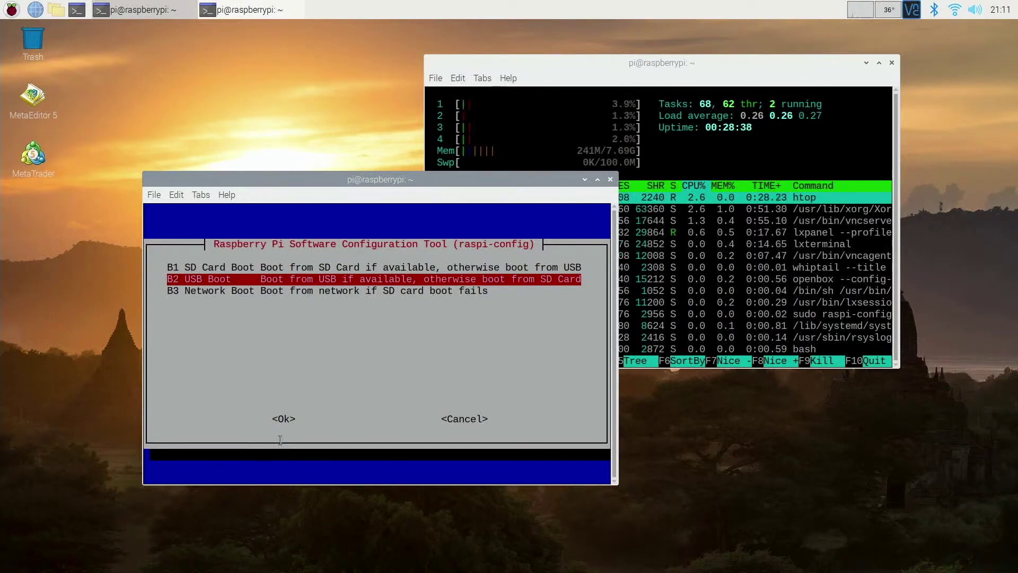
key(Return)
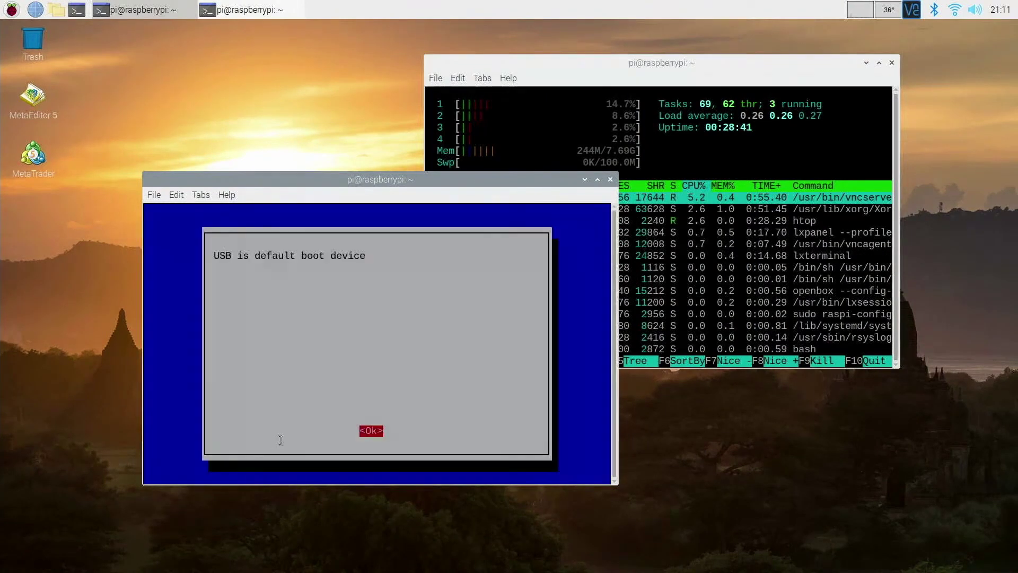
key(Return)
Finish and leave the Raspberry Pi Software Configuration Tool.
key(Down)
key(Down)
key(Down)
key(Down)
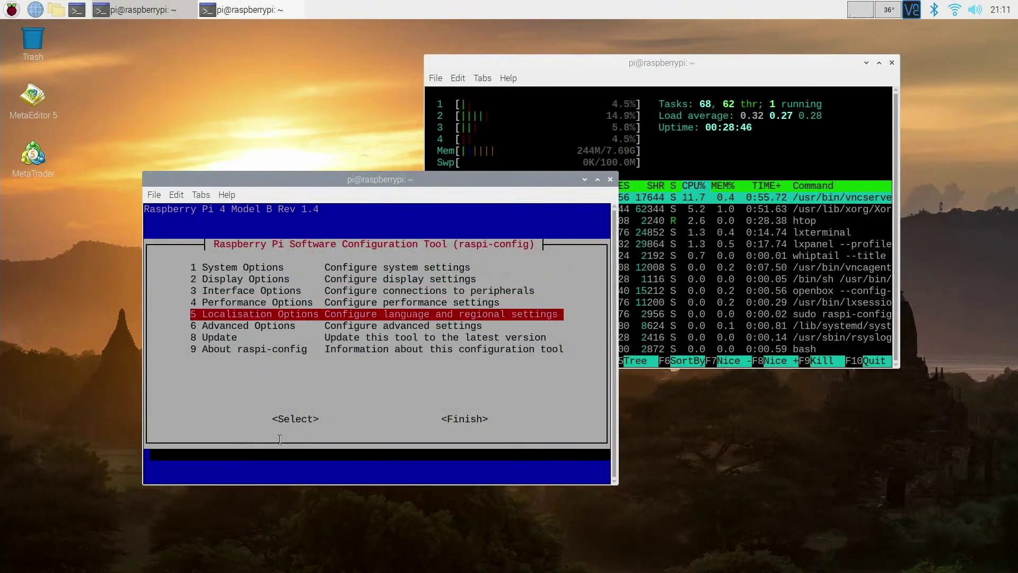
key(Down)
key(Tab)
key(Tab)
key(Return)
key(Tab)
key(Return)
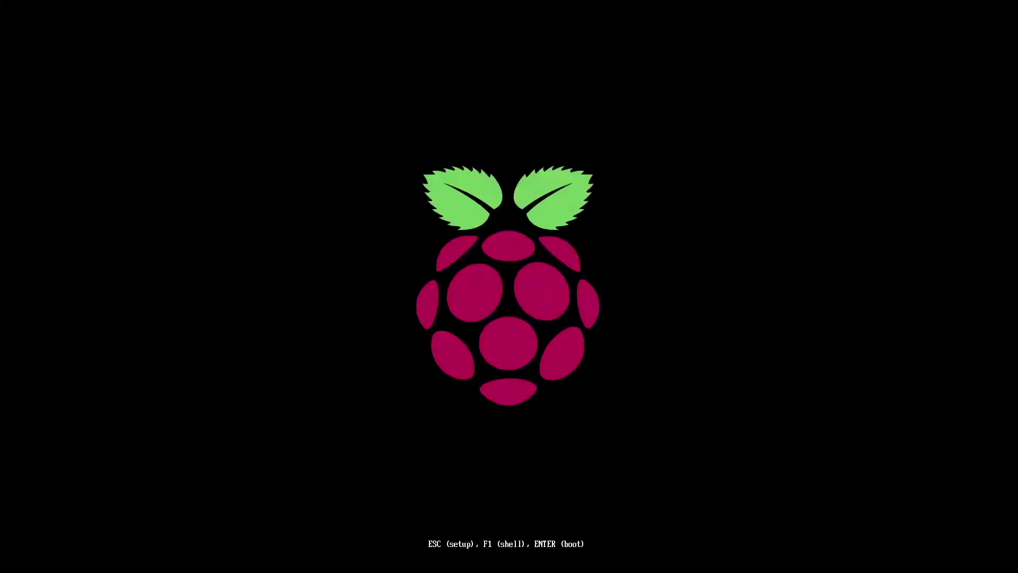
Enter the UEFI firmware setup at startup and open Raspberry Pi Configuration in Device Manager.
key(Escape)
key(Down)
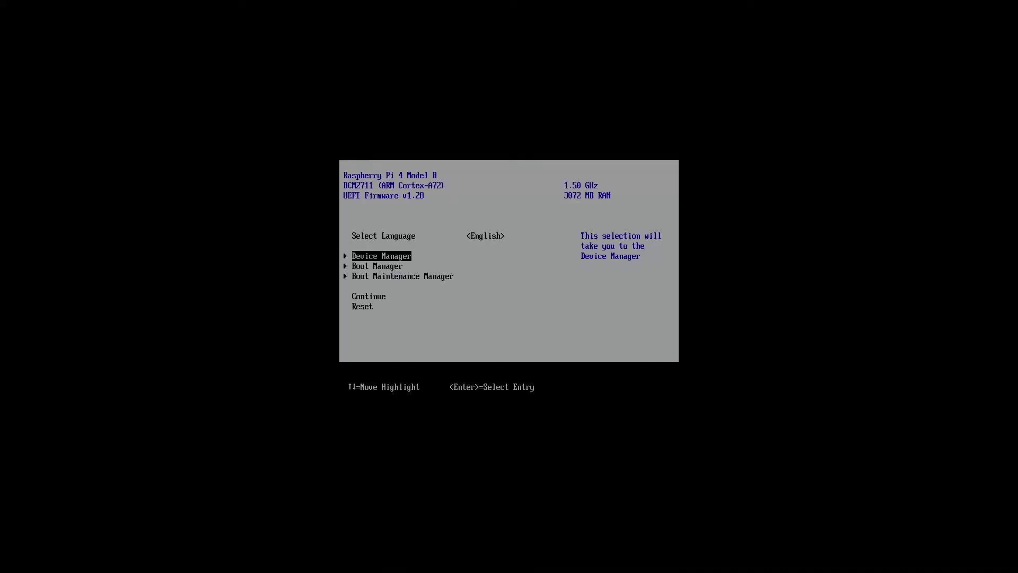
key(Return)
key(Down)
key(Down)
key(Down)
key(Down)
key(Down)
key(Return)
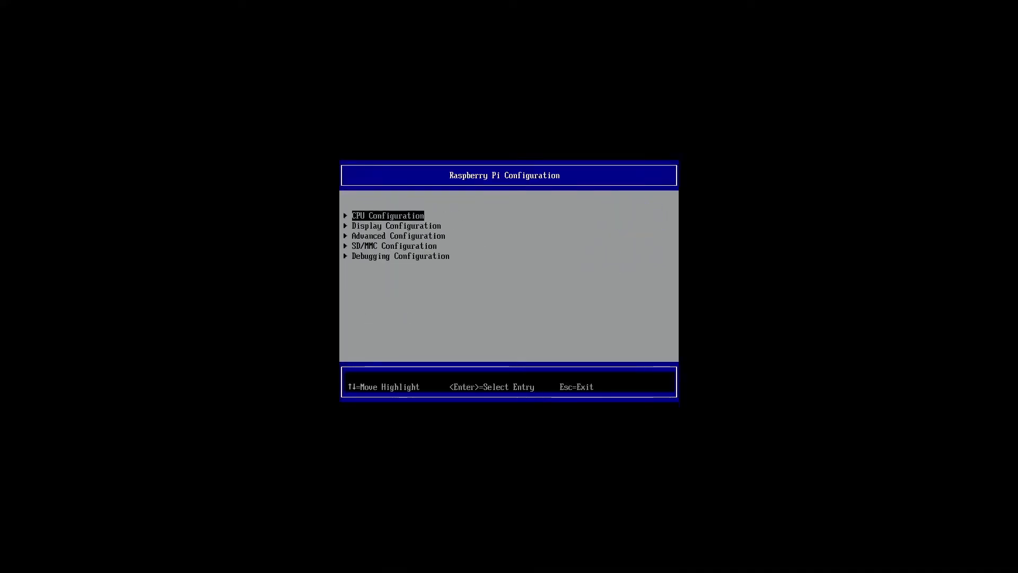
Examine the CPU Configuration and the Advanced Configuration with its Limit RAM to 3 GB setting, and return to the setup's front page.
key(Return)
key(Escape)
key(Down)
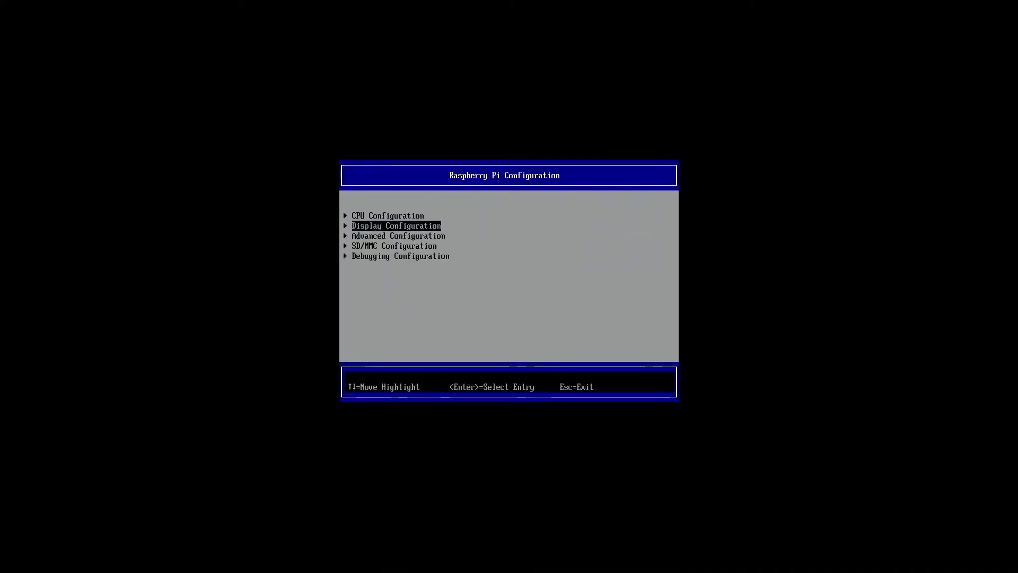
key(Down)
key(Down)
key(Up)
key(Return)
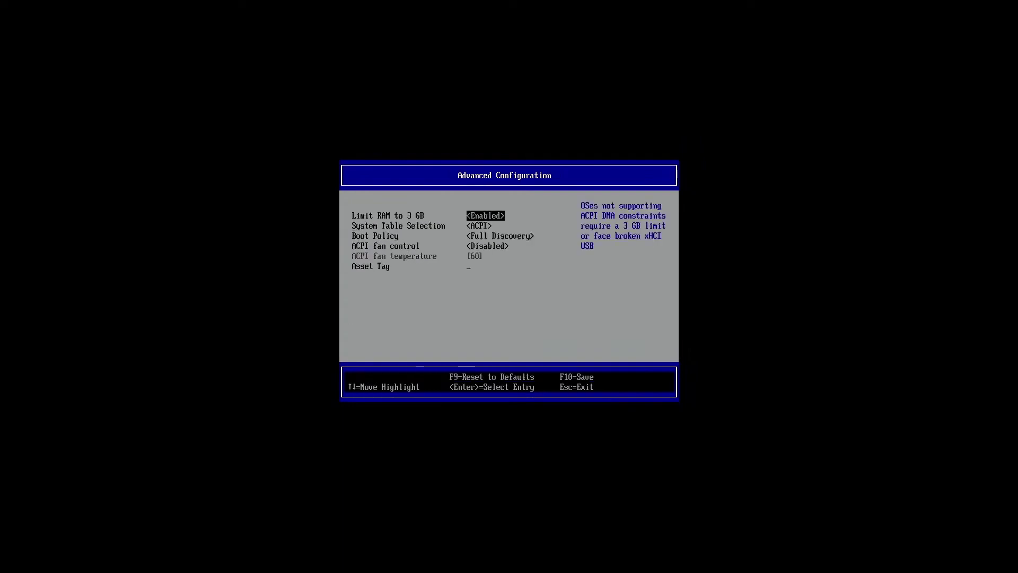
key(Escape)
key(Escape)
key(Escape)
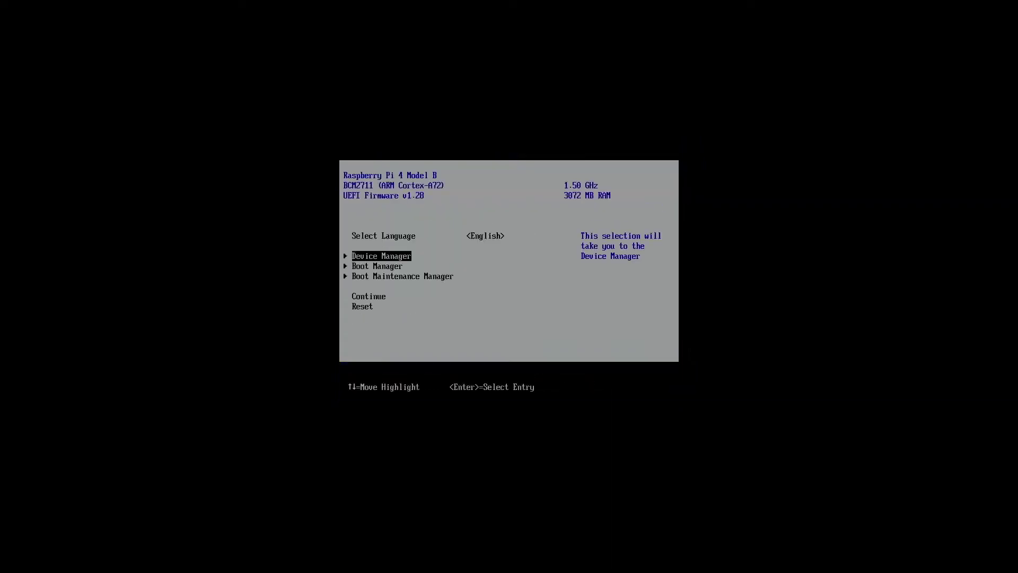
Review the available boot entries in Boot Manager and return to the front page.
key(Down)
key(Return)
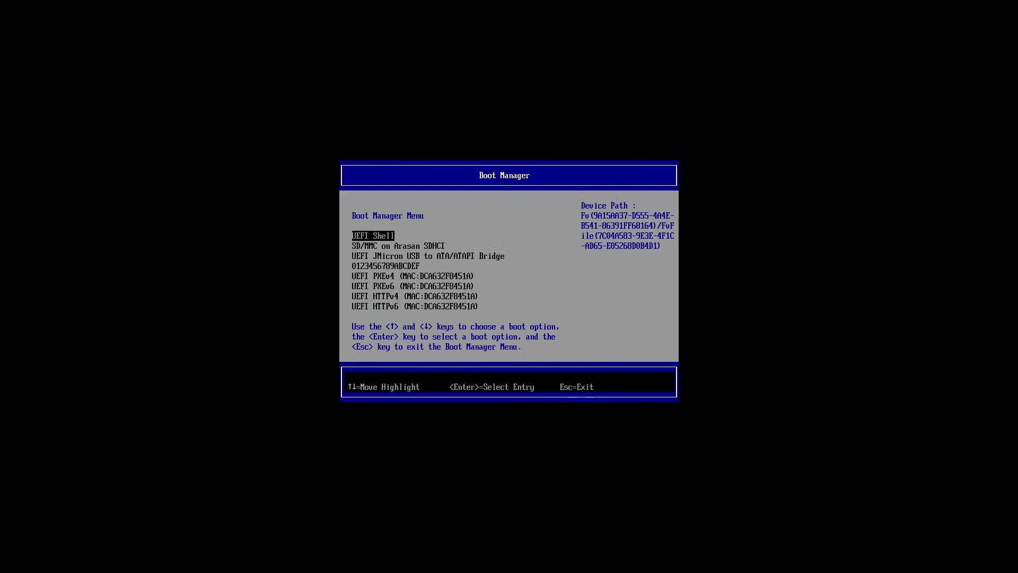
key(Escape)
Try to move SD/MMC on Arasan SDHCI one place down in the Boot Maintenance Manager's boot order, and commit the changes.
key(Down)
key(Return)
key(Return)
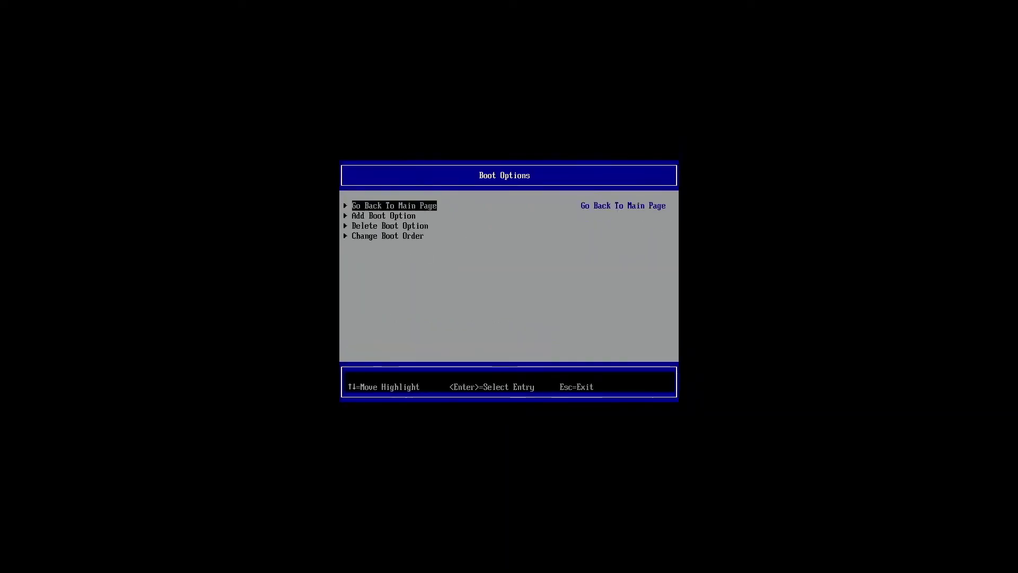
key(Down)
key(Down)
key(Down)
key(Return)
key(Return)
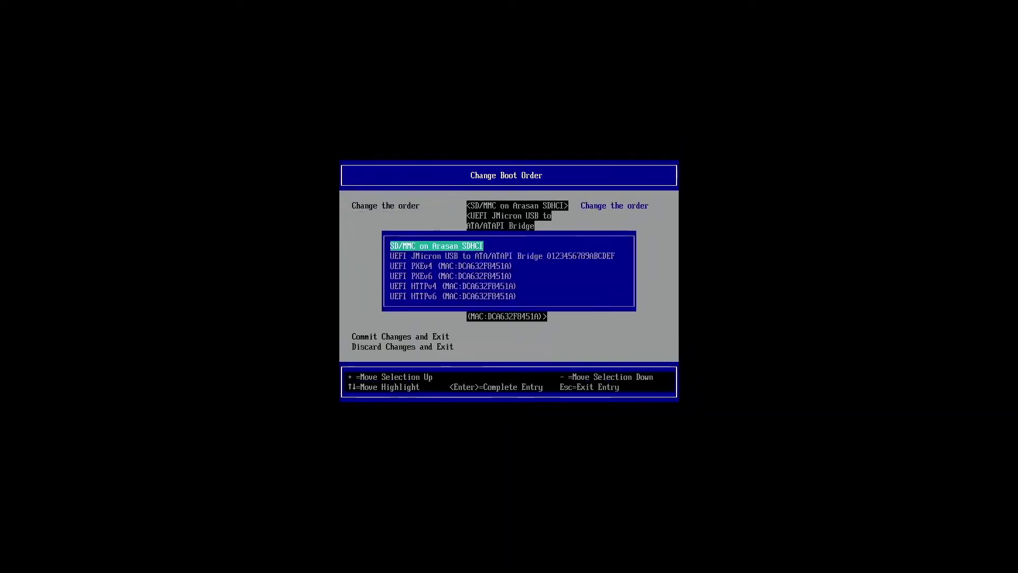
key(minus)
key(Escape)
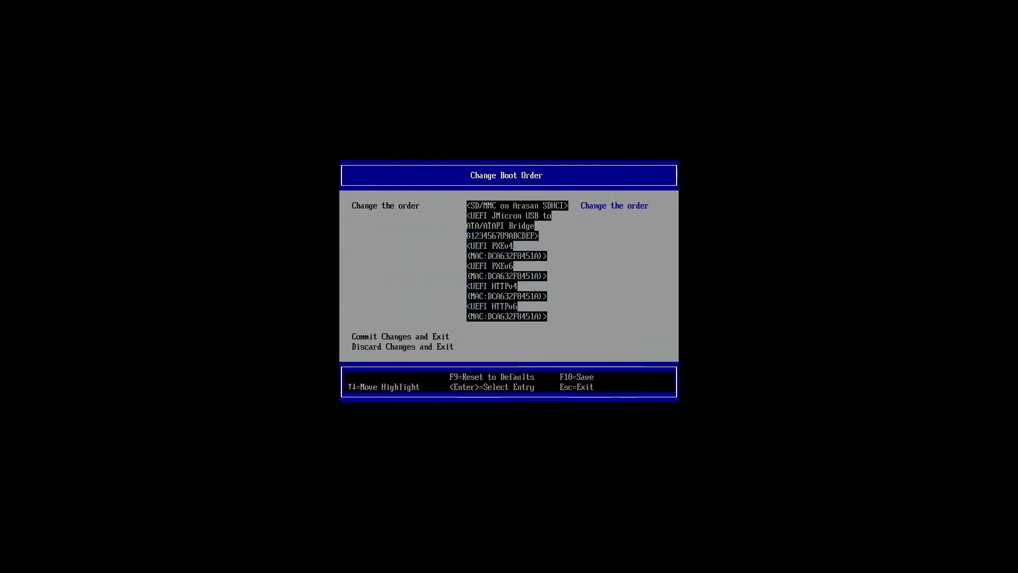
key(Down)
key(Return)
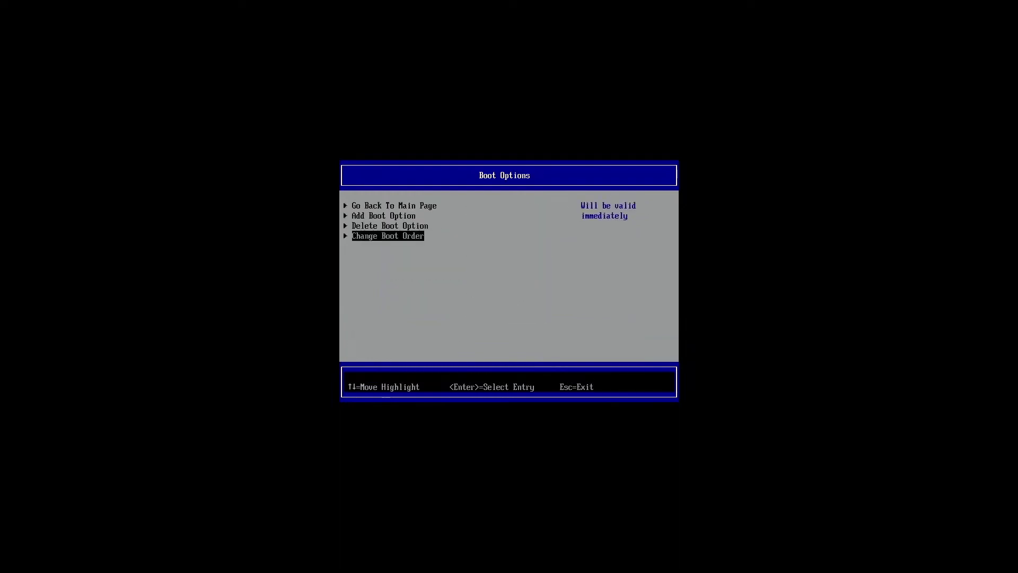
Save the Boot Maintenance Manager settings, return to the front page and continue booting.
key(Escape)
key(F10)
key(y)
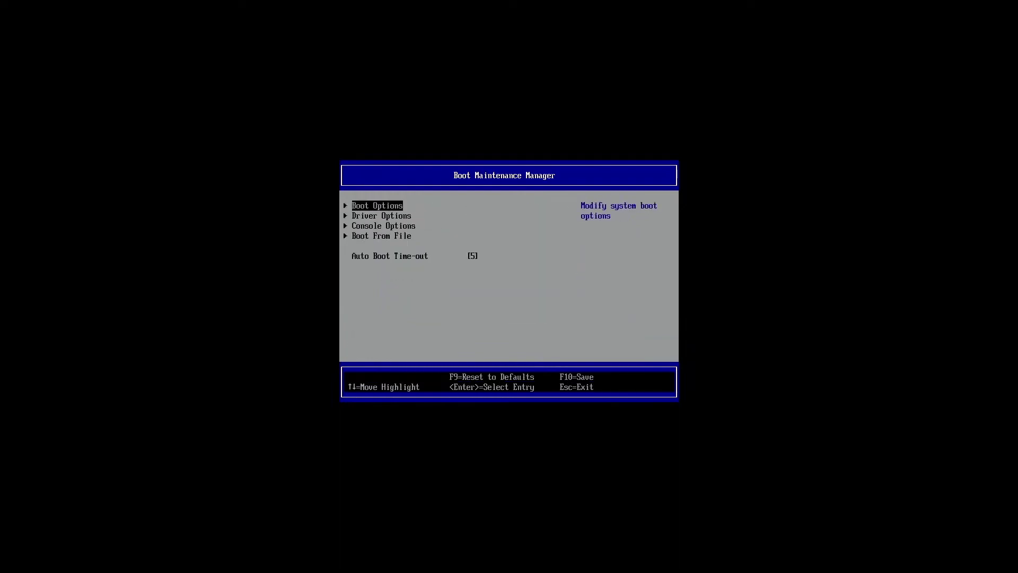
key(Escape)
key(Down)
key(Return)
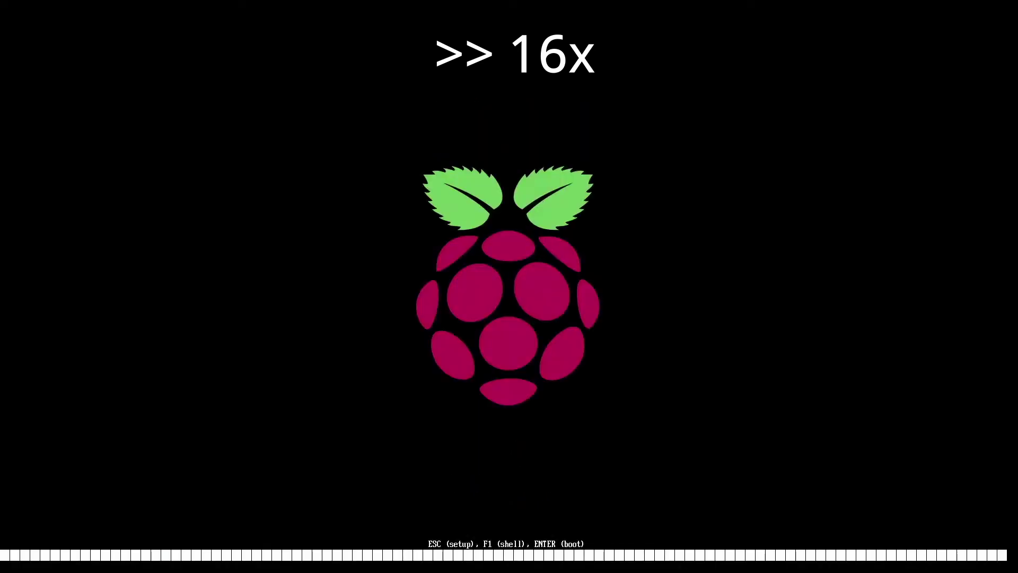
Enter the UEFI setup again at startup and check the boot order in the Boot Maintenance Manager's Boot Options.
key(Escape)
key(Down)
key(Down)
key(Down)
key(Return)
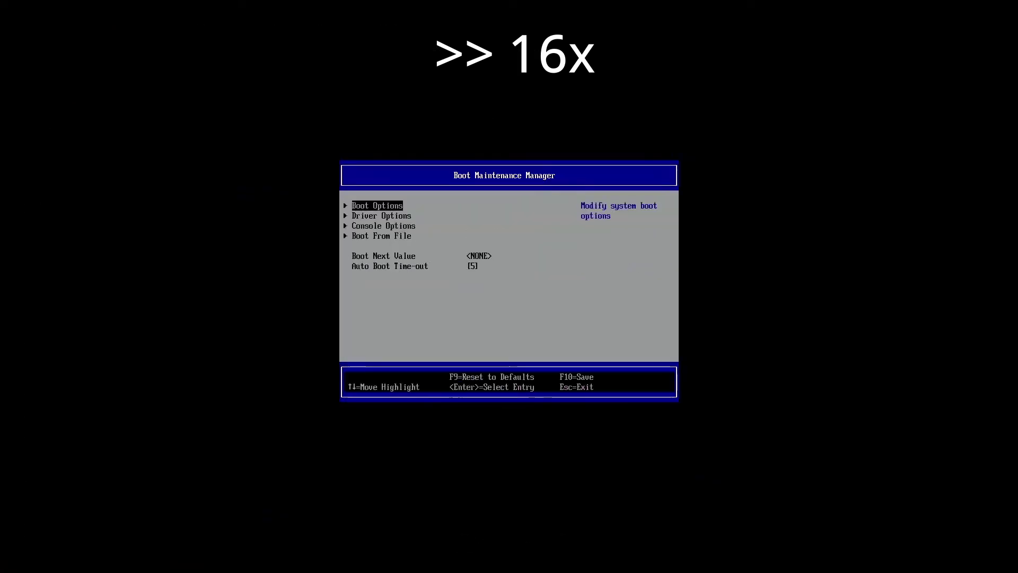
key(Return)
key(Down)
key(Down)
key(Down)
key(Return)
key(Return)
Leave the boot order settings and resume booting into Windows setup.
key(Escape)
key(Escape)
key(Down)
key(Down)
key(Return)
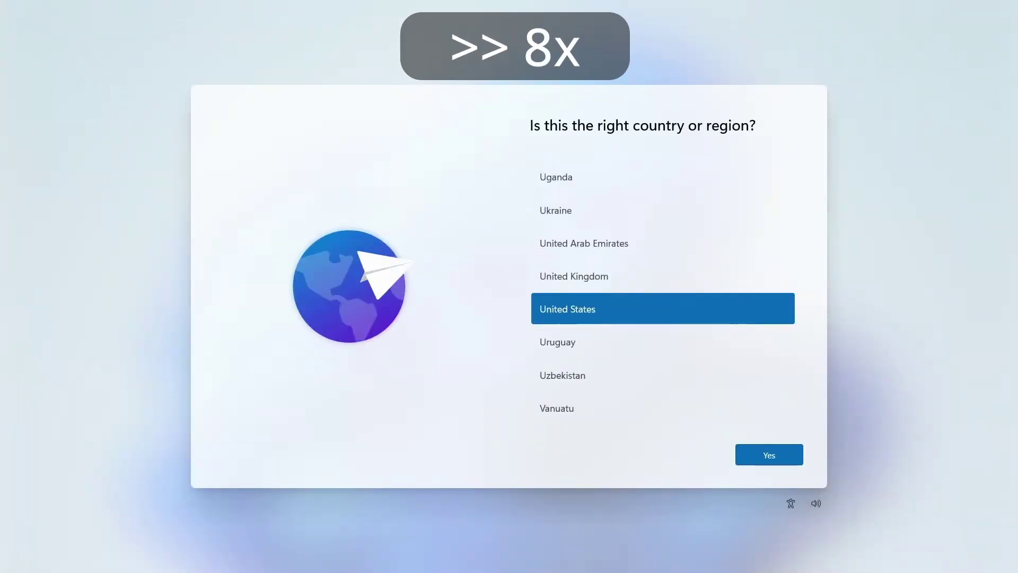
Confirm United States as the region and US as the keyboard layout, without adding a second layout.
key(Return)
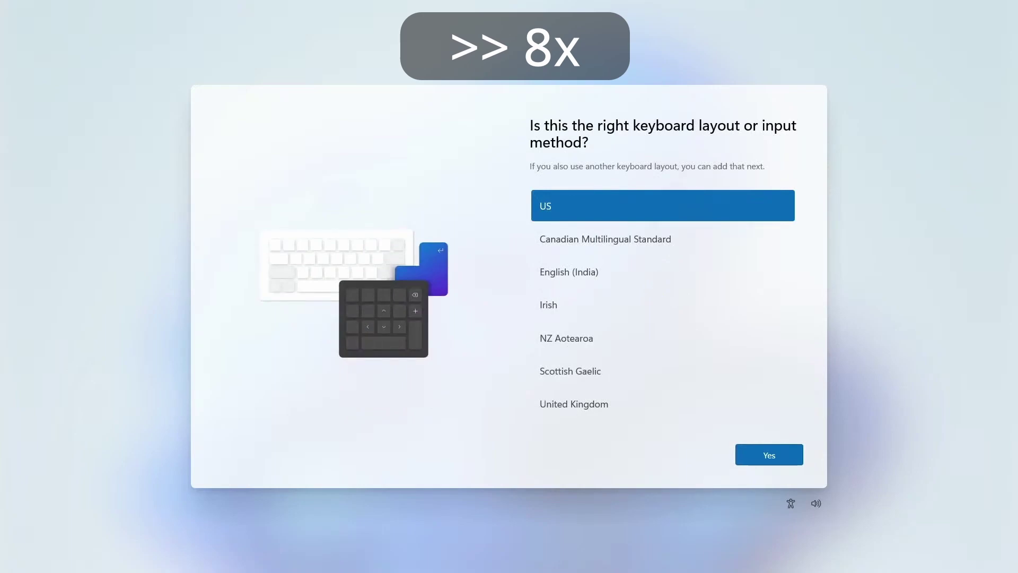
key(Return)
key(Return)
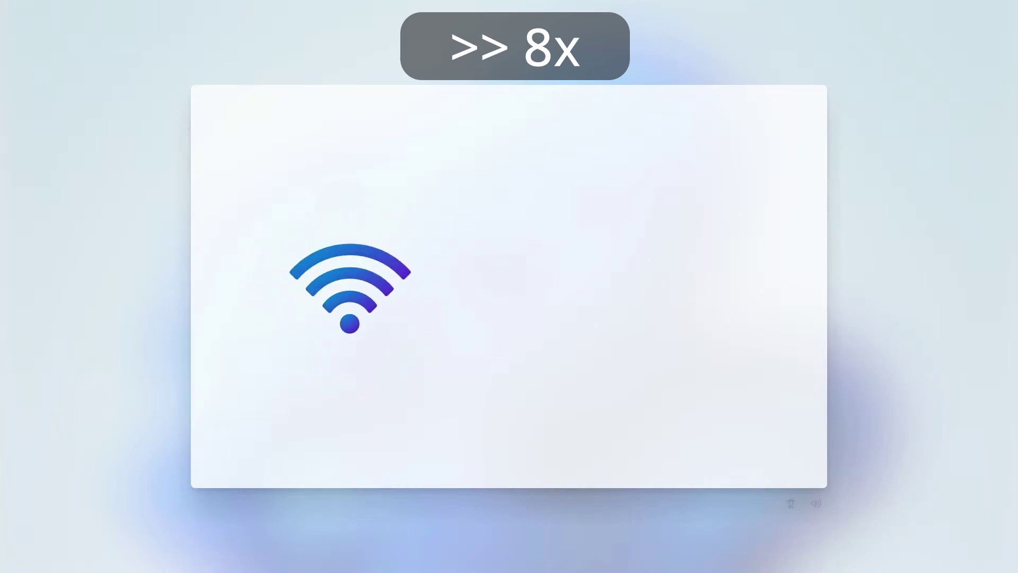
Skip connecting to a network and continue with the limited setup.
key(Tab)
key(Return)
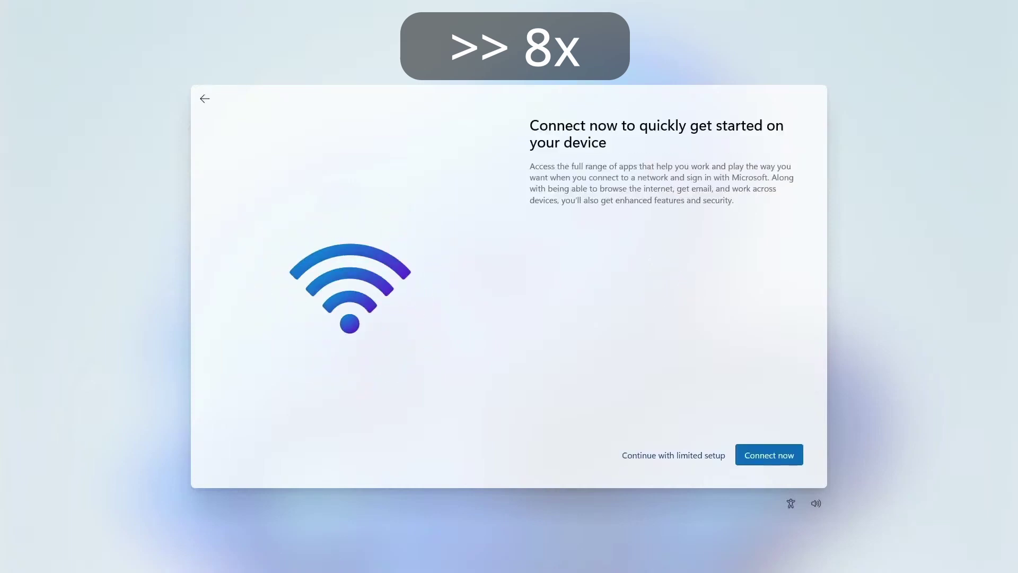
key(Tab)
key(Tab)
key(Return)
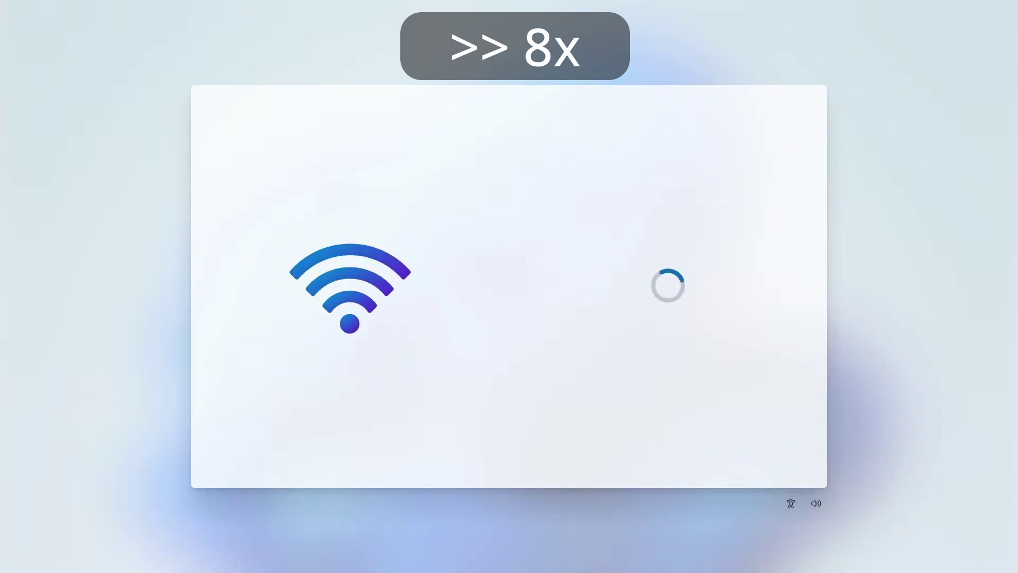
Review and accept the License Agreement, and enter ITCOUNTRY as the name for signing in to the device.
key(Tab)
scroll(665, 292, down, 10)
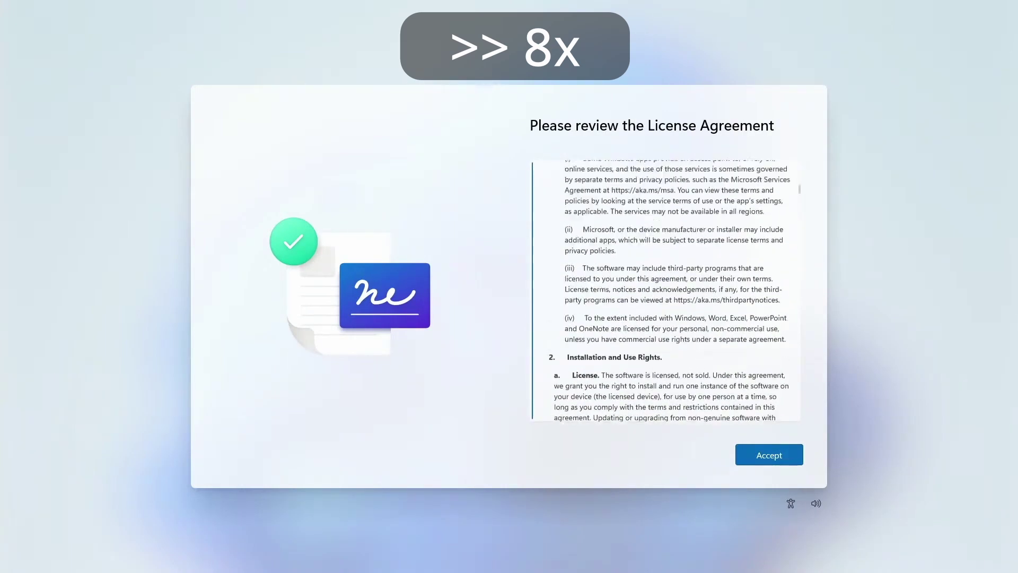
scroll(665, 291, down, 15)
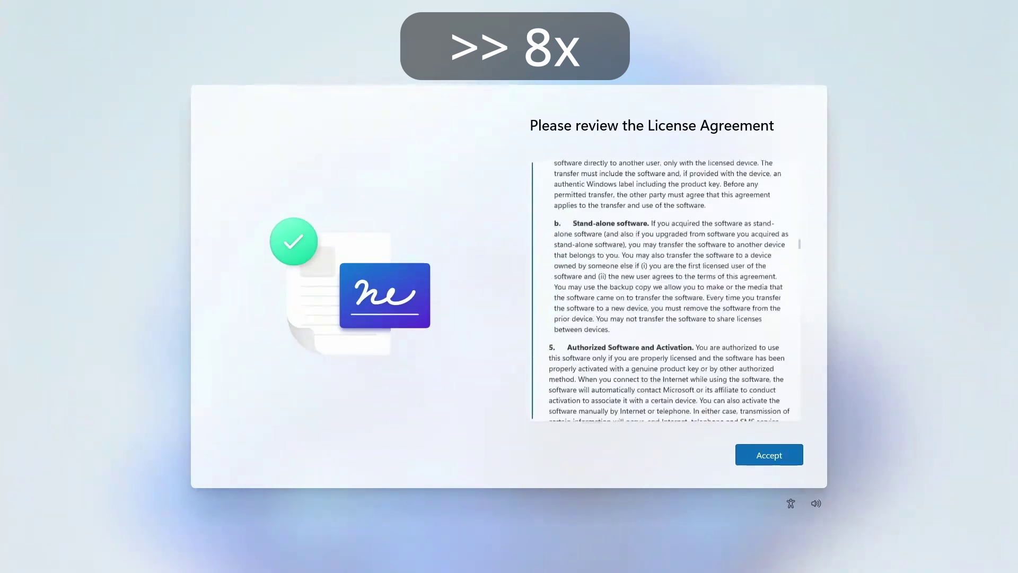
scroll(665, 291, up, 20)
key(Tab)
key(Tab)
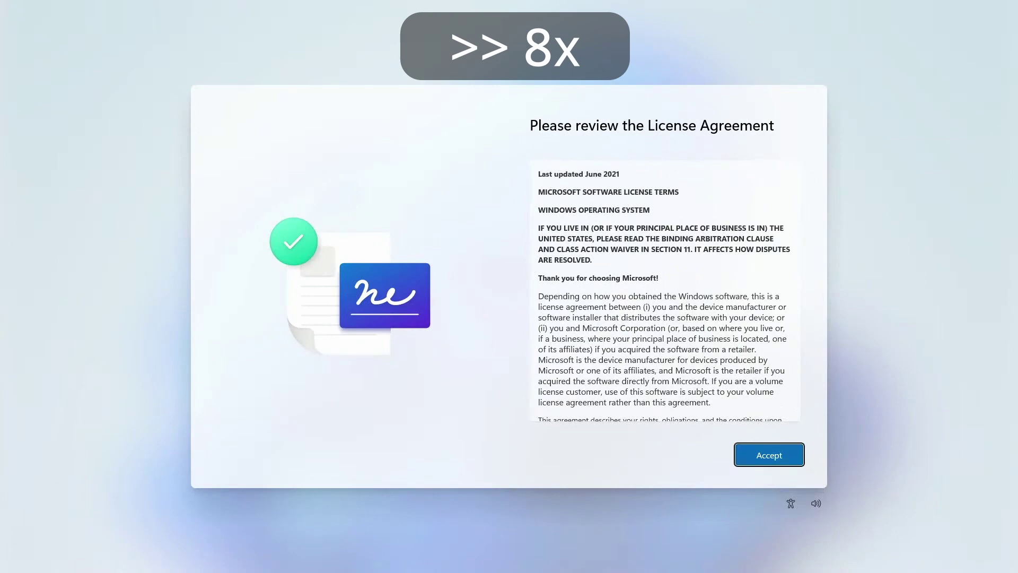
key(Return)
text(ITCOUNTRY)
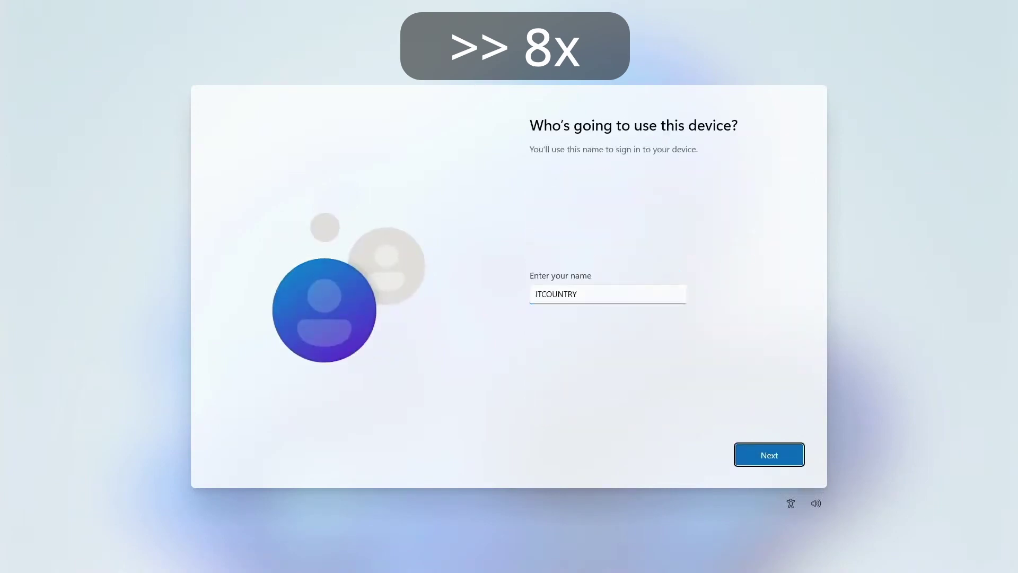
key(Return)
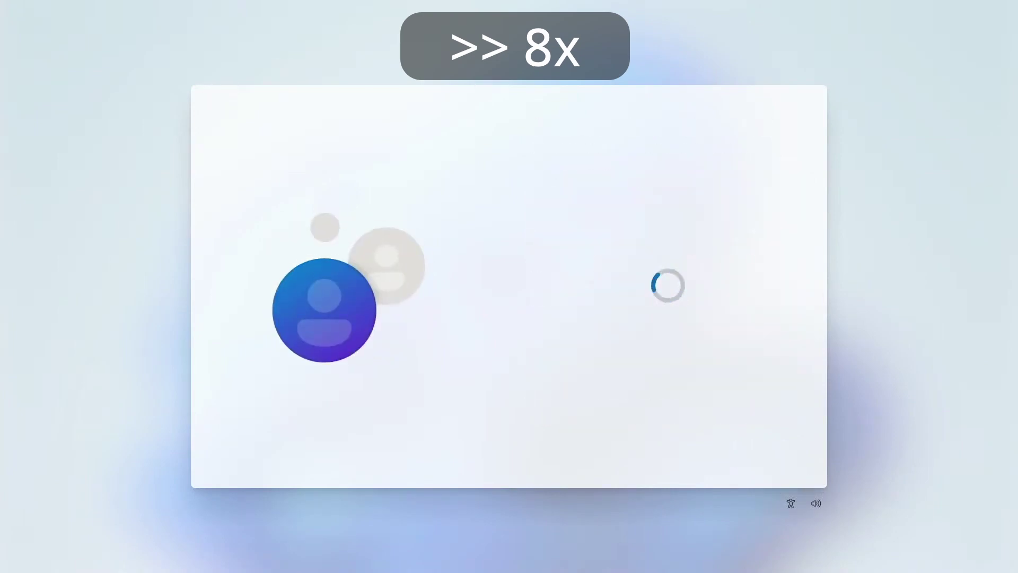
Turn off all the device privacy settings, including Location, Find my device, optional Diagnostic data and Inking & typing, and proceed.
key(space)
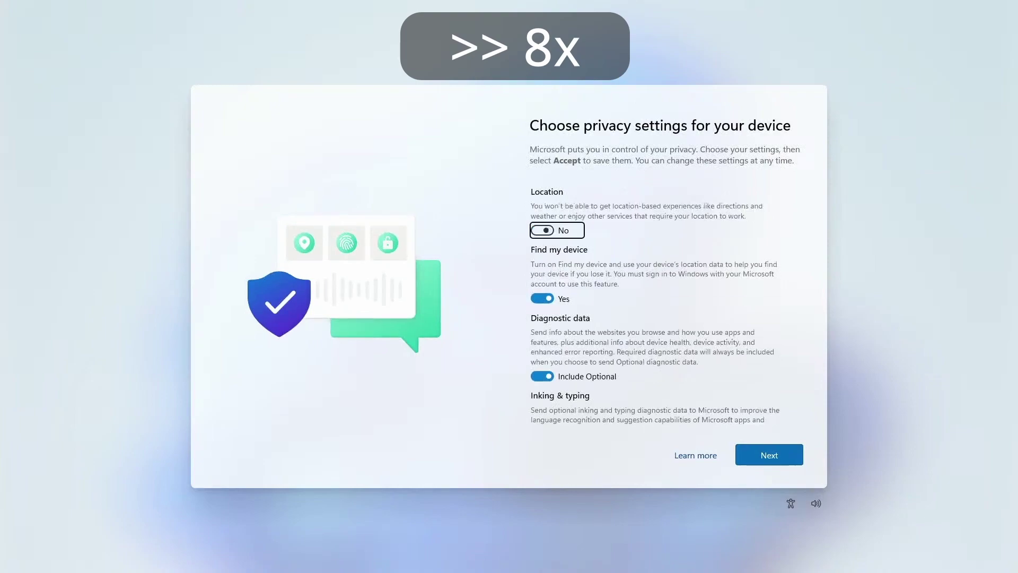
key(Tab)
key(space)
key(Tab)
key(space)
key(Tab)
key(space)
key(Tab)
key(space)
key(Tab)
key(space)
key(Tab)
key(Return)
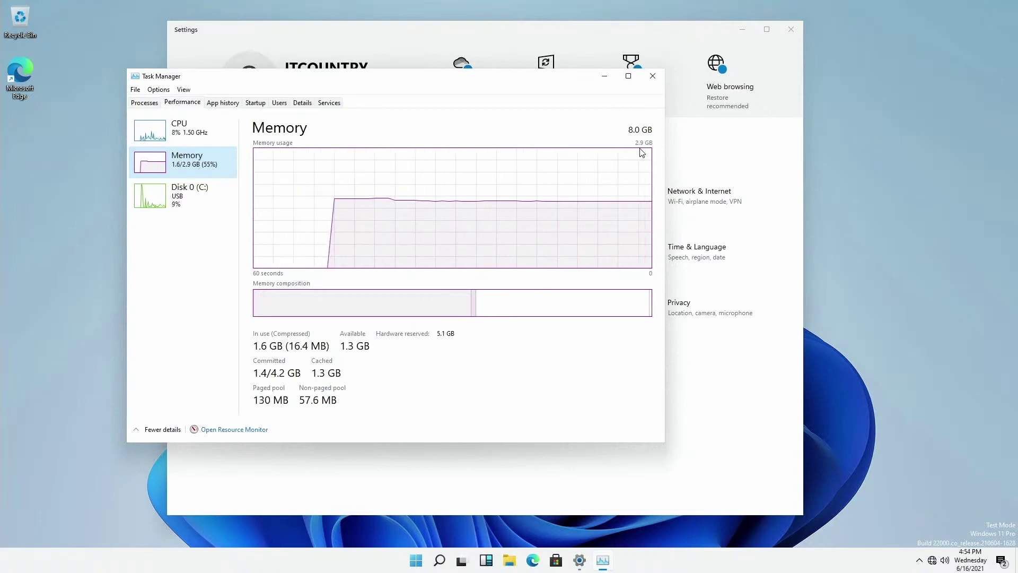
Examine the disk, memory and CPU performance and the running processes in Task Manager, and bring the Settings window to the front.
click(201, 195)
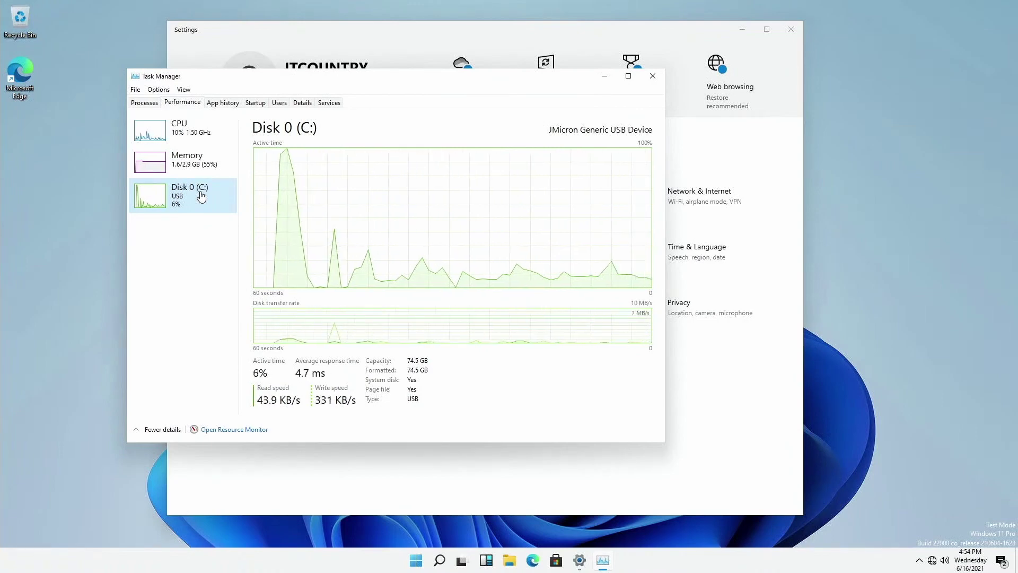
click(198, 168)
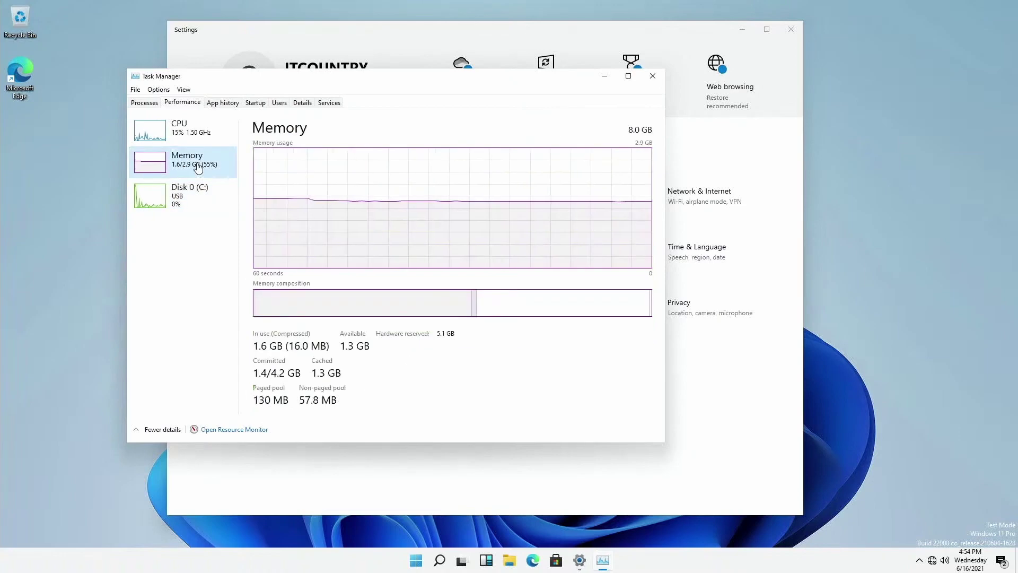
key(Up)
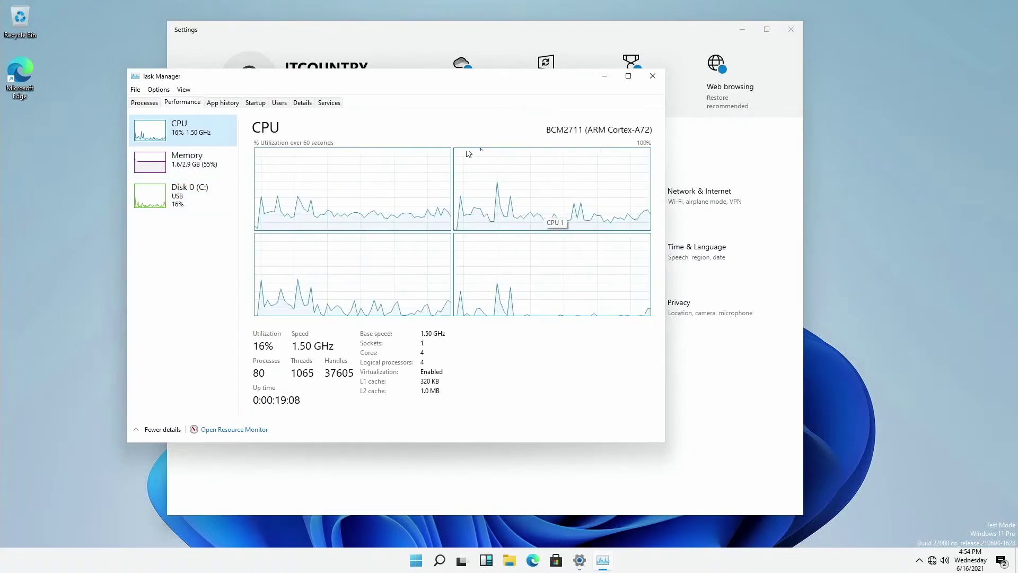
click(152, 106)
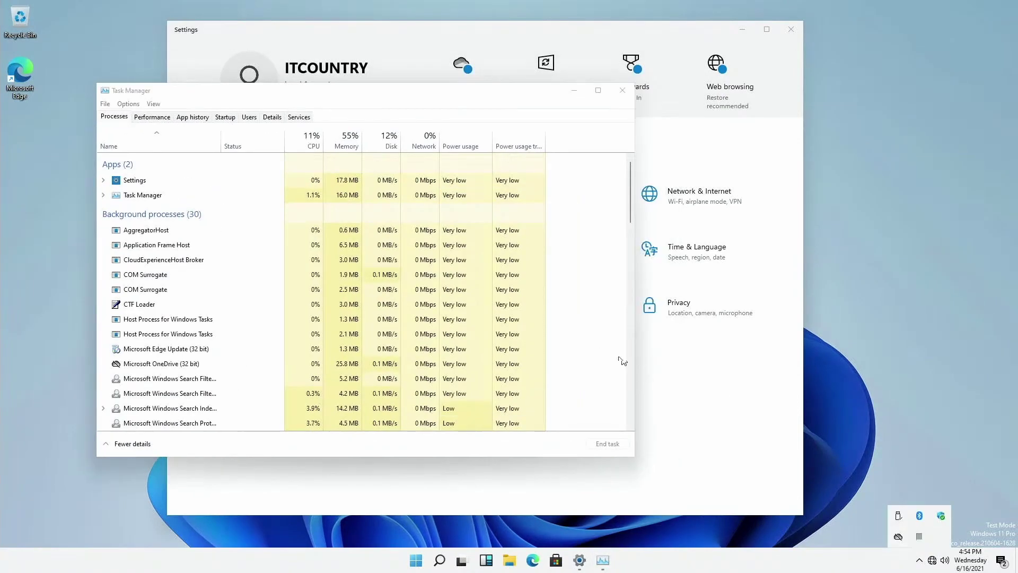
click(675, 375)
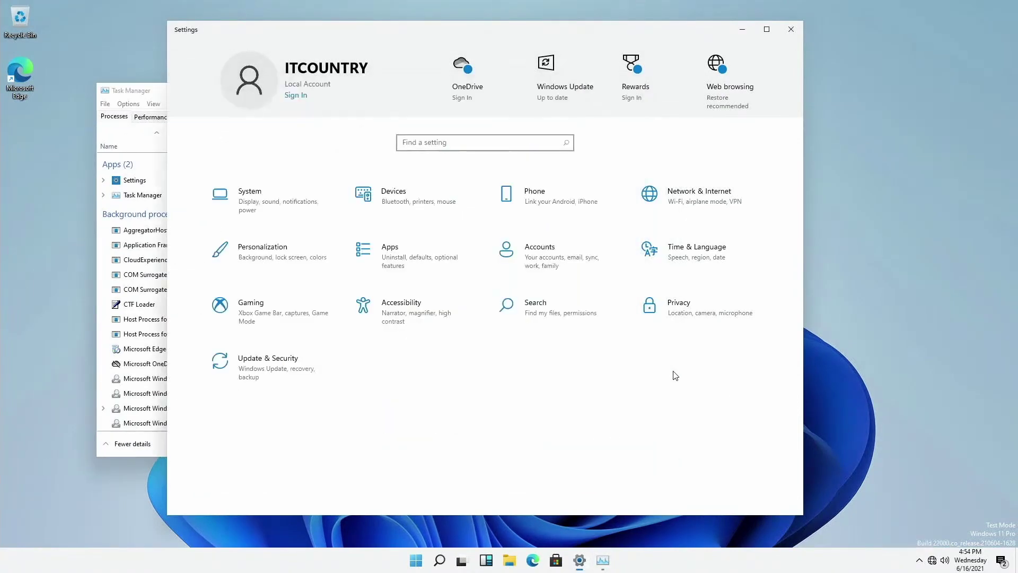
Open File Explorer and show the contents of This PC.
key(super)
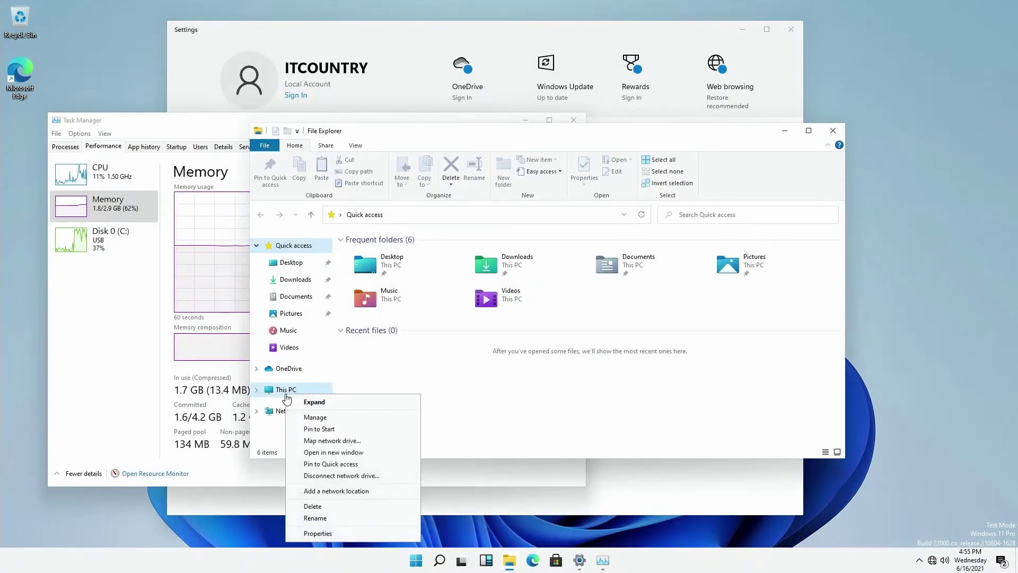
click(325, 428)
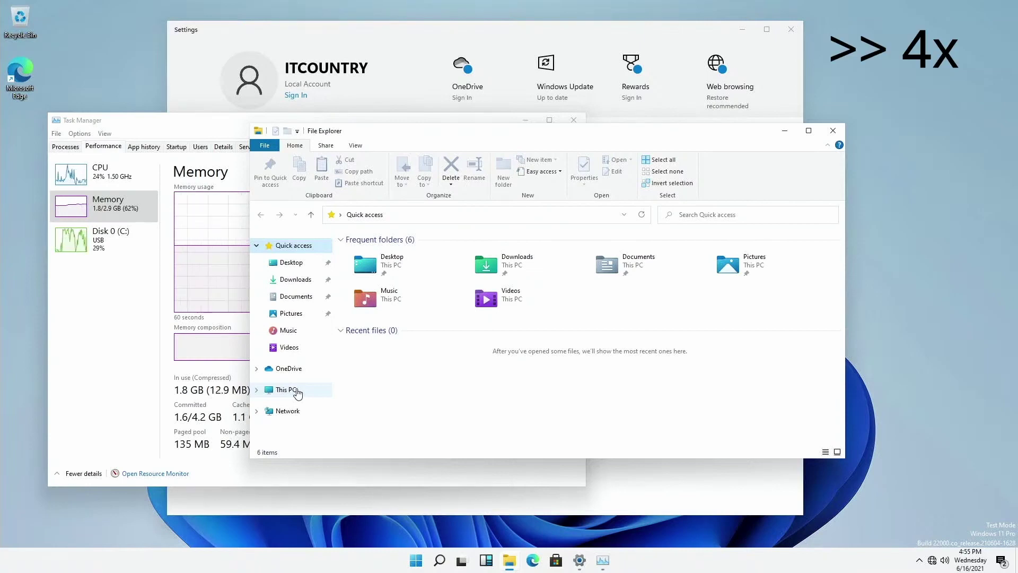
right_click(296, 389)
key(Escape)
click(307, 397)
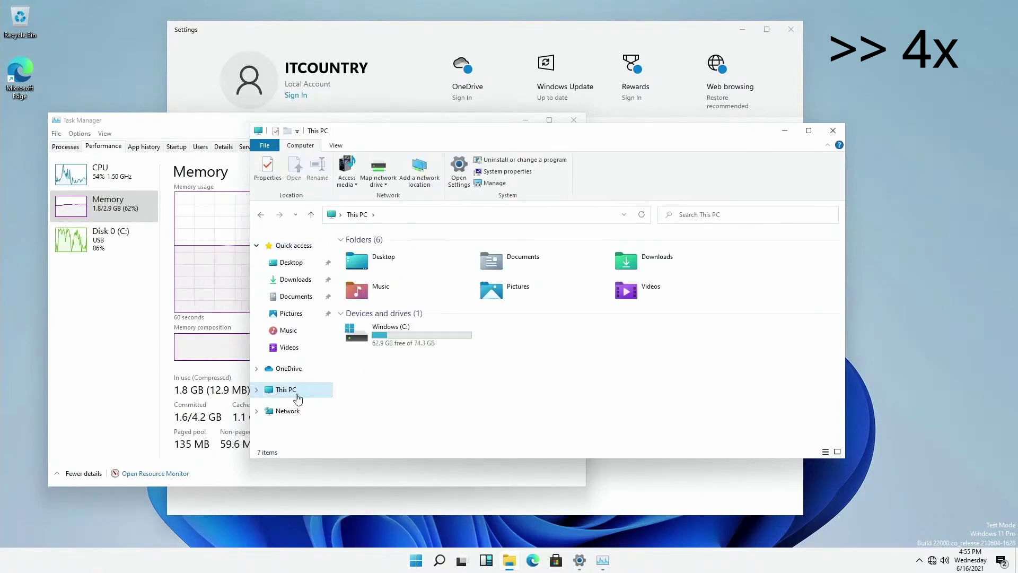
Expand This PC, look through its Pictures, Music, Downloads and Documents folders, and return to This PC.
double_click(299, 392)
click(291, 400)
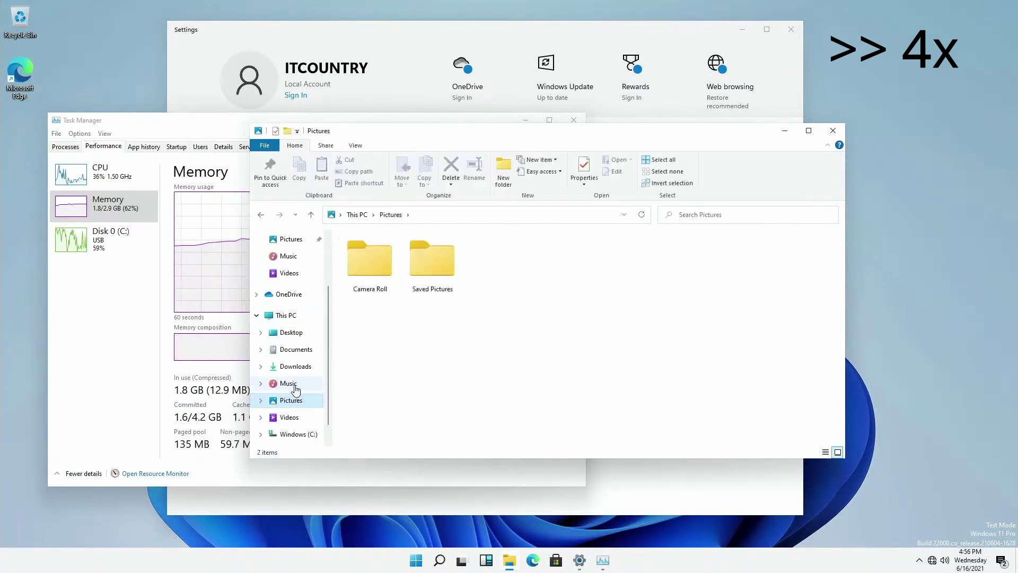
click(289, 383)
click(296, 366)
click(296, 349)
click(293, 317)
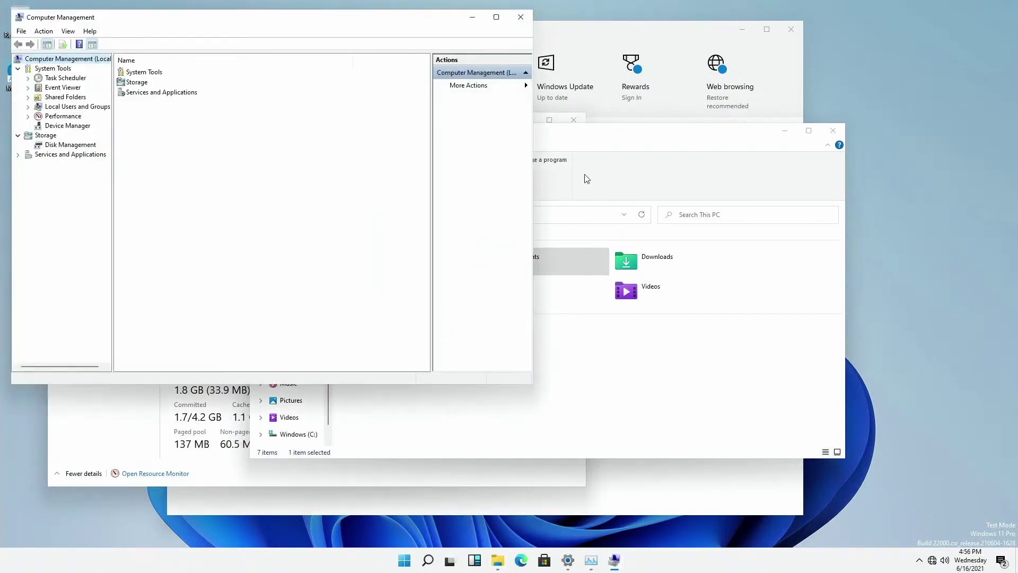
Open Device Manager in Computer Management and check the Broadcom GENET Gigabit Ethernet Controller under Network adapters and the entries under Other devices.
click(67, 127)
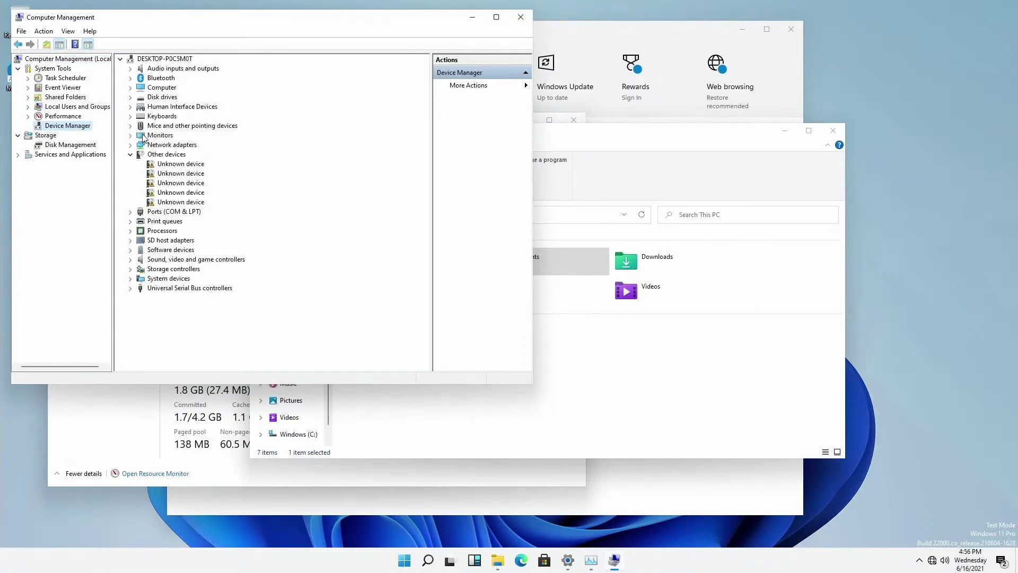
click(130, 145)
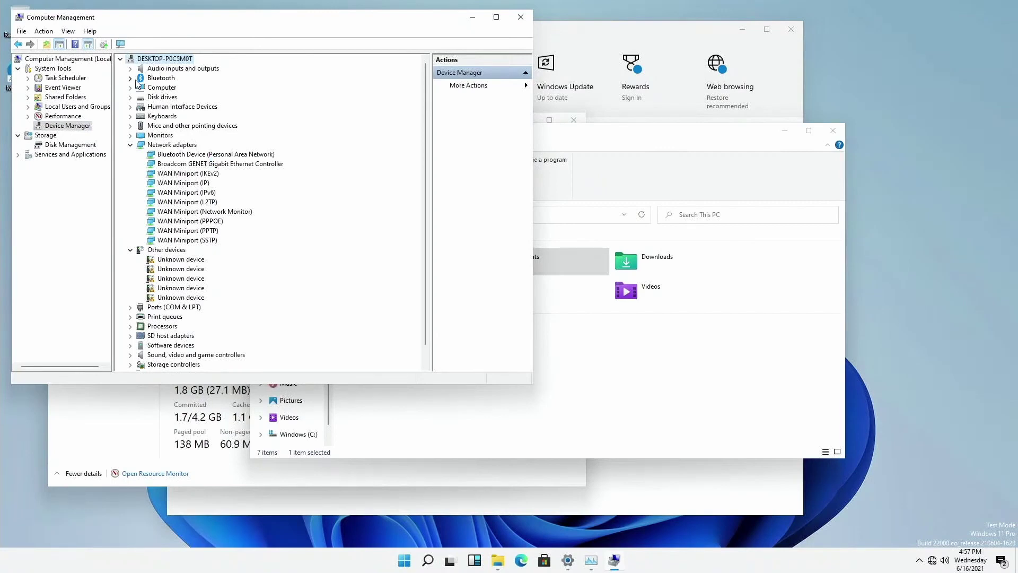
click(208, 167)
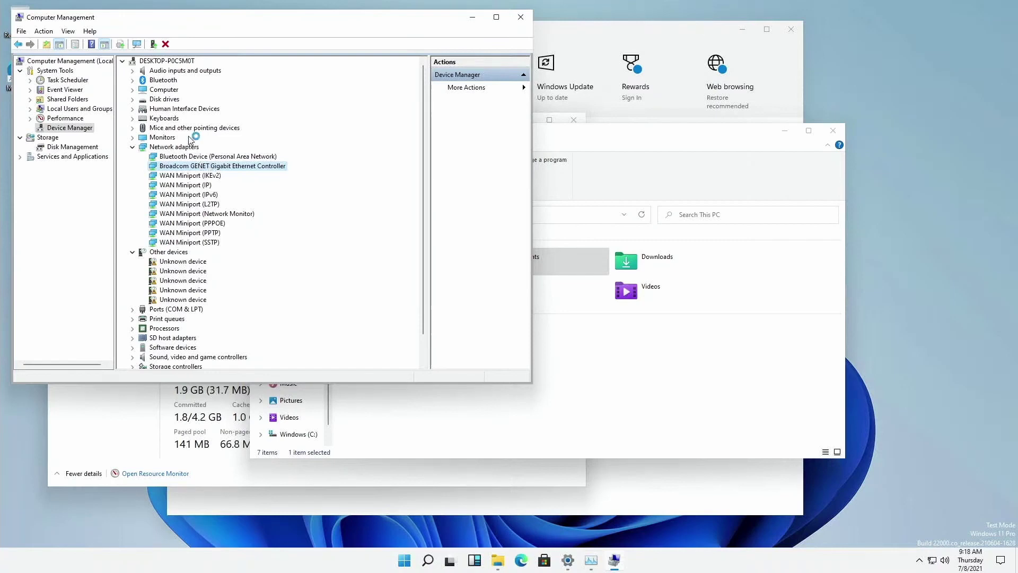
click(197, 272)
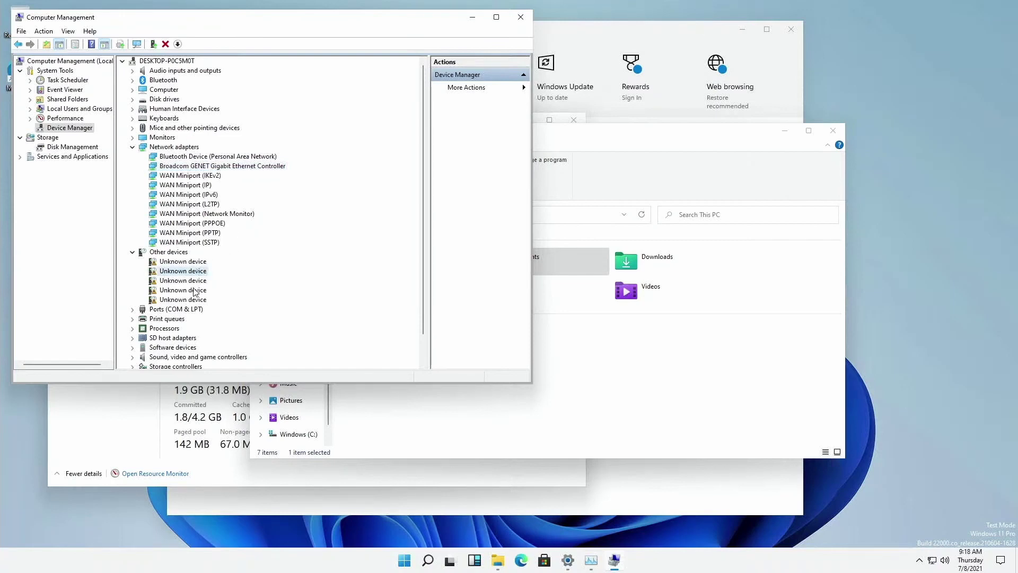
click(194, 291)
scroll(195, 293, down, 1)
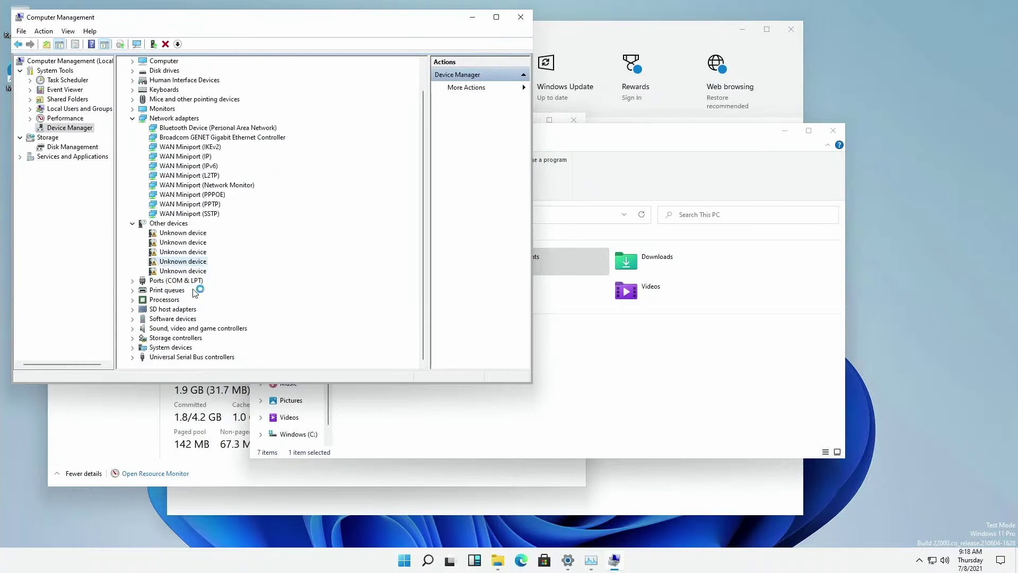
Enlarge the Computer Management window to show the whole device list and expand Sound, video and game controllers.
scroll(193, 281, up, 1)
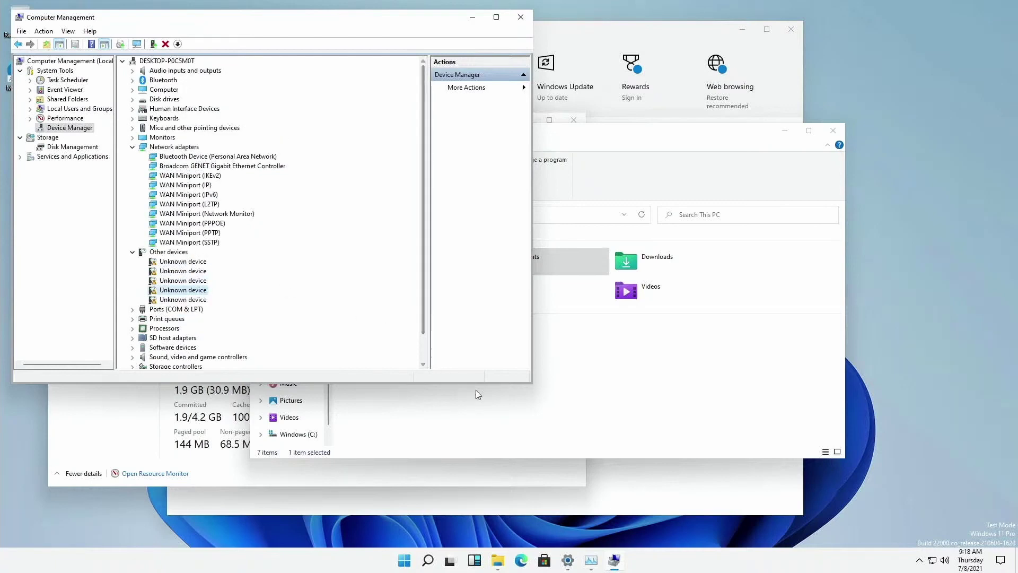
drag(481, 384, 482, 461)
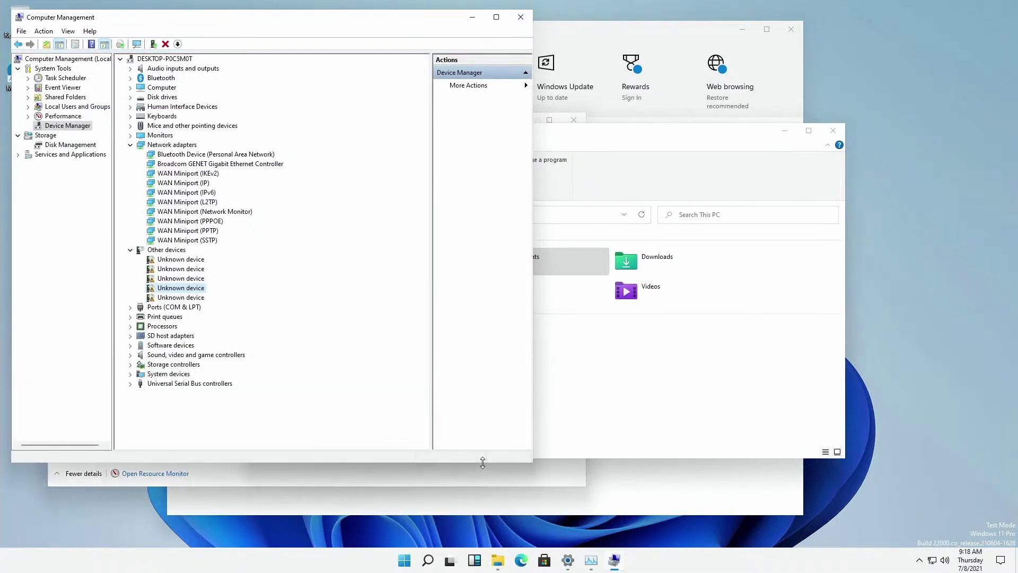
click(223, 356)
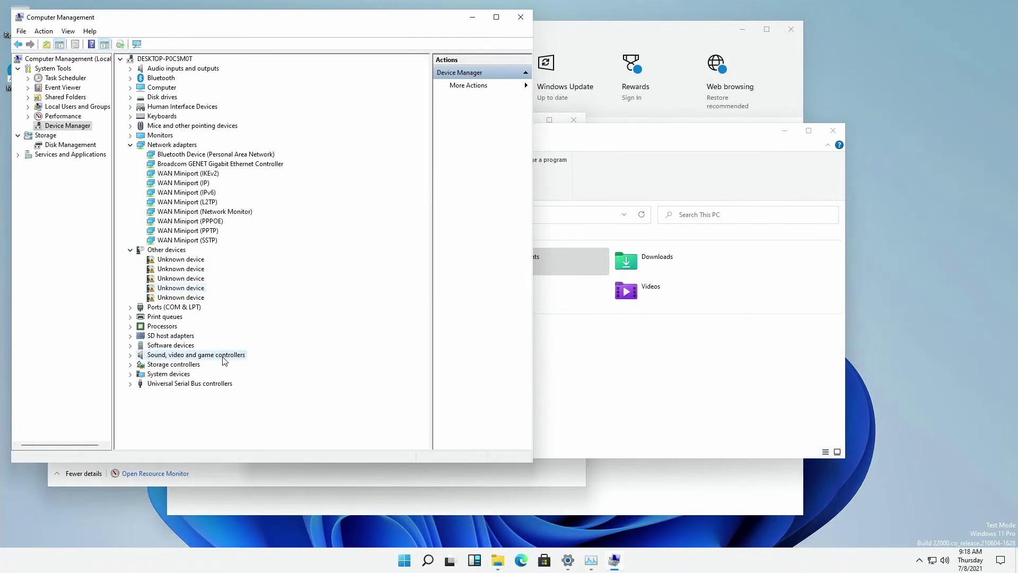
click(131, 356)
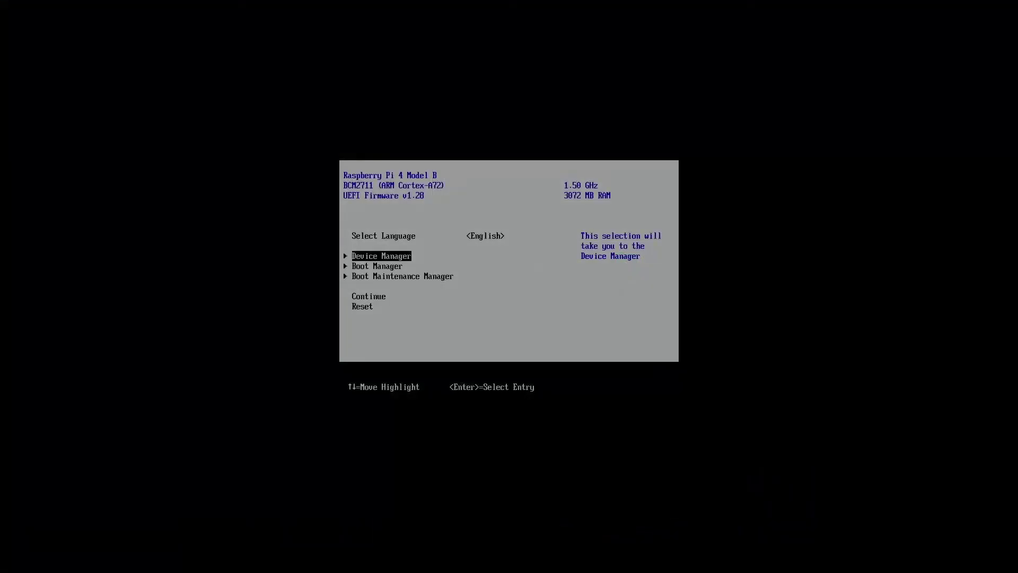
Open Raspberry Pi Configuration from Device Manager in the Raspberry Pi 4 UEFI firmware setup.
key(Return)
key(Down)
key(Down)
key(Down)
key(Down)
key(Down)
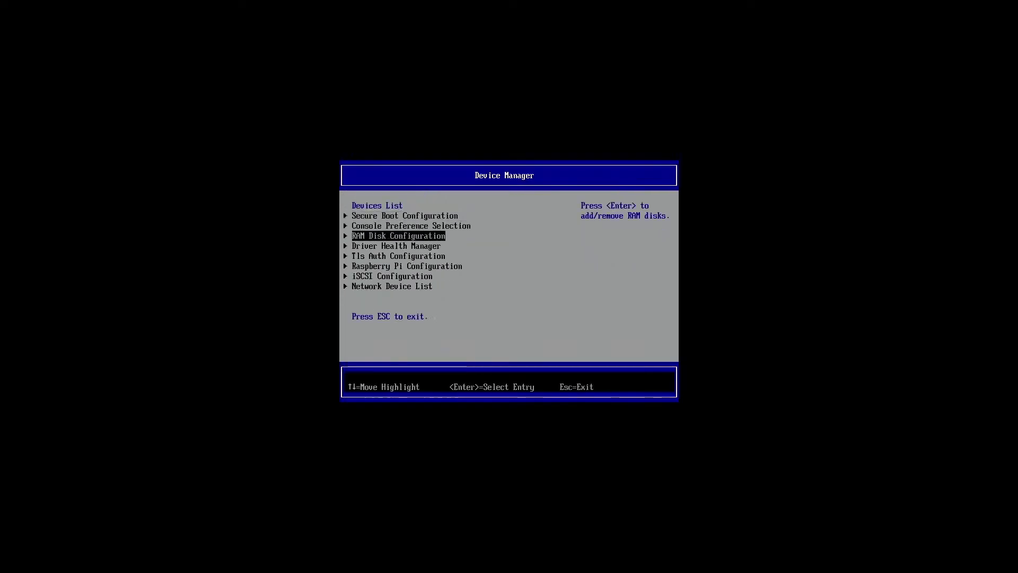
key(Return)
Set Limit RAM to 3 GB to Disabled in the Advanced Configuration.
key(Down)
key(Down)
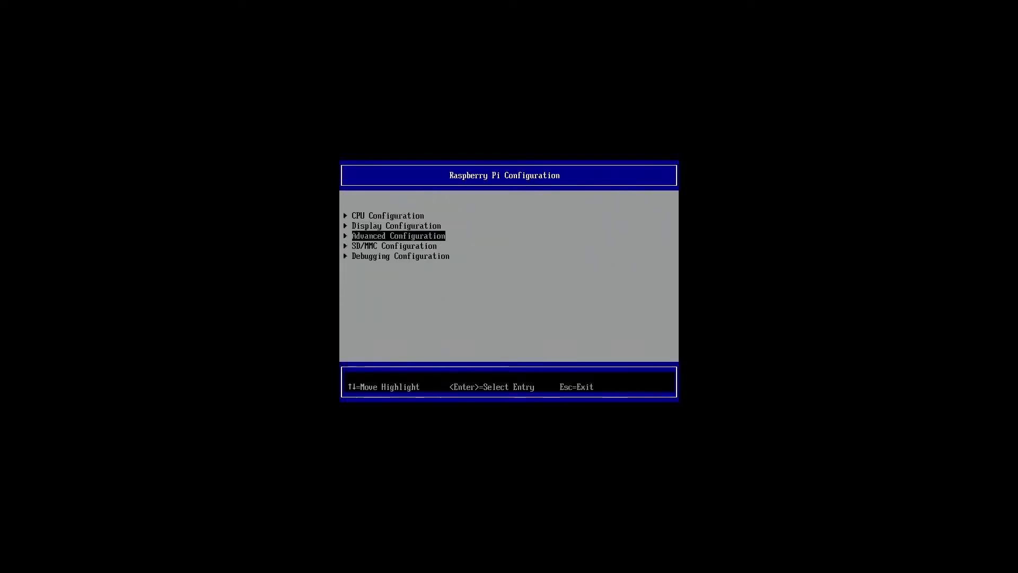
key(Return)
key(Return)
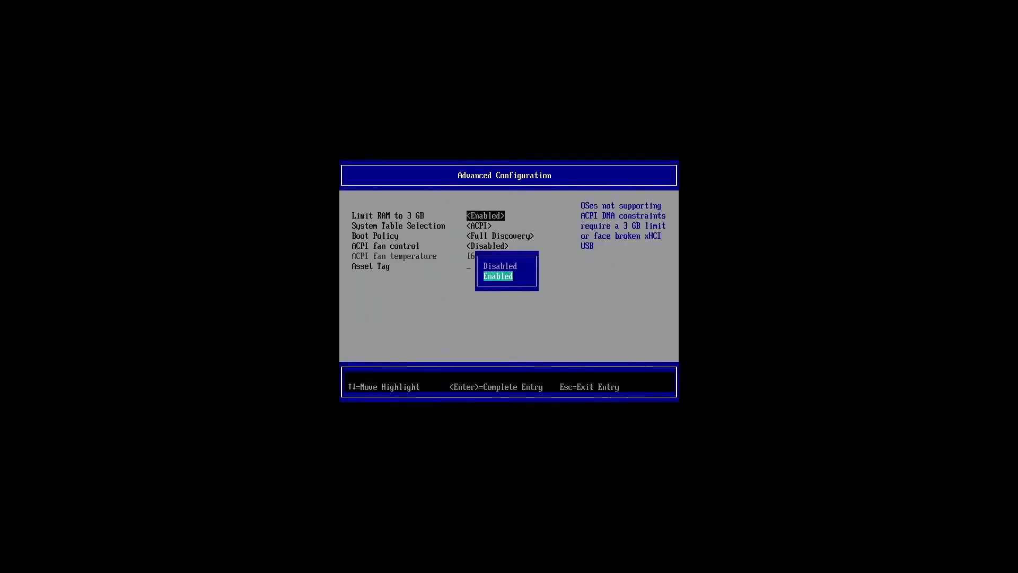
key(Up)
key(Return)
Return to the main firmware screen and continue, so the changed configuration can be applied with a reset.
key(Escape)
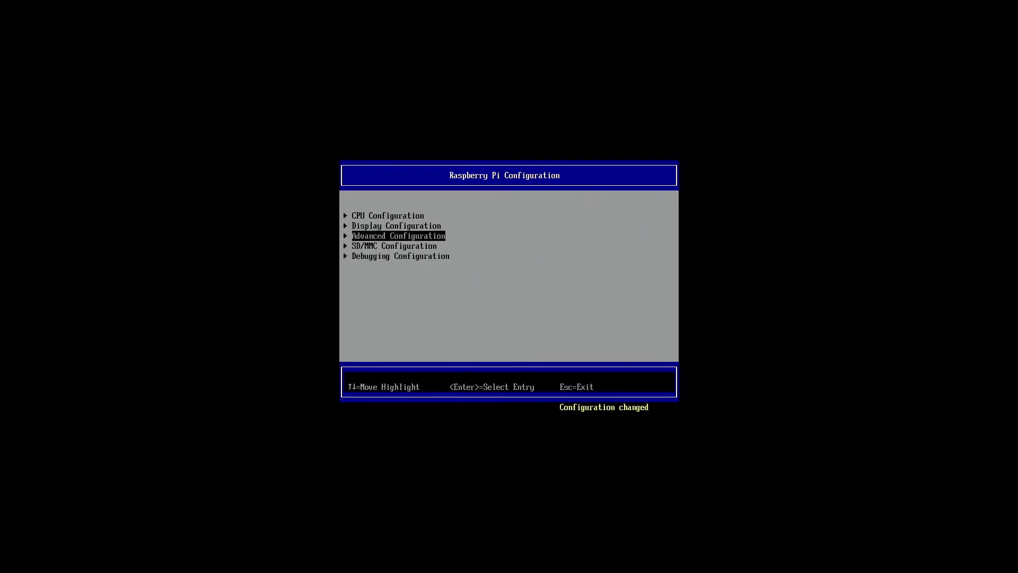
key(Escape)
key(Escape)
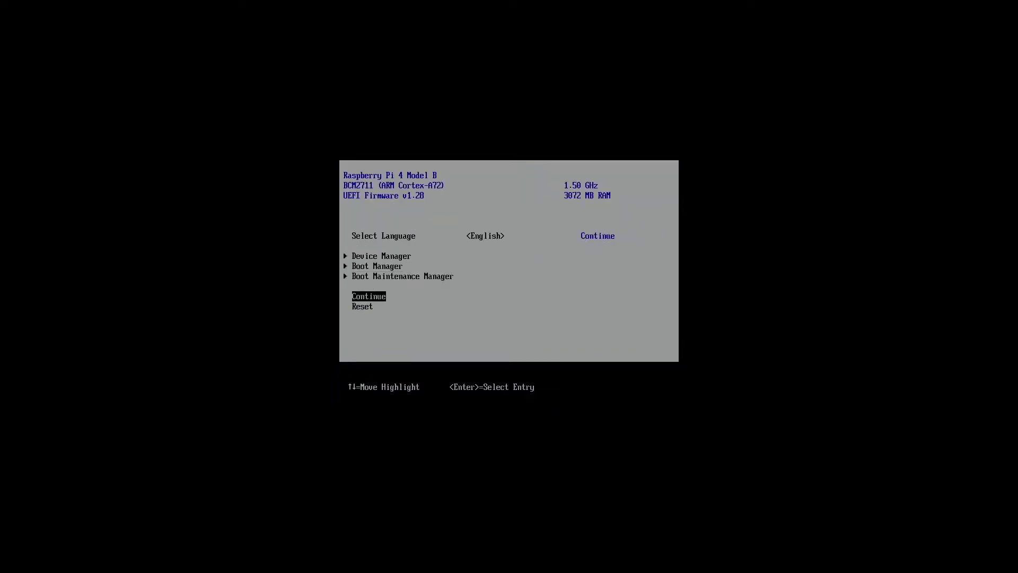
key(Return)
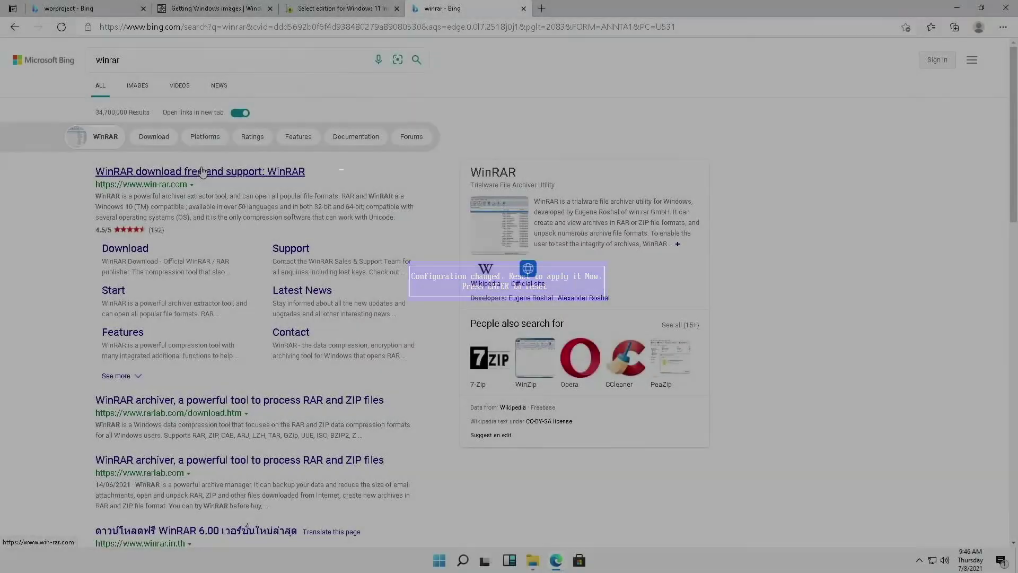
Open the rarlab.com download page from the WinRAR search results and download WinRAR x86 (32 bit) 6.02 and x64 (64 bit) 6.02.
scroll(215, 334, down, 10)
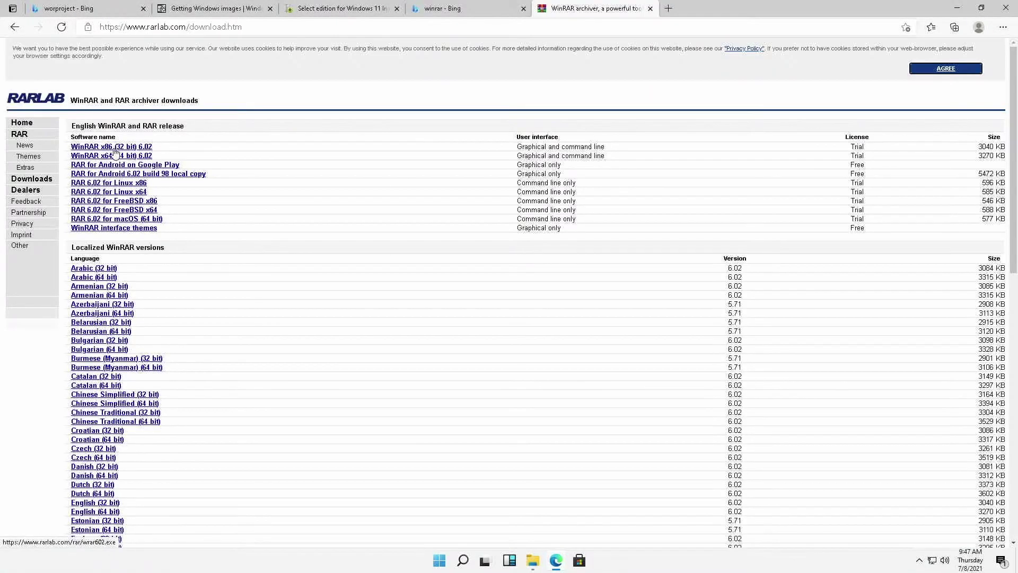
click(117, 148)
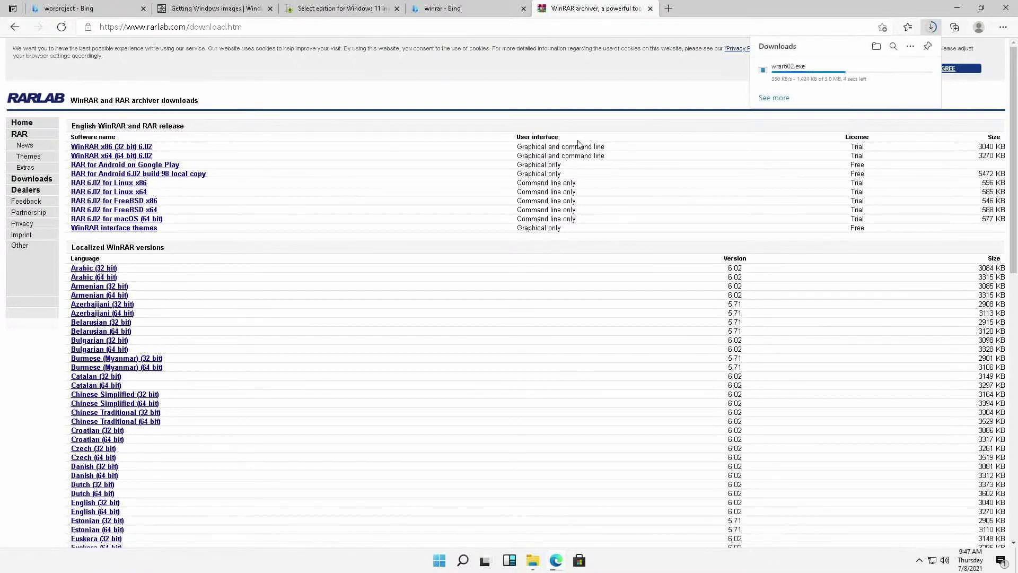
click(137, 156)
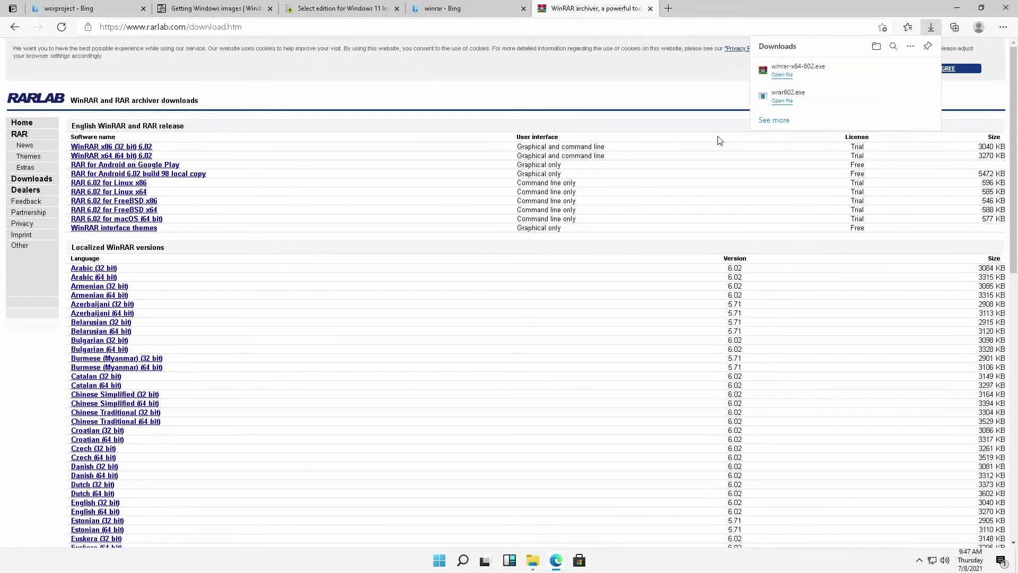
Run winrar-x64-602 from the Downloads folder, allow it to make changes, and install WinRAR with the default folder and file associations.
click(775, 112)
click(257, 308)
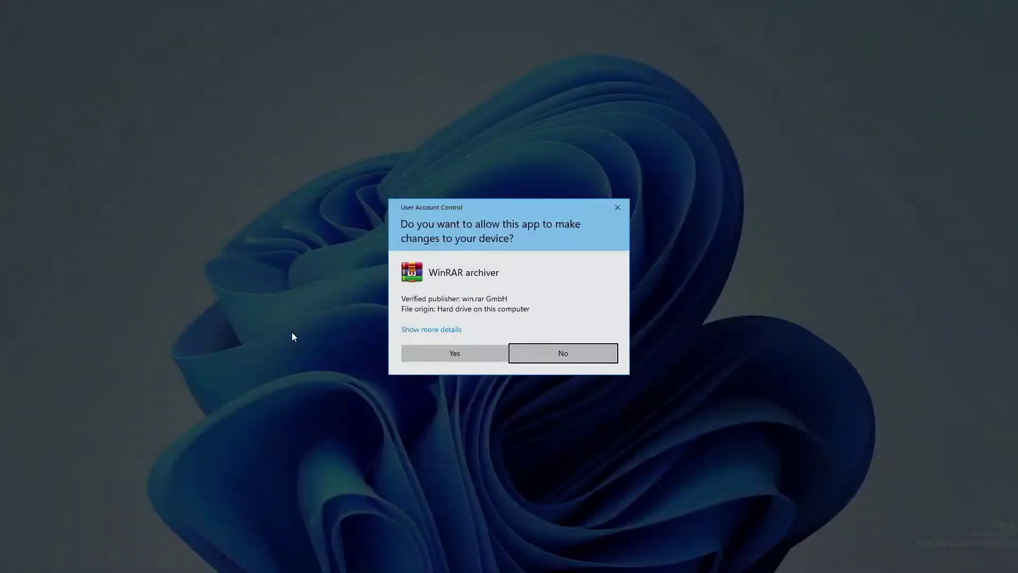
click(416, 353)
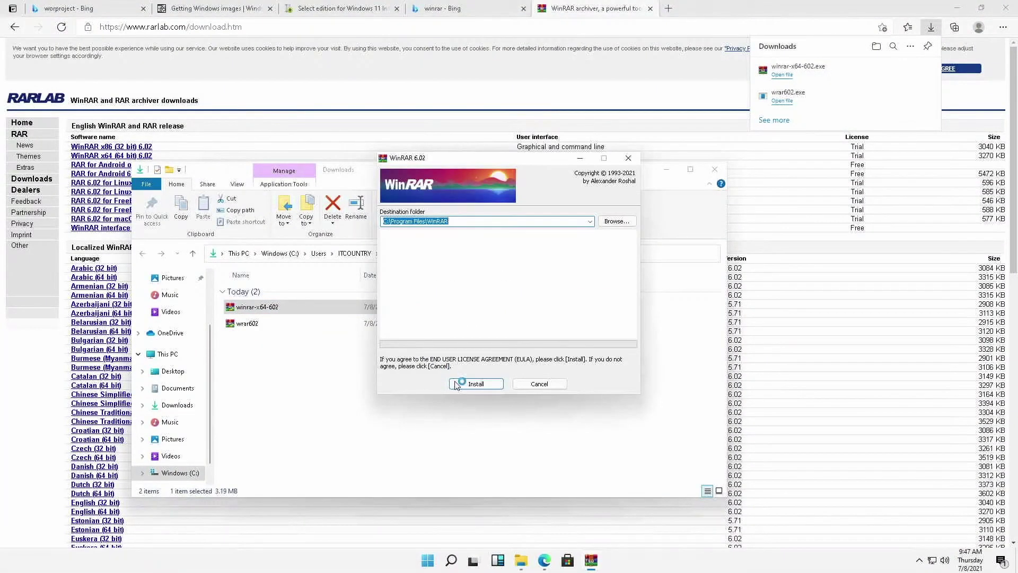
click(455, 384)
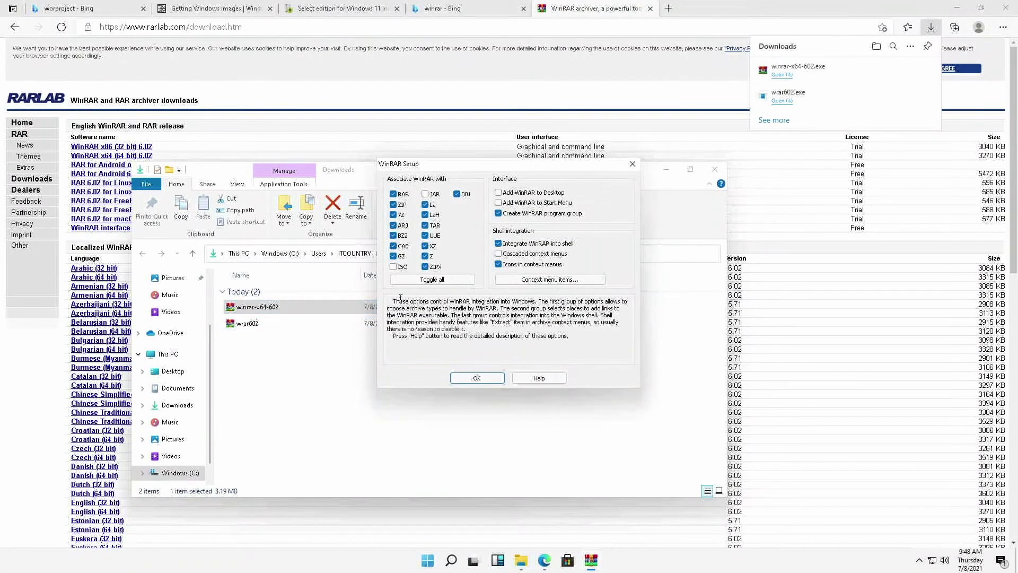
click(477, 377)
click(773, 36)
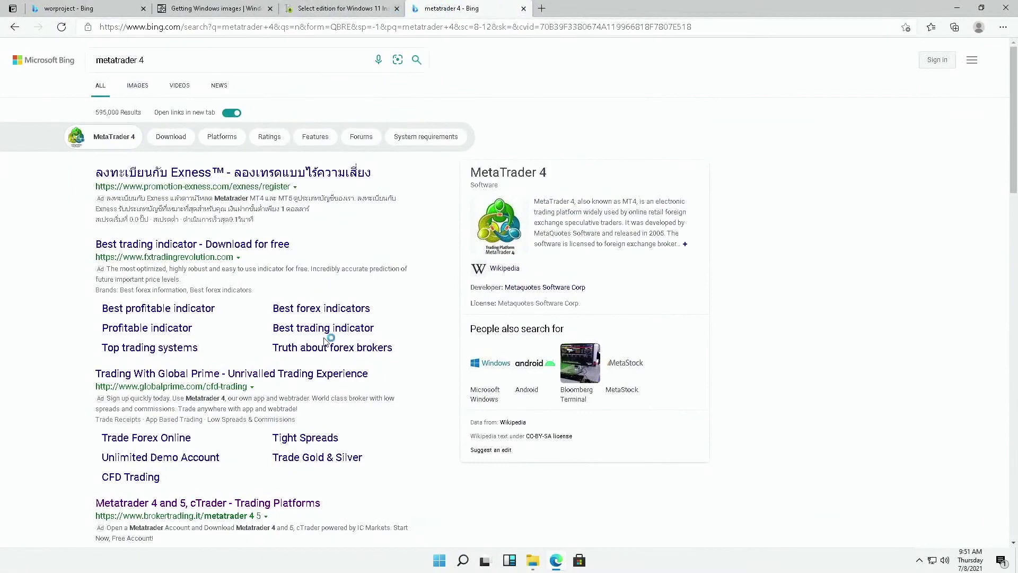
Allow the MetaTrader installer to make changes to the device and proceed with its installation.
click(552, 556)
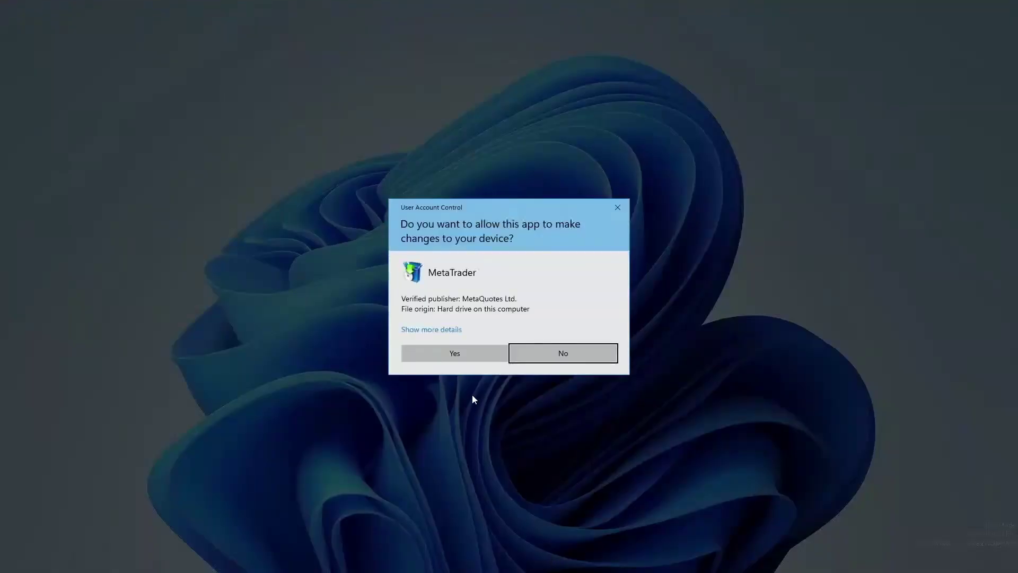
click(459, 356)
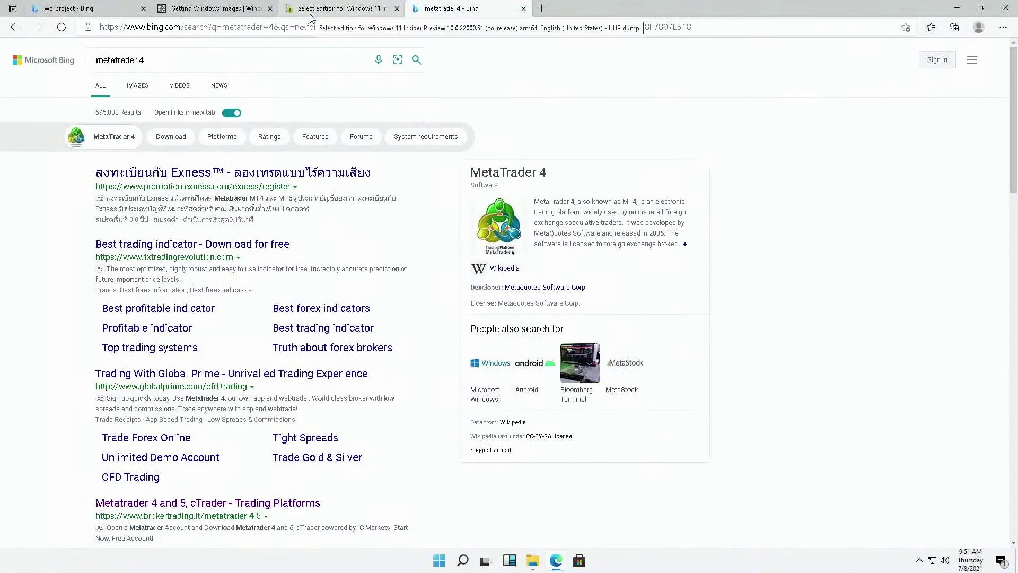
click(571, 370)
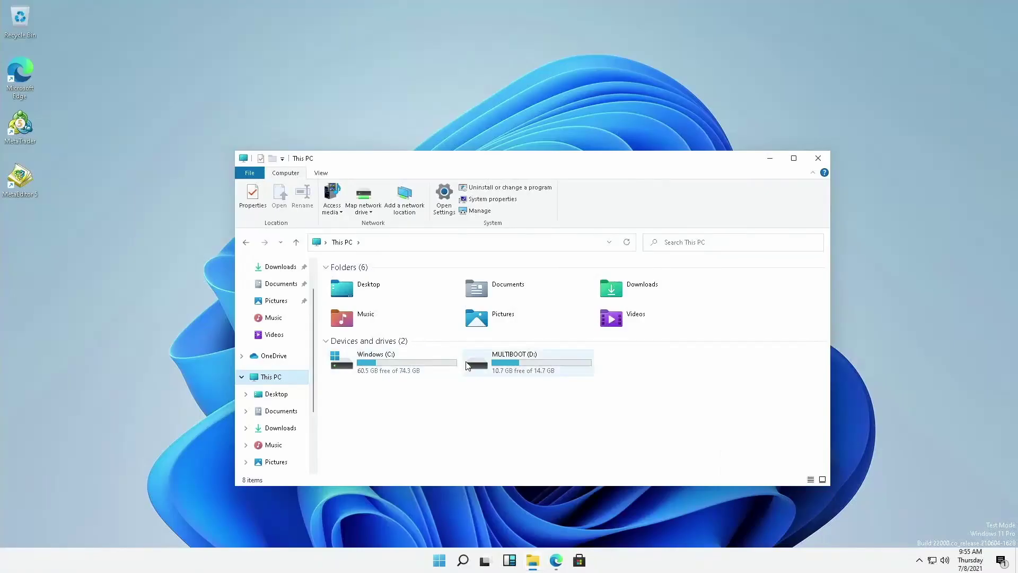
Open the MULTIBOOT (D:) drive and play the video big_buck_bunny_720p_h264.
click(466, 366)
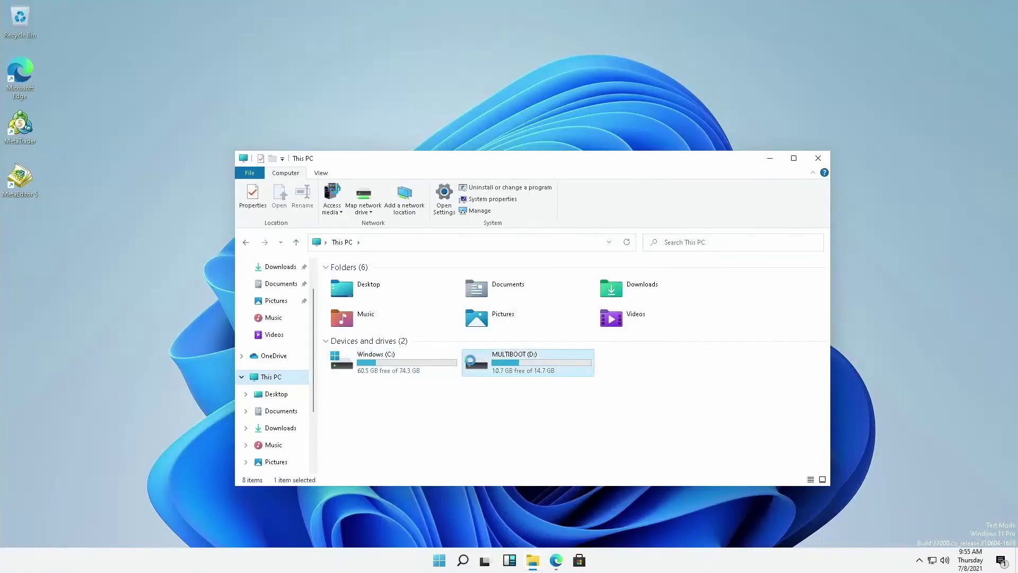
double_click(472, 365)
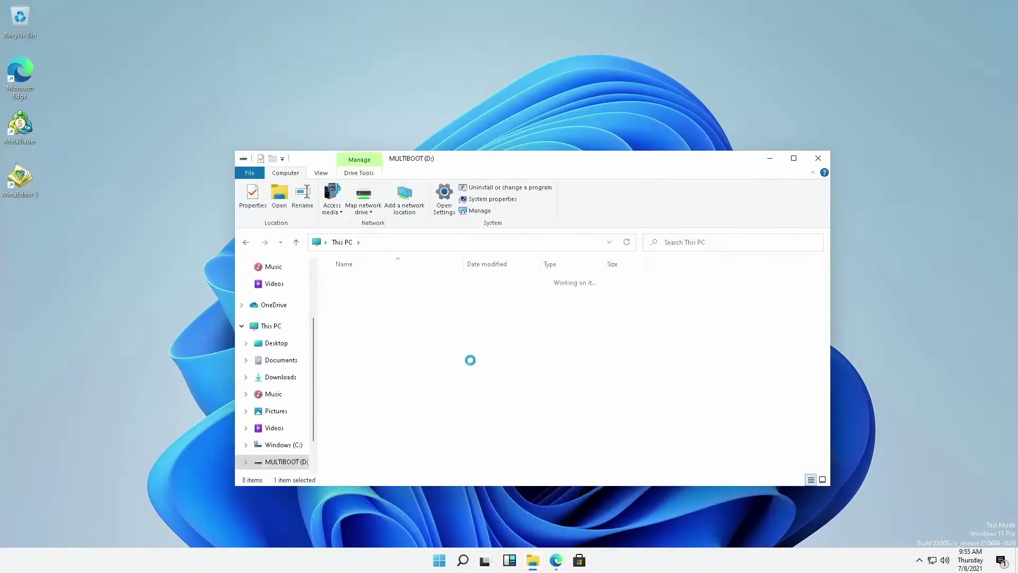
click(399, 331)
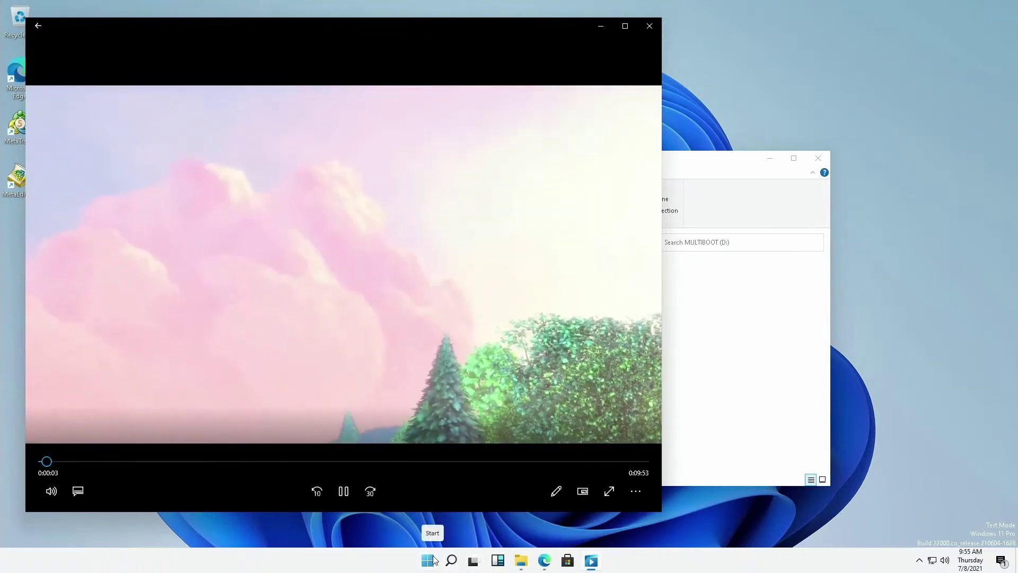
Open Task Manager and show its CPU performance graphs while the video plays.
right_click(433, 560)
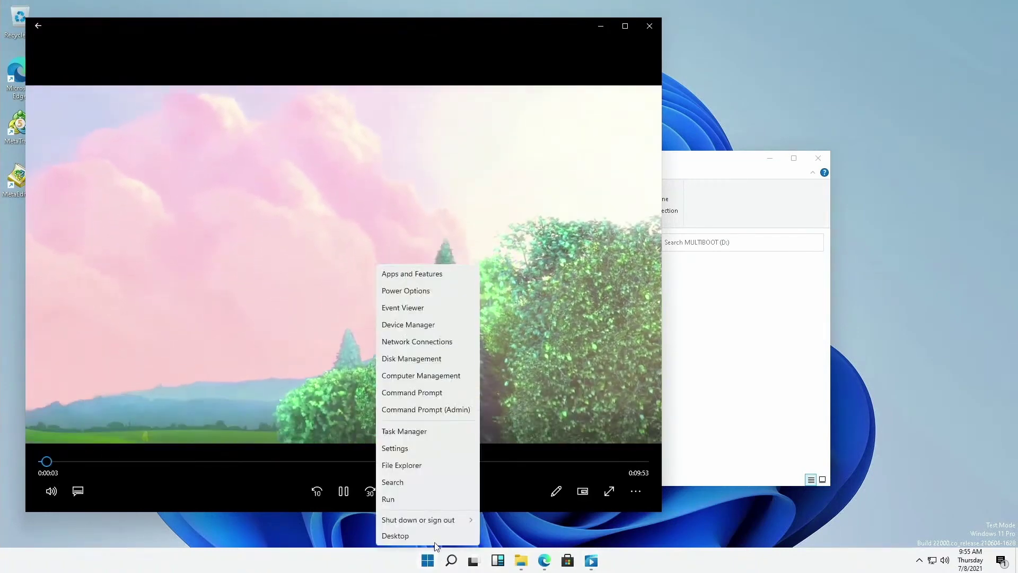
click(422, 434)
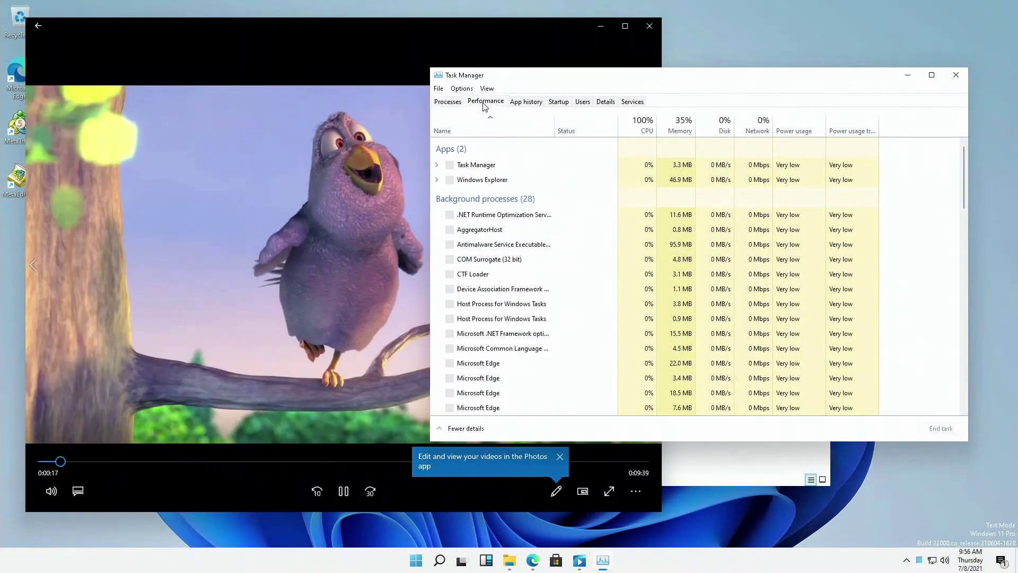
click(484, 102)
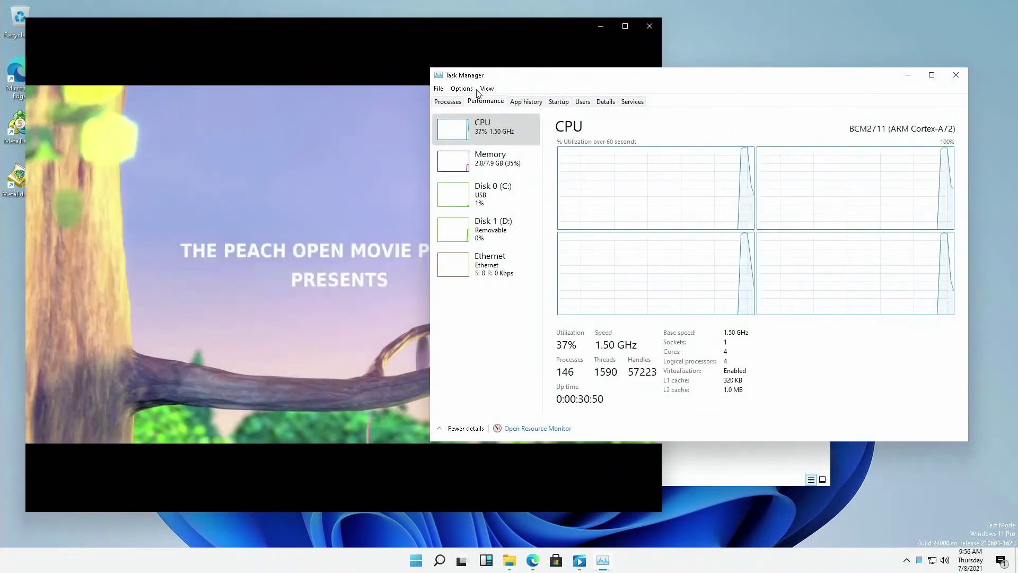
mouse_move(454, 46)
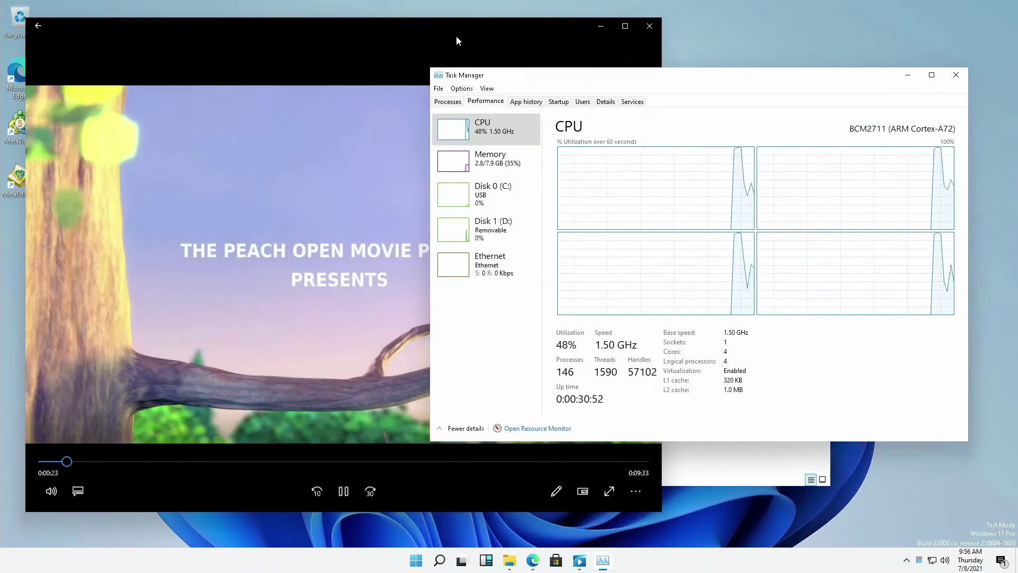
Watch the big_buck_bunny_720p_h264 video enlarged to fill the screen, restore its window size, and close the player.
click(625, 26)
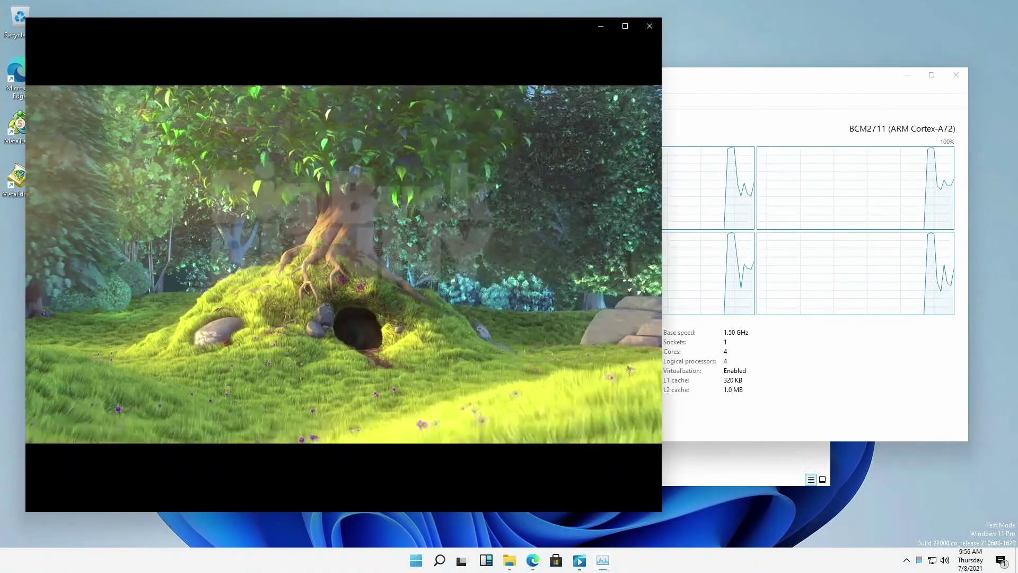
double_click(620, 35)
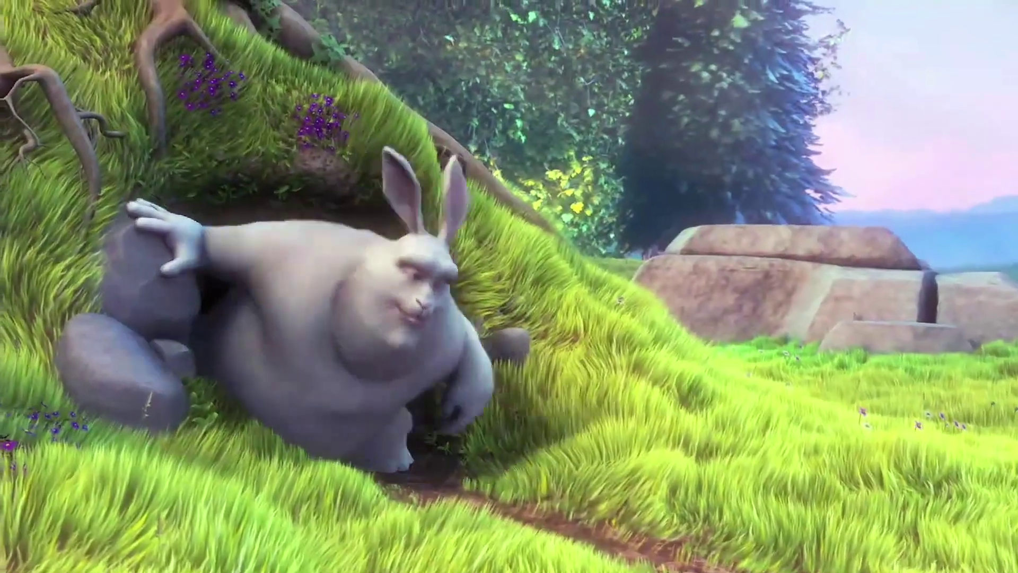
mouse_move(616, 31)
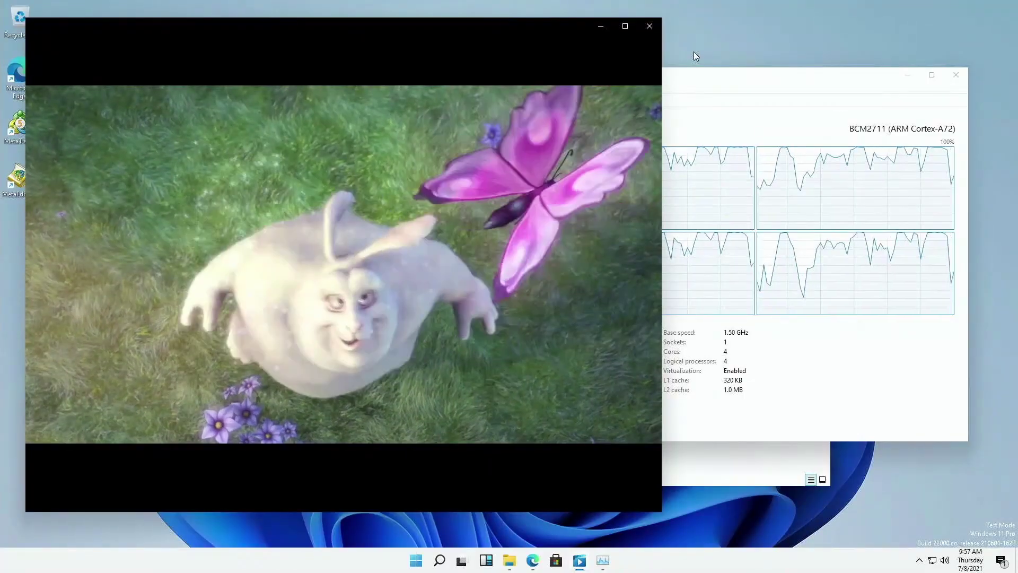
mouse_move(645, 53)
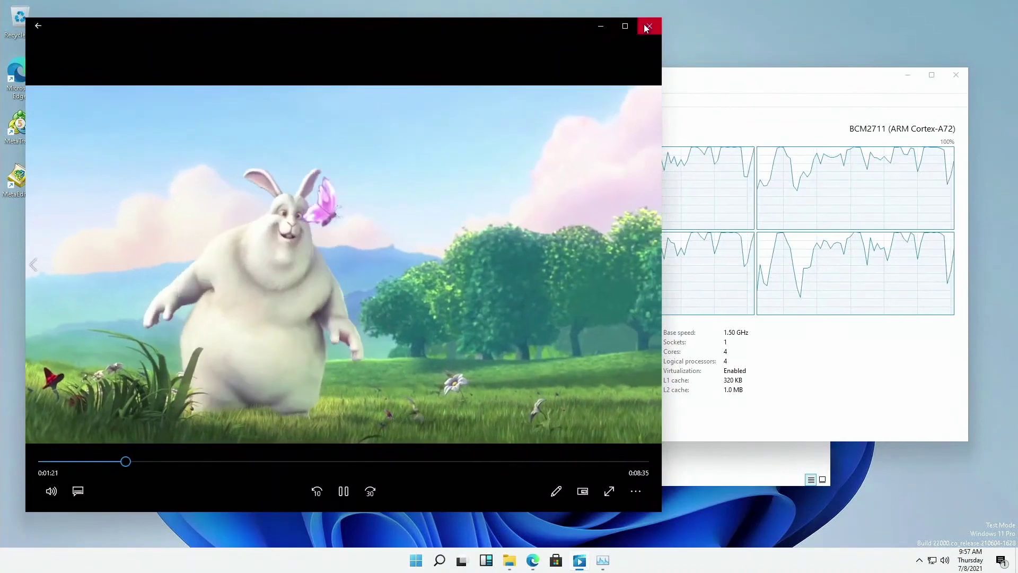
click(649, 26)
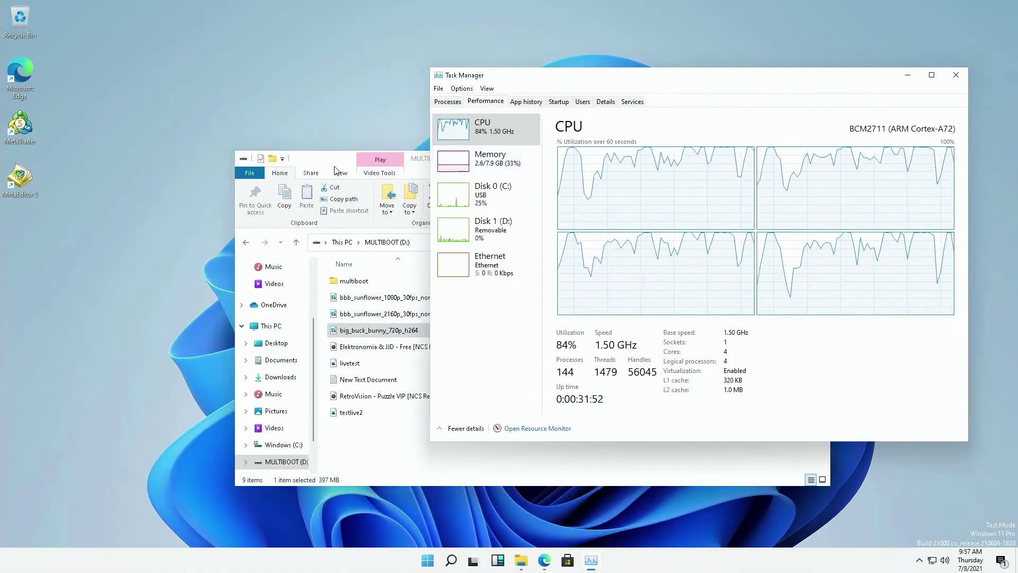
Move the MULTIBOOT (D:) window clear of Task Manager and open the video bbb_sunflower_1080p_30fps_normal.
drag(336, 165, 165, 113)
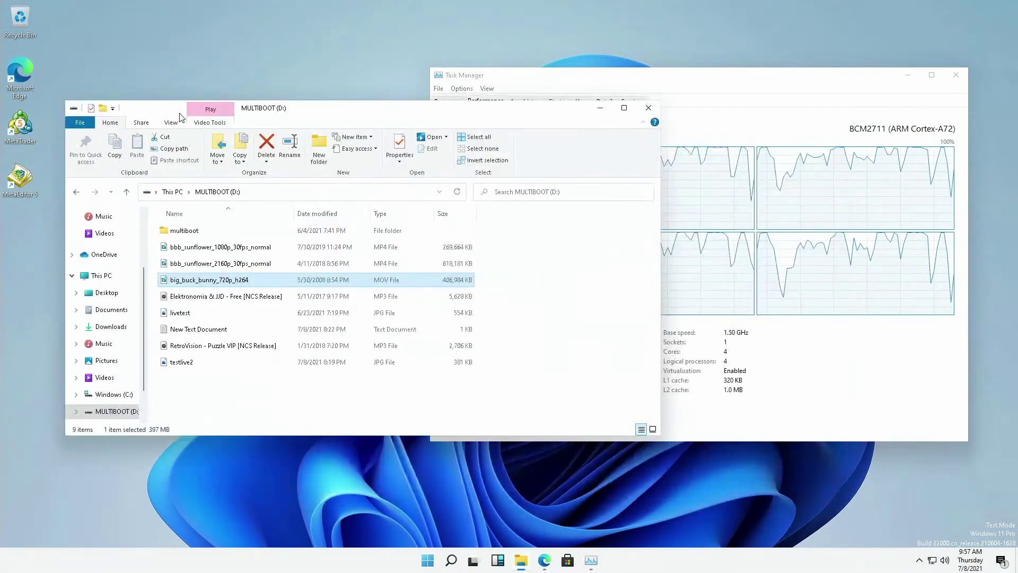
click(219, 265)
double_click(219, 263)
click(218, 248)
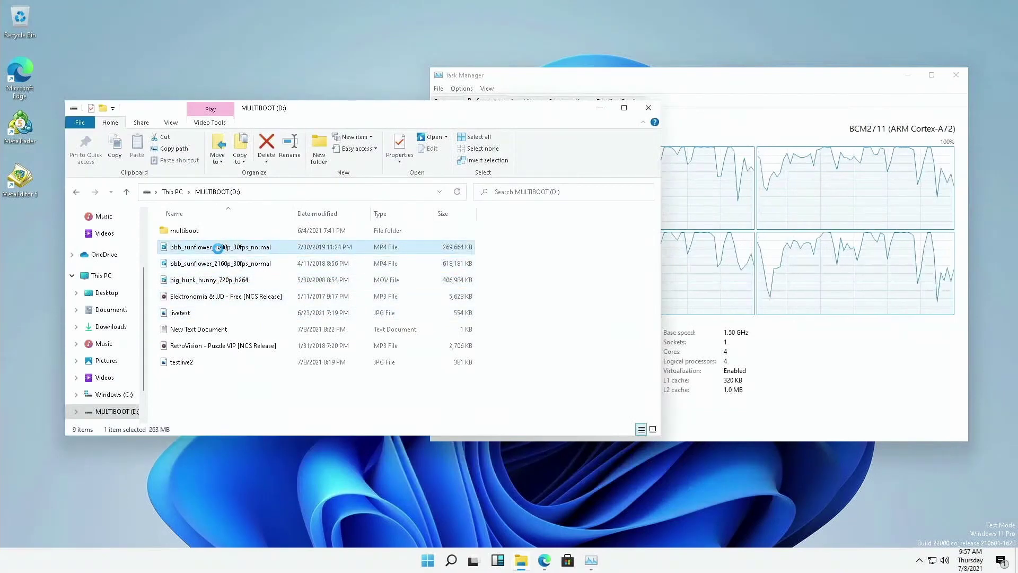
double_click(218, 248)
right_click(219, 249)
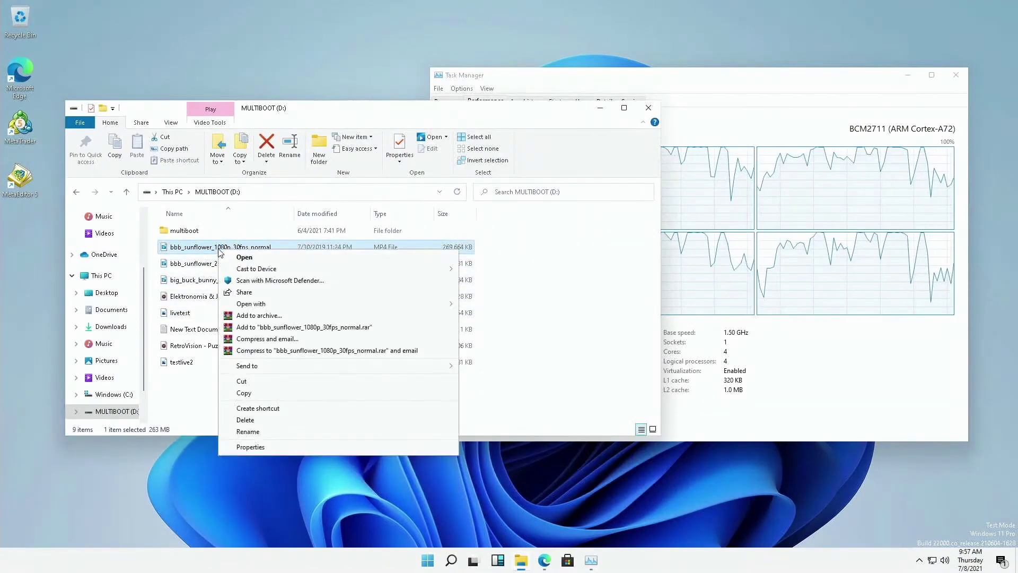
click(245, 256)
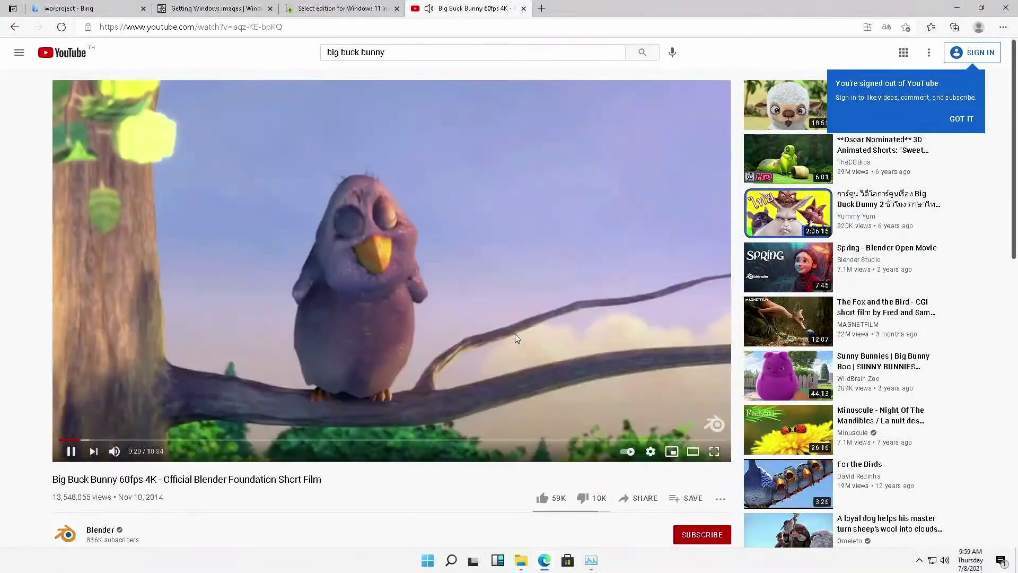
Show the stats for nerds on the Big Buck Bunny YouTube video and set its quality to 2160p60.
right_click(515, 333)
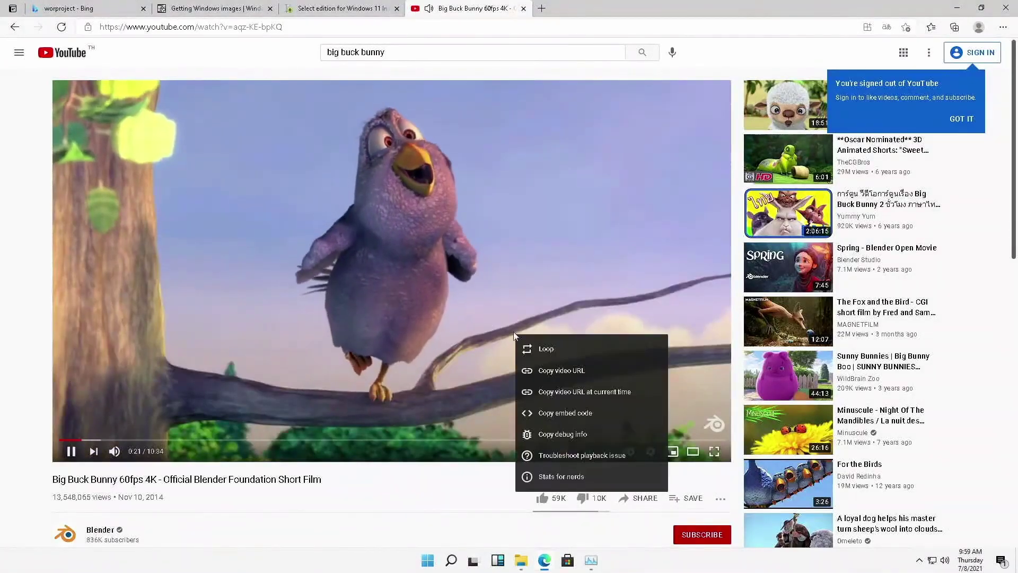
click(562, 475)
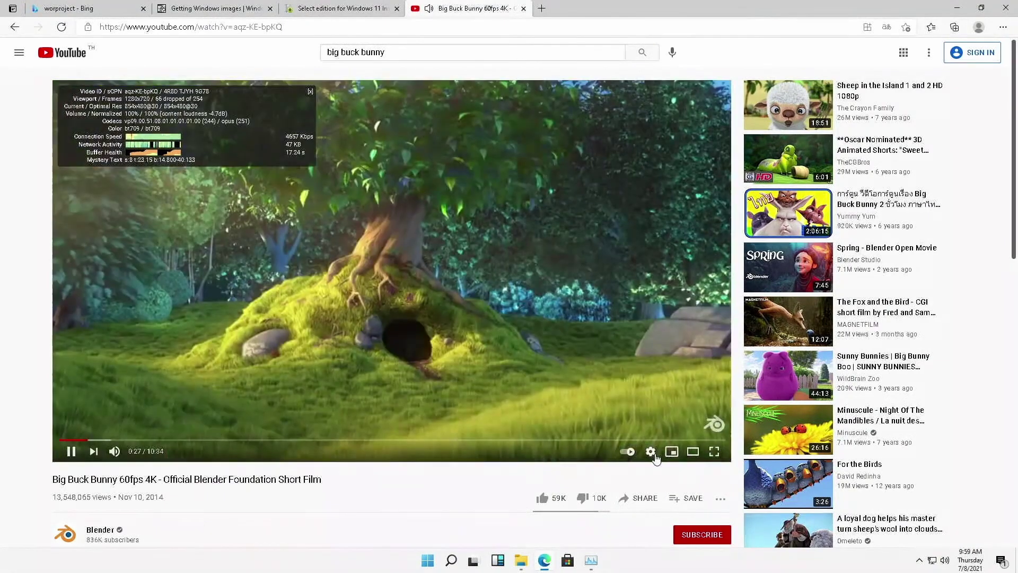
click(656, 457)
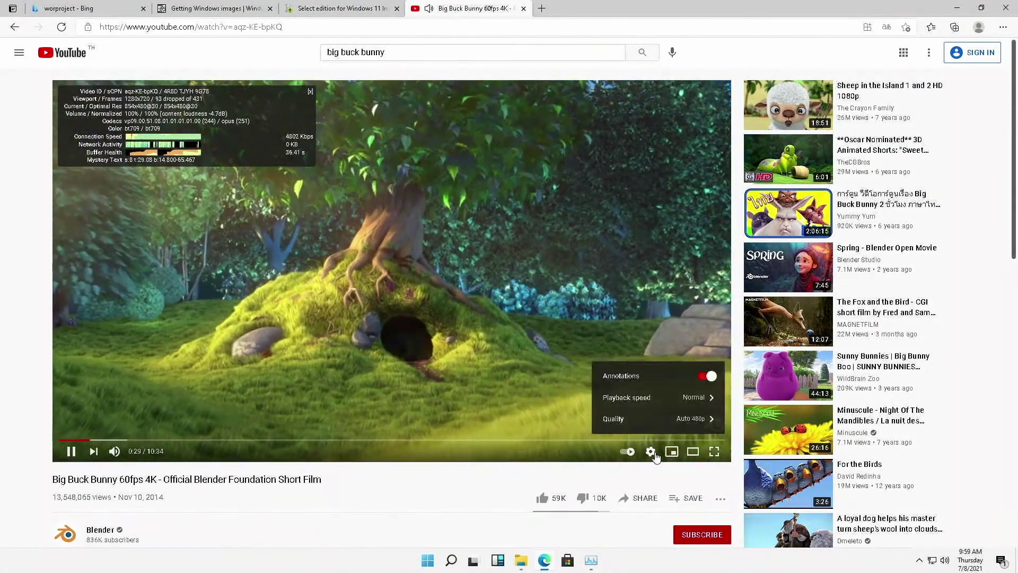
click(652, 420)
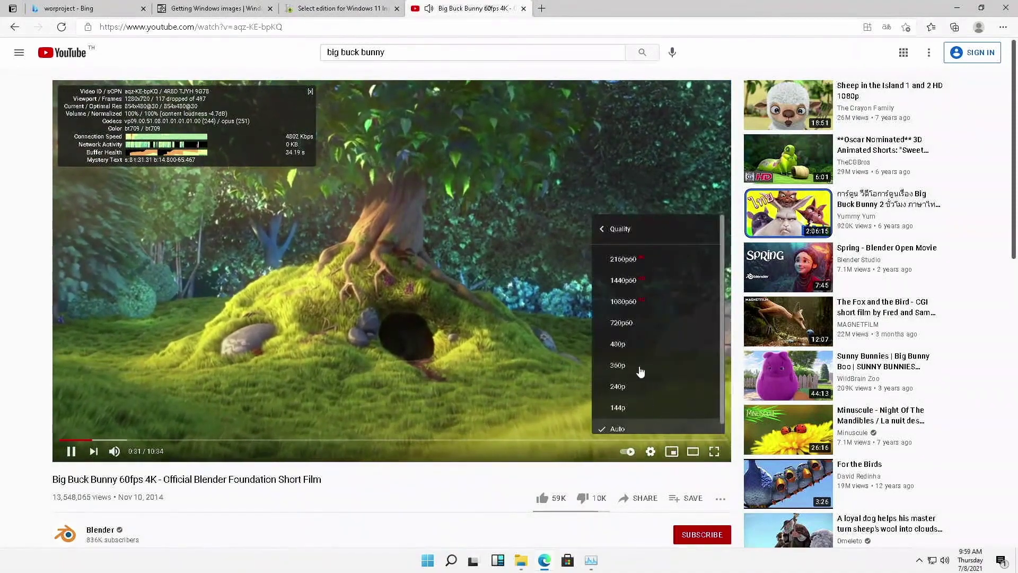
click(622, 259)
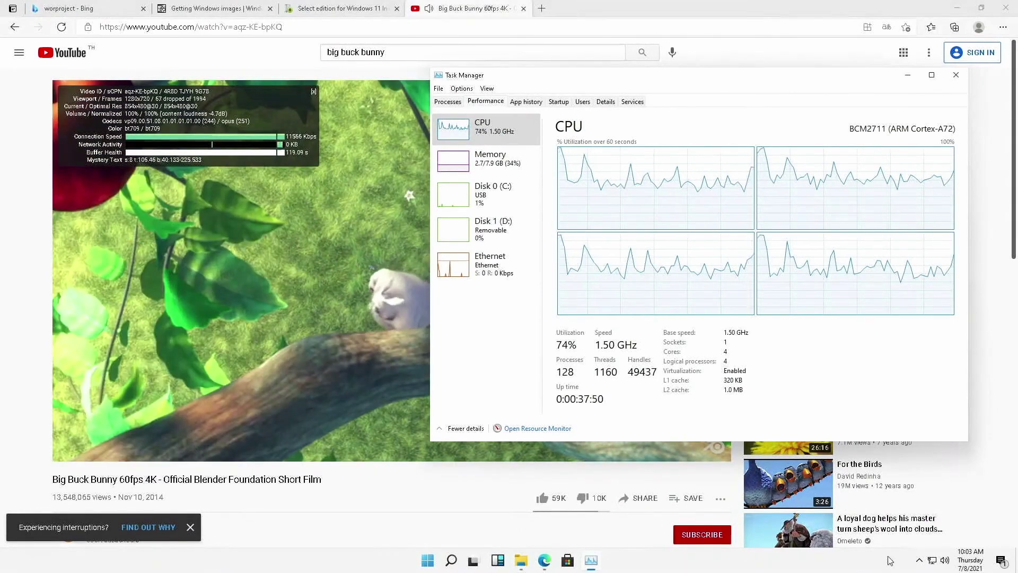
Test the speaker volume by lowering it to 68 and 29, and raise it back to the maximum.
click(947, 563)
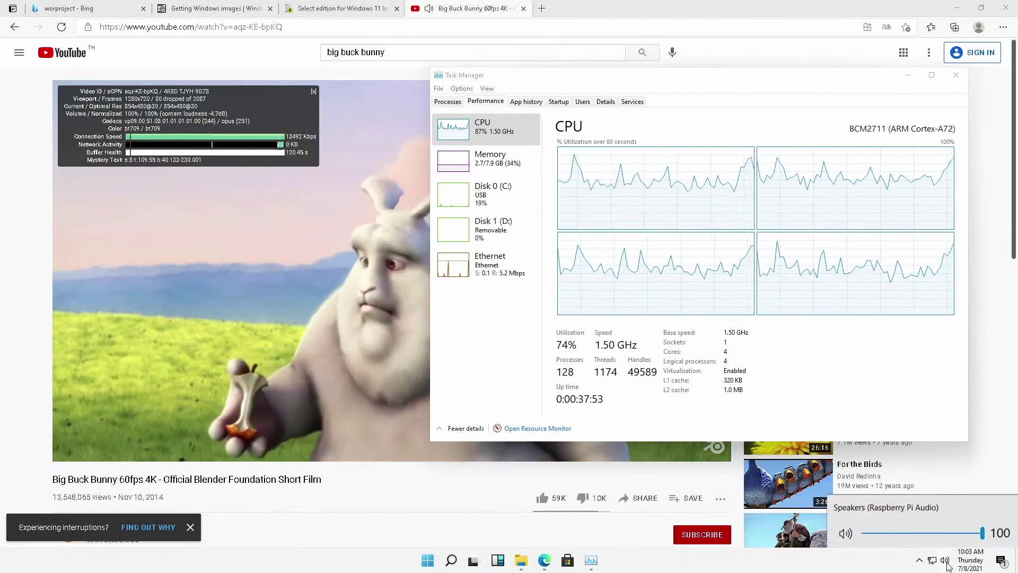
scroll(940, 537, down, 2)
click(944, 533)
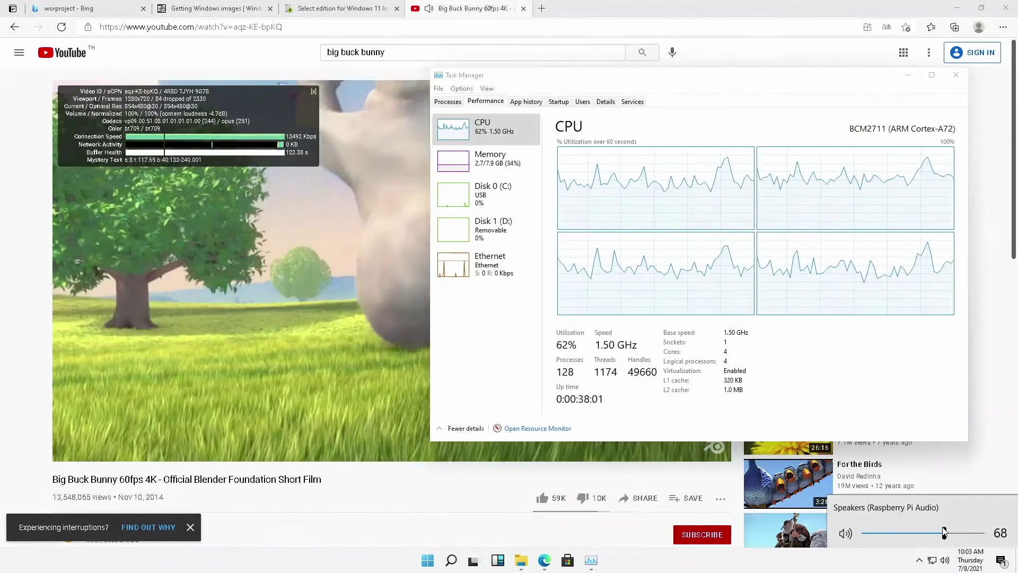
click(898, 534)
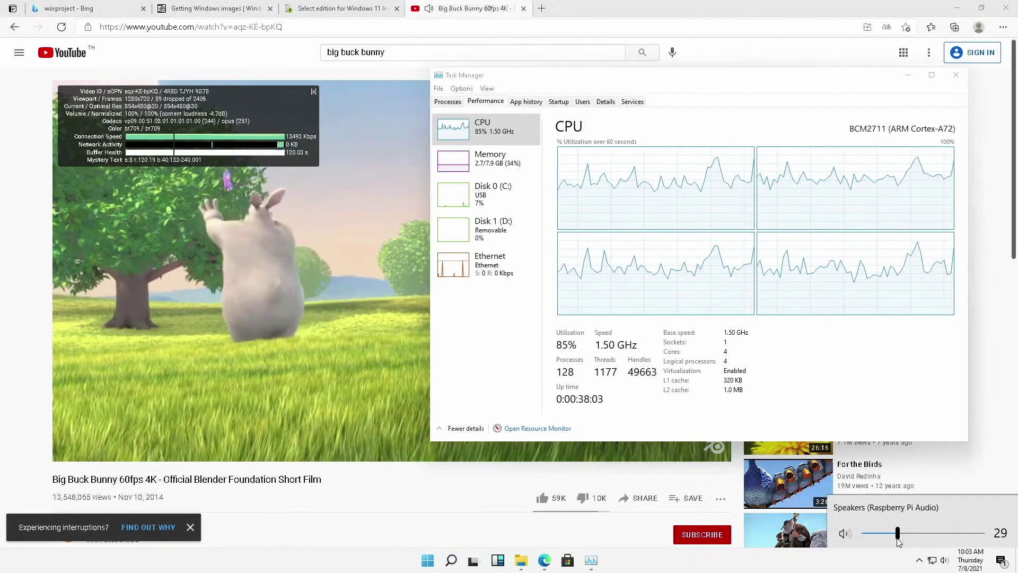
drag(897, 534, 985, 538)
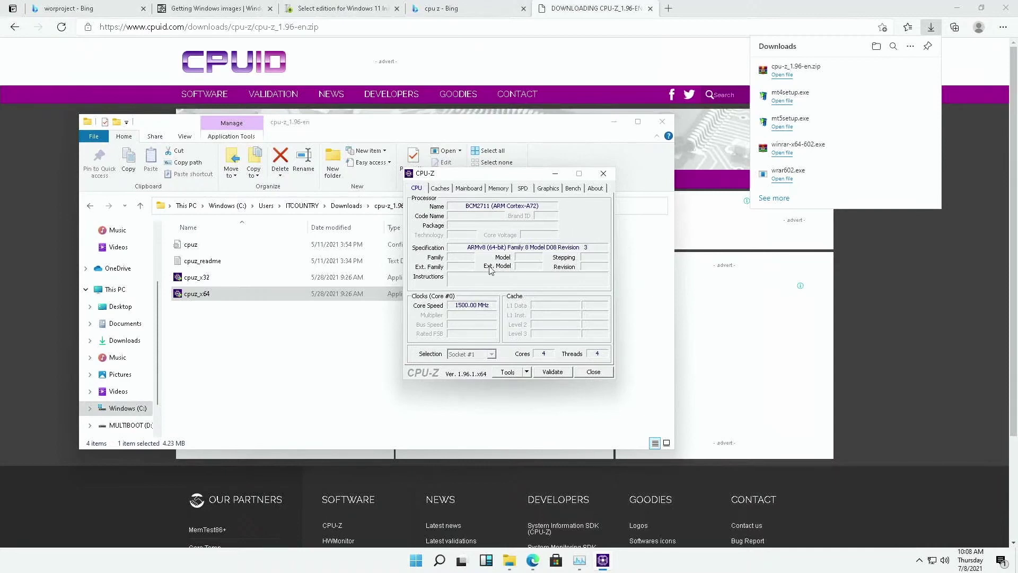
Examine the caches, mainboard, memory, SPD, graphics and benchmark pages of the 64-bit CPU-Z, and close it.
click(446, 189)
click(468, 190)
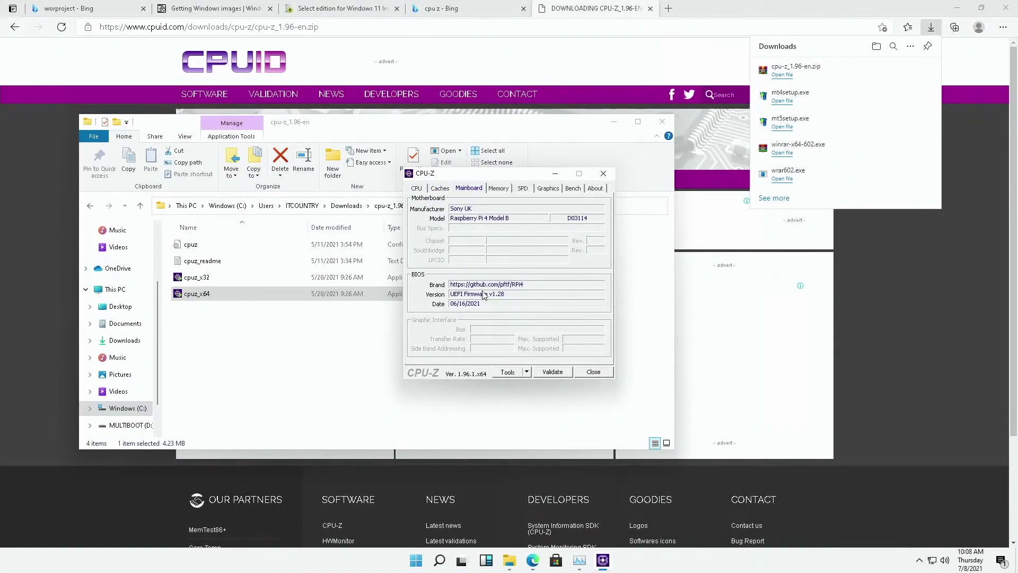
click(499, 189)
click(523, 194)
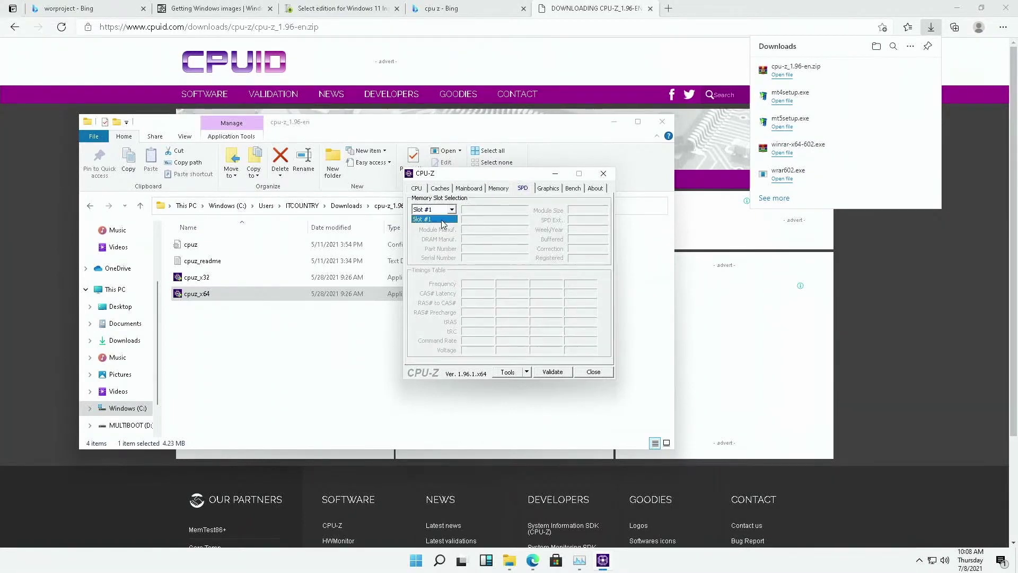
click(549, 191)
click(575, 191)
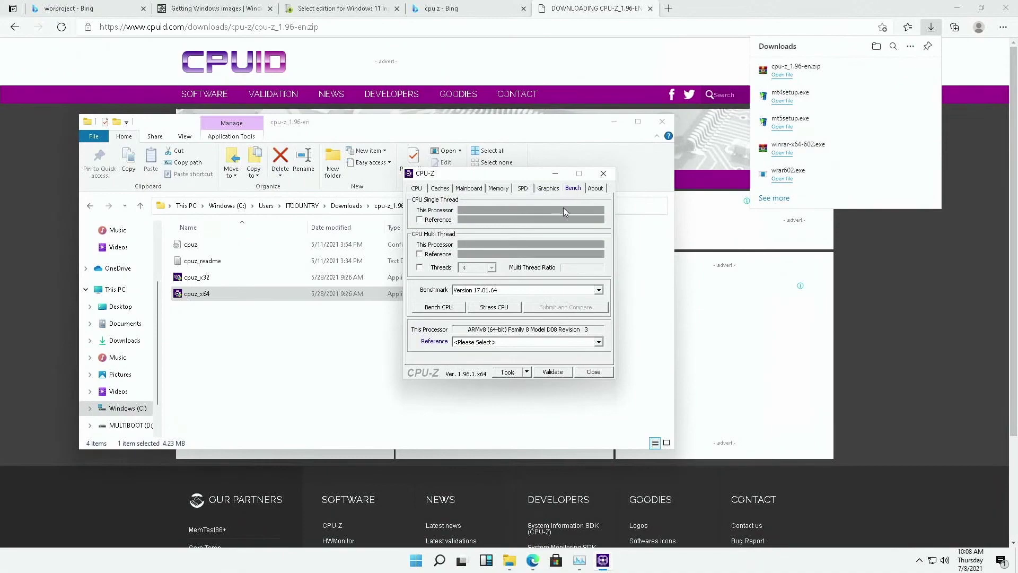
key(alt+F4)
Run cpuz_x32 with permission to make changes, agree to display the error log, and show the CPU details.
click(281, 281)
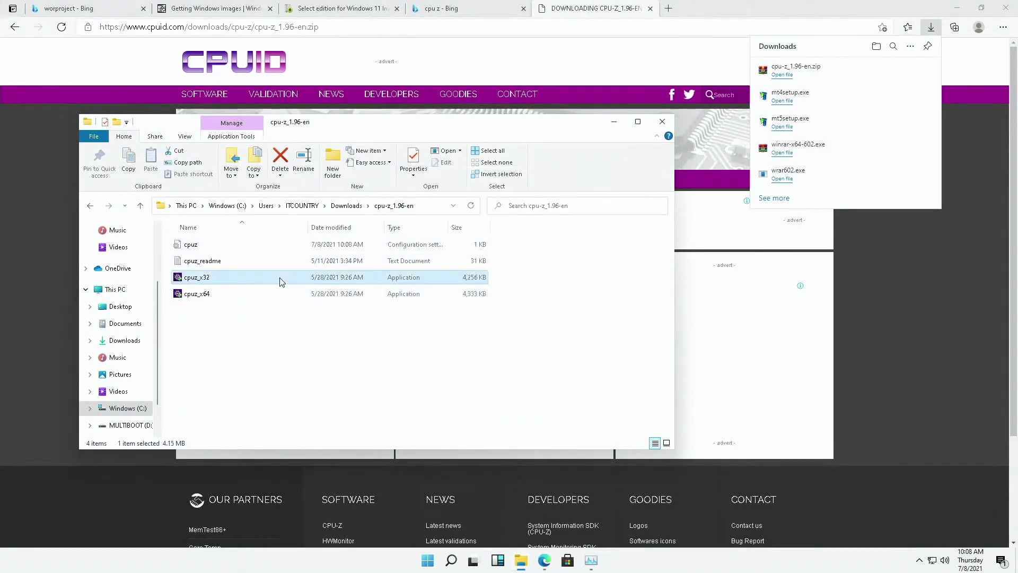
double_click(281, 281)
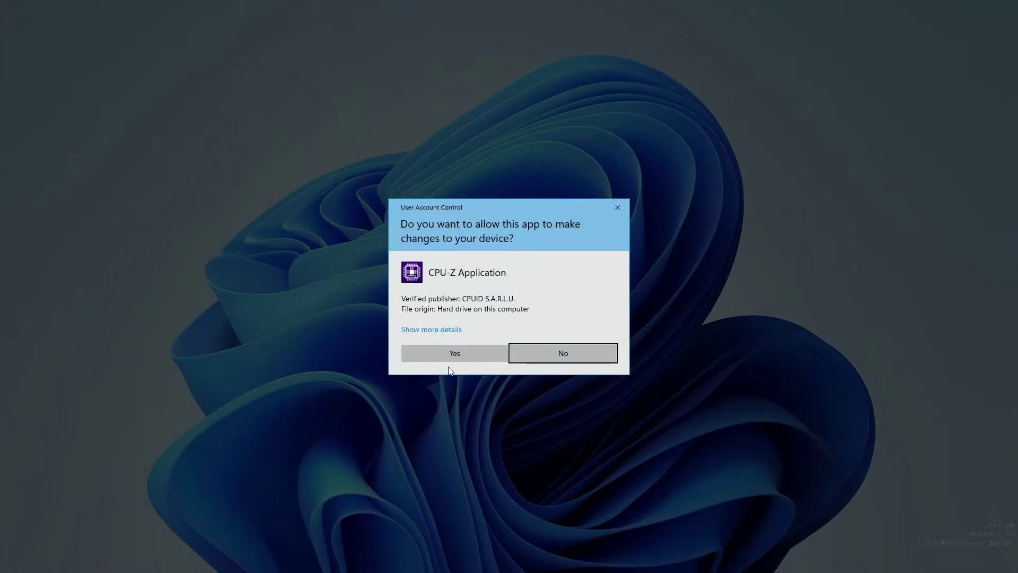
click(452, 358)
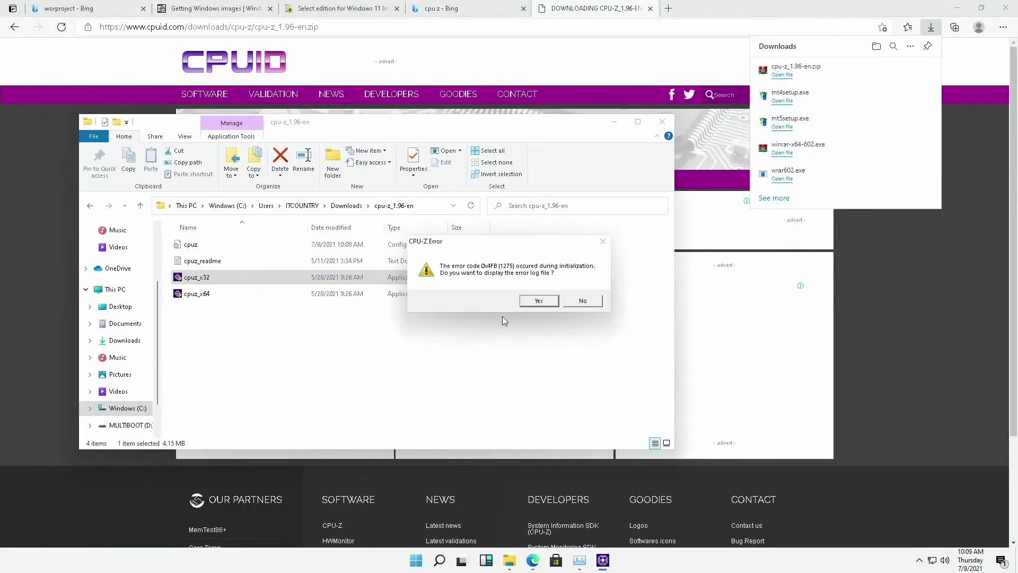
click(534, 300)
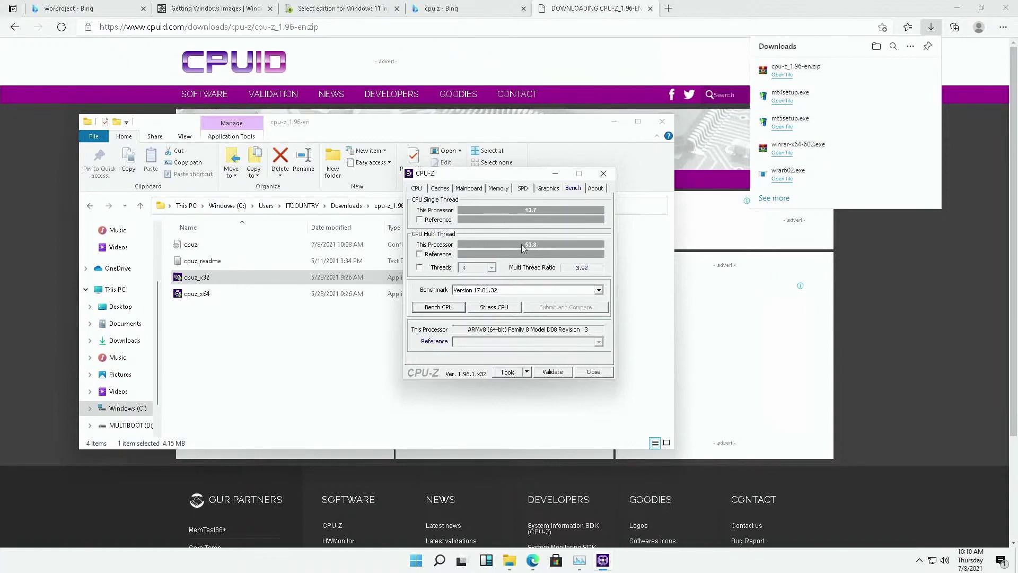
click(417, 189)
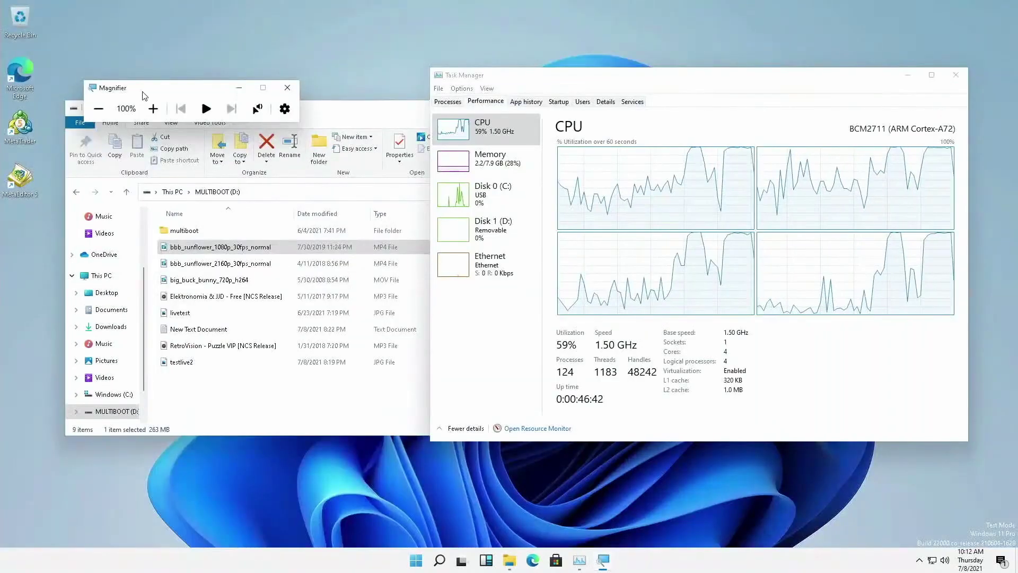
Close the Magnifier.
click(282, 90)
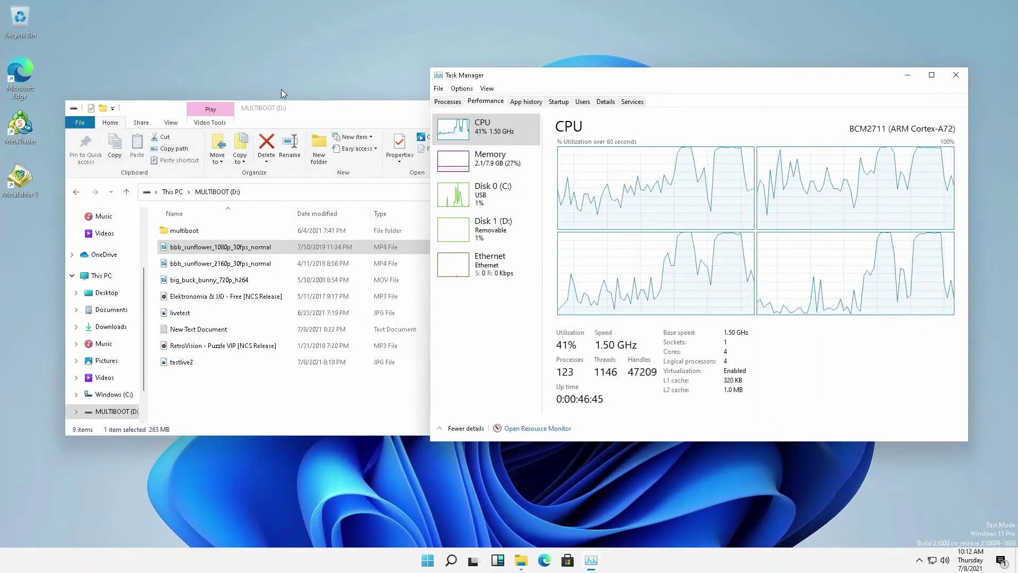